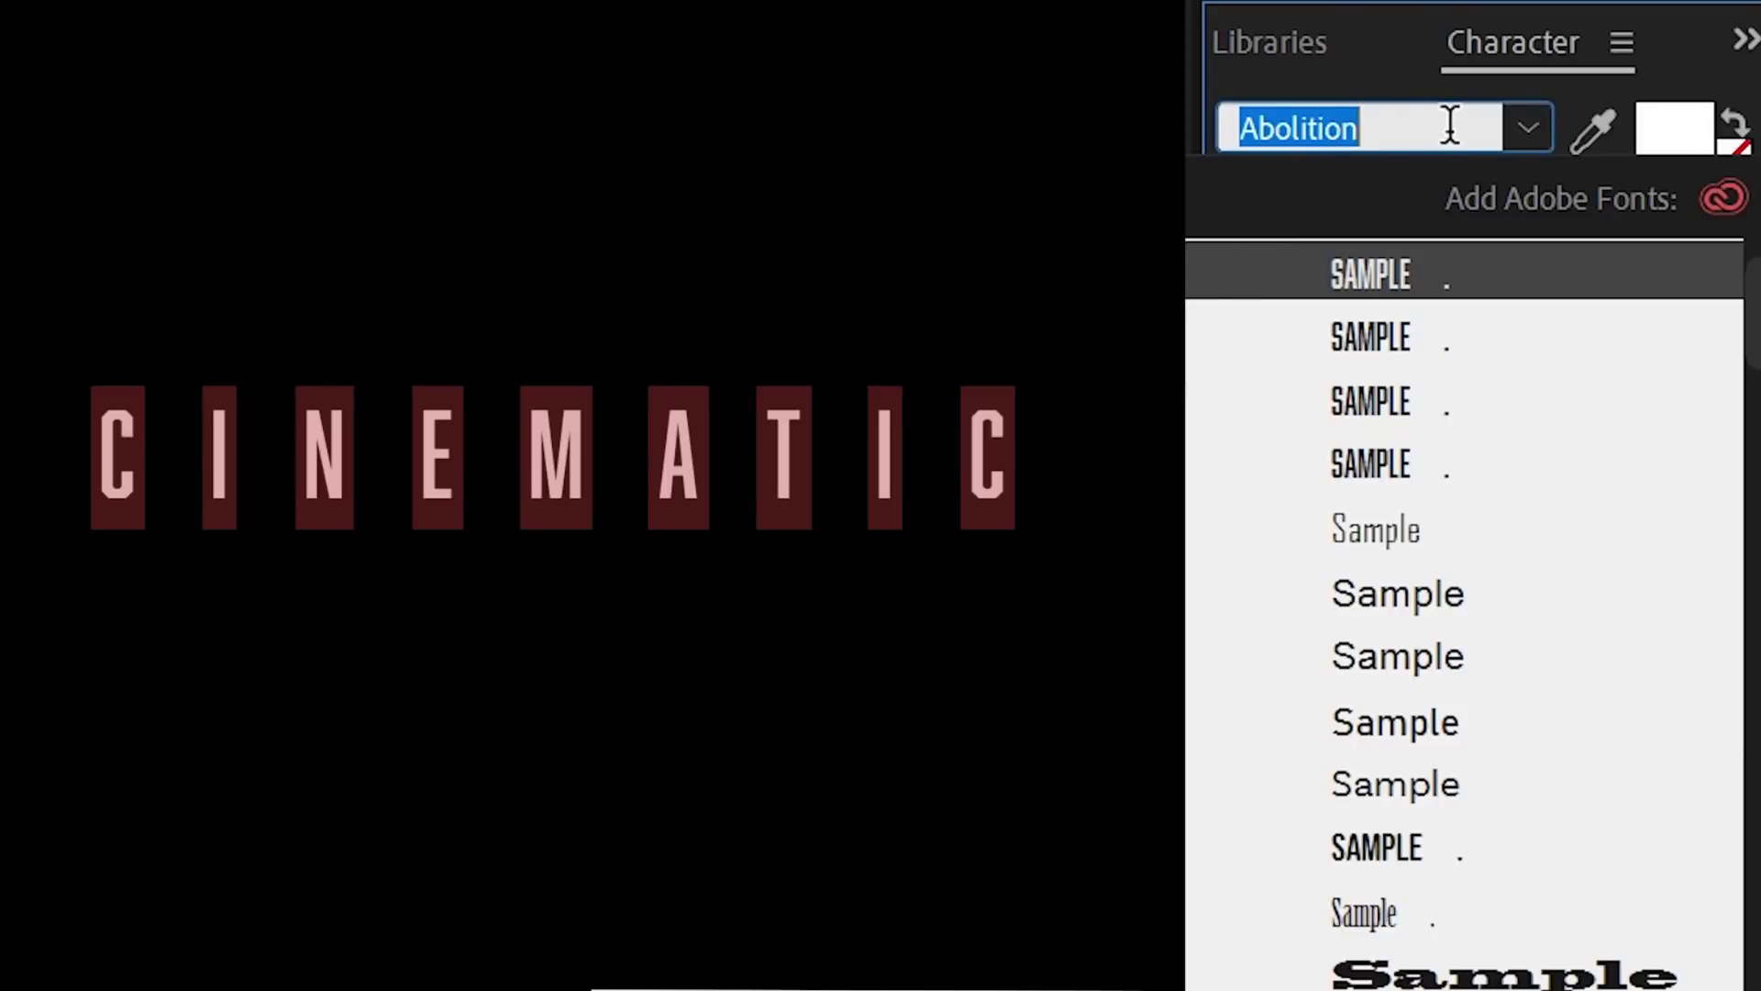
Step: Keep Abolition for the CINEMATIC title and set 100 px font size with 500 tracking
left_click(1527, 133)
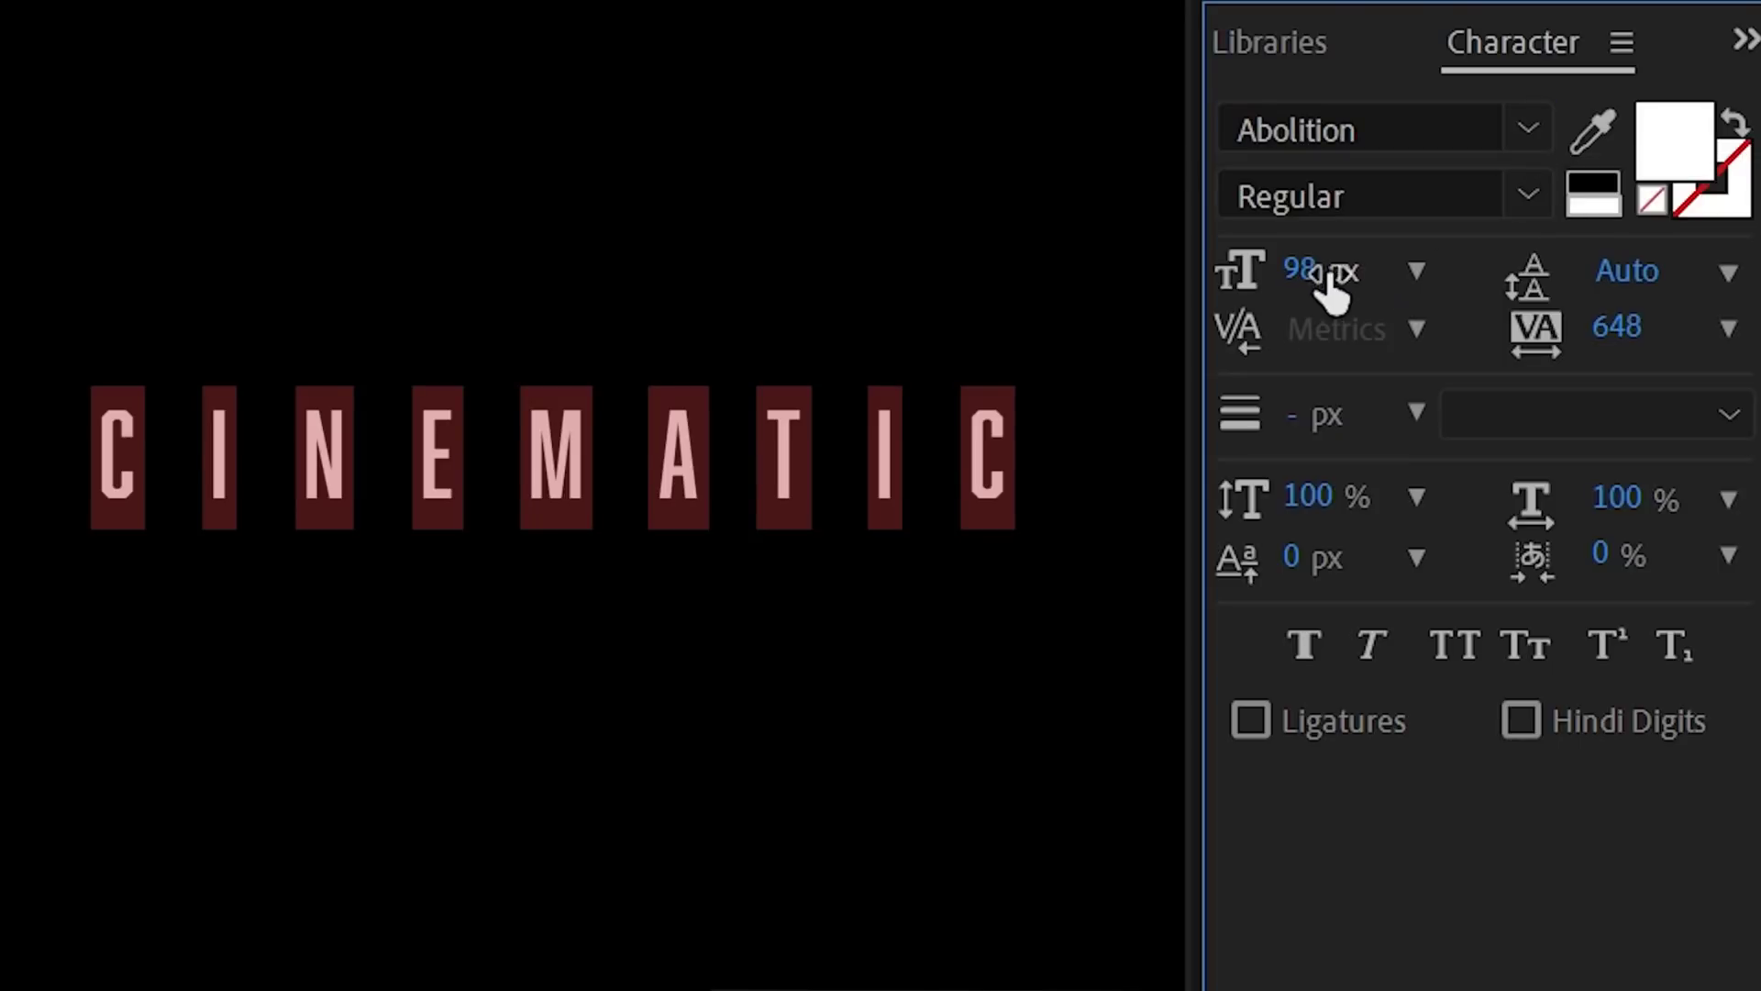
left_click(1294, 275)
type("10")
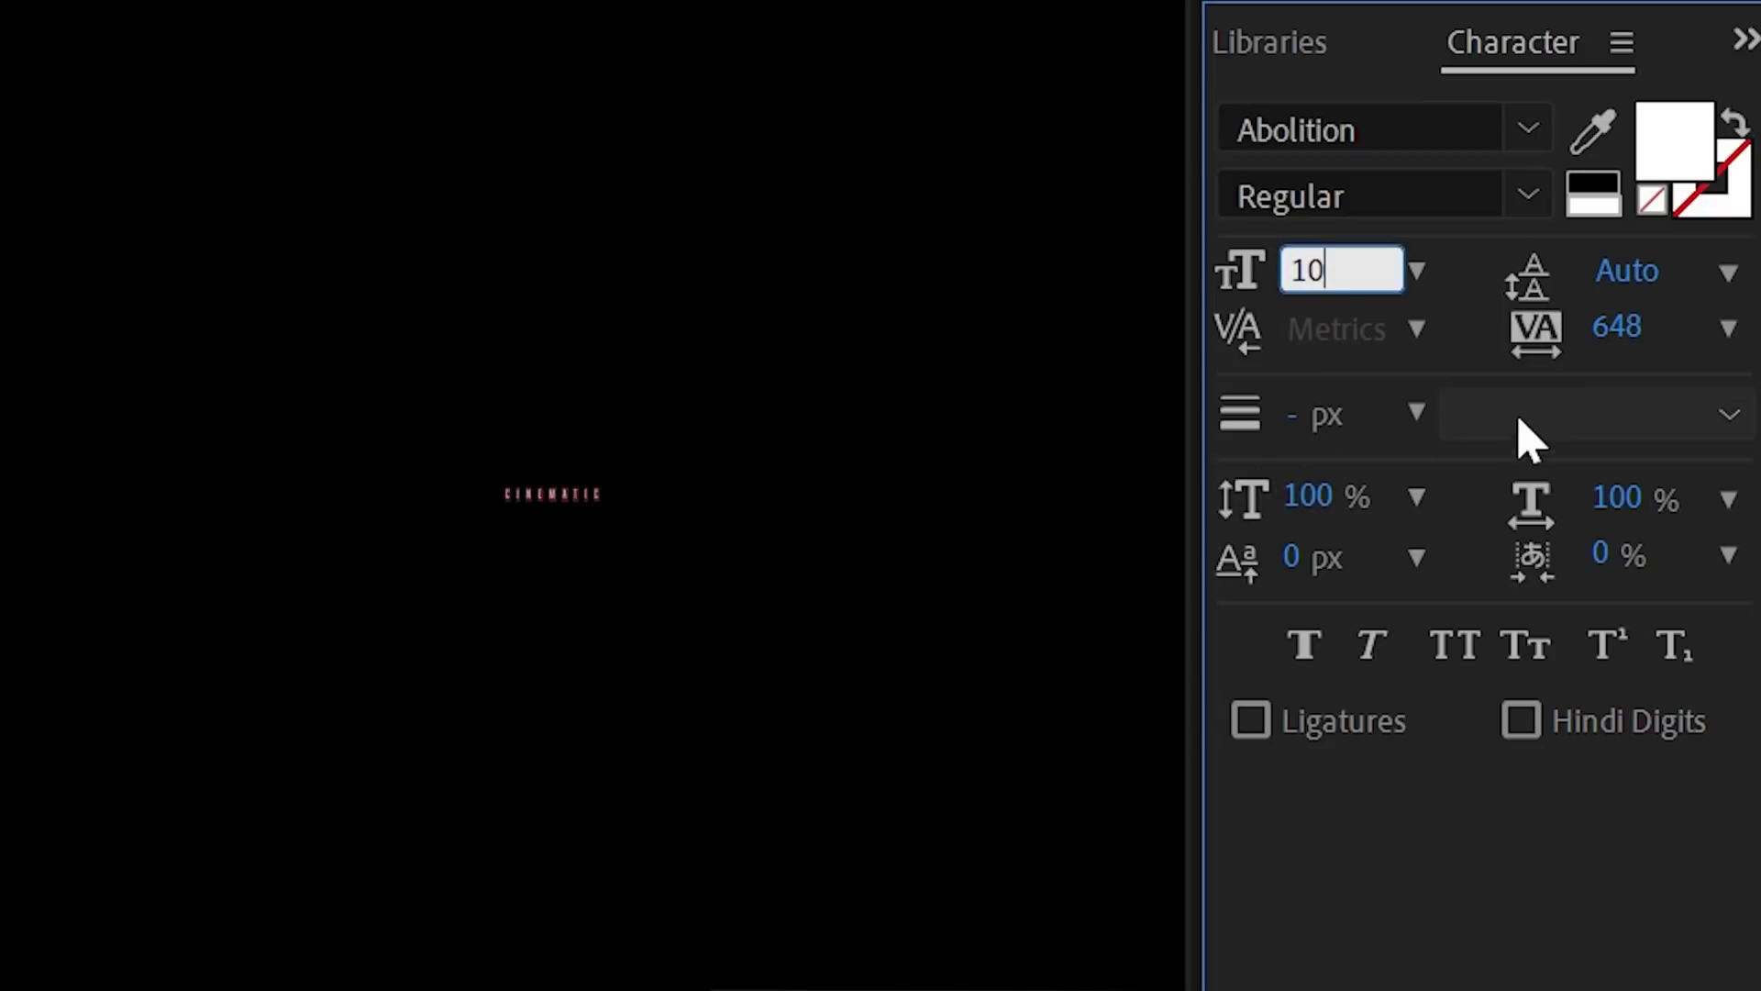
type("0")
key("Return")
left_click(1617, 327)
type("500")
key("Return")
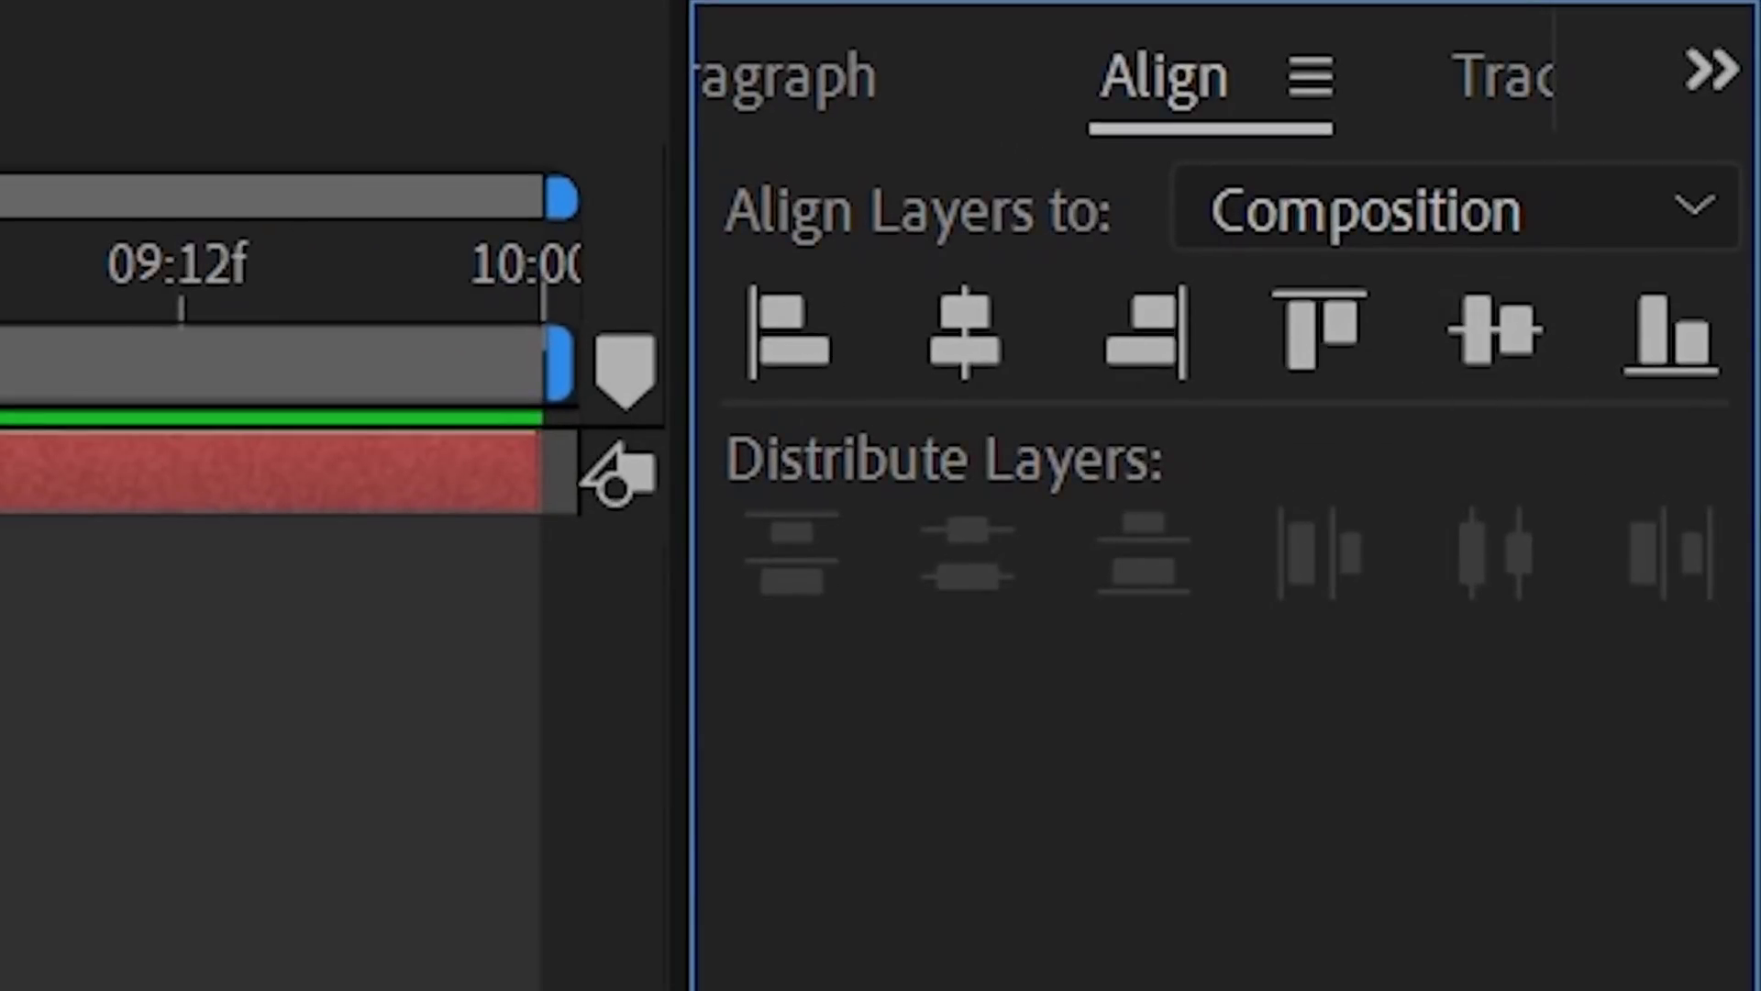
Step: Add a text animator with Position, then add Opacity and Blur to it
left_click(331, 11)
mouse_move(438, 339)
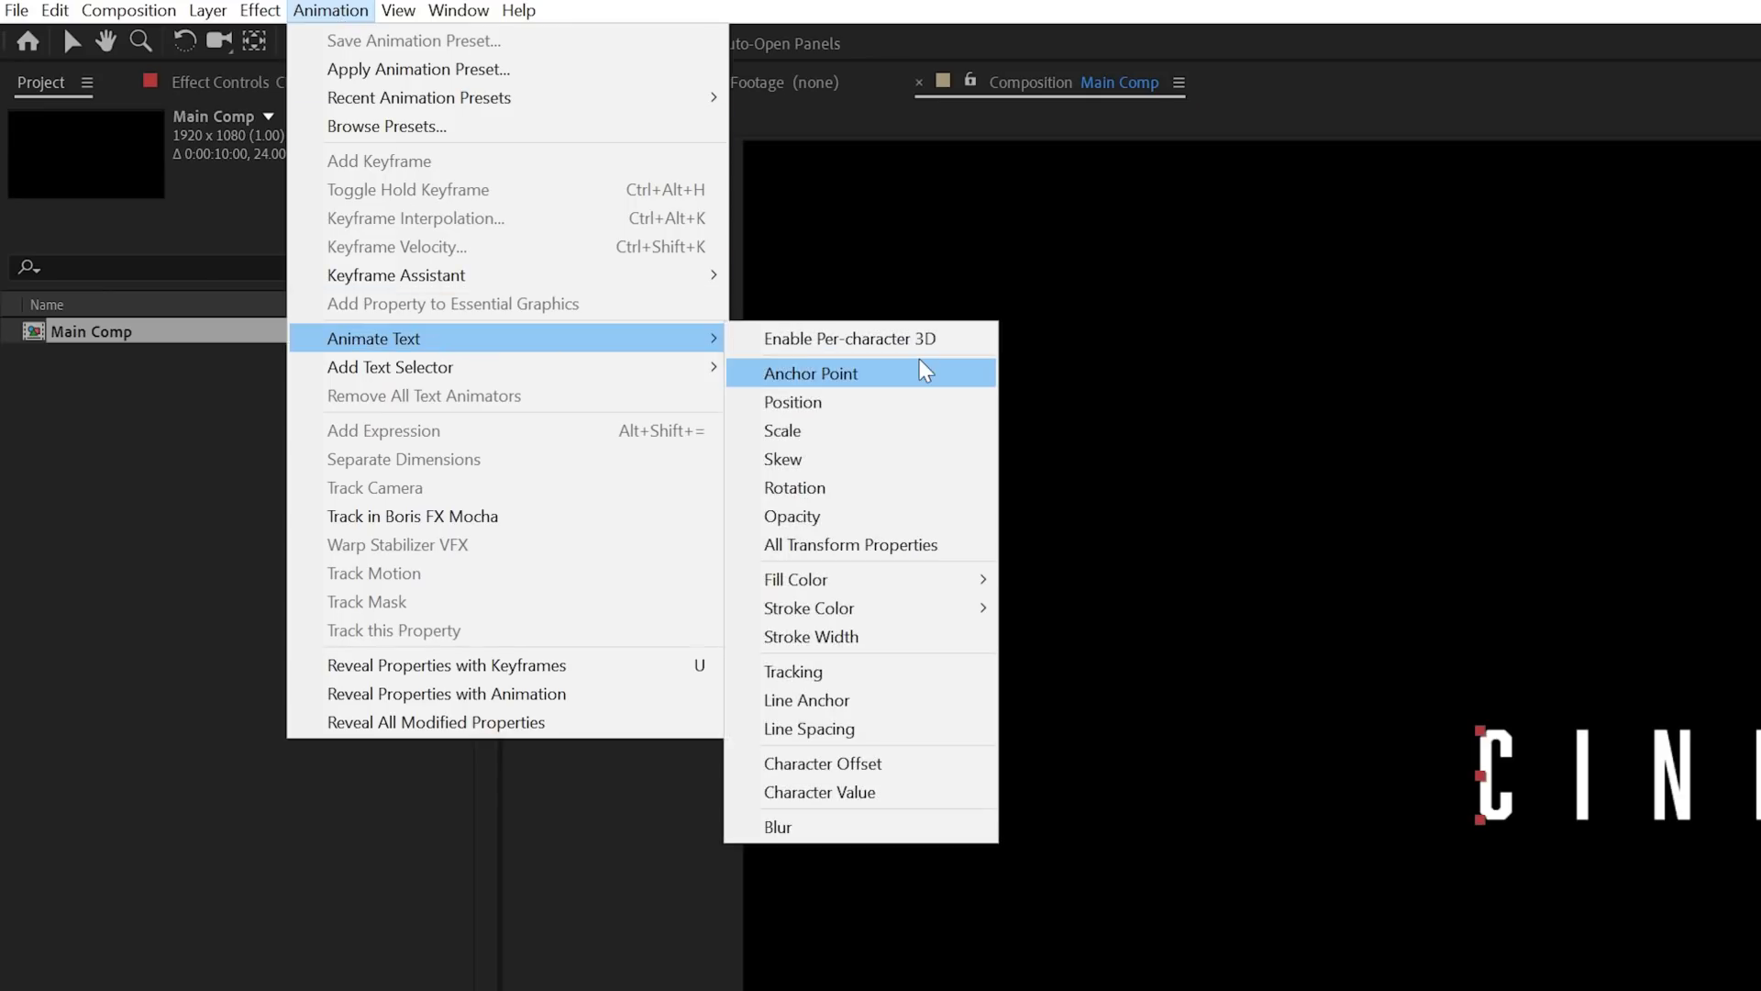
left_click(891, 404)
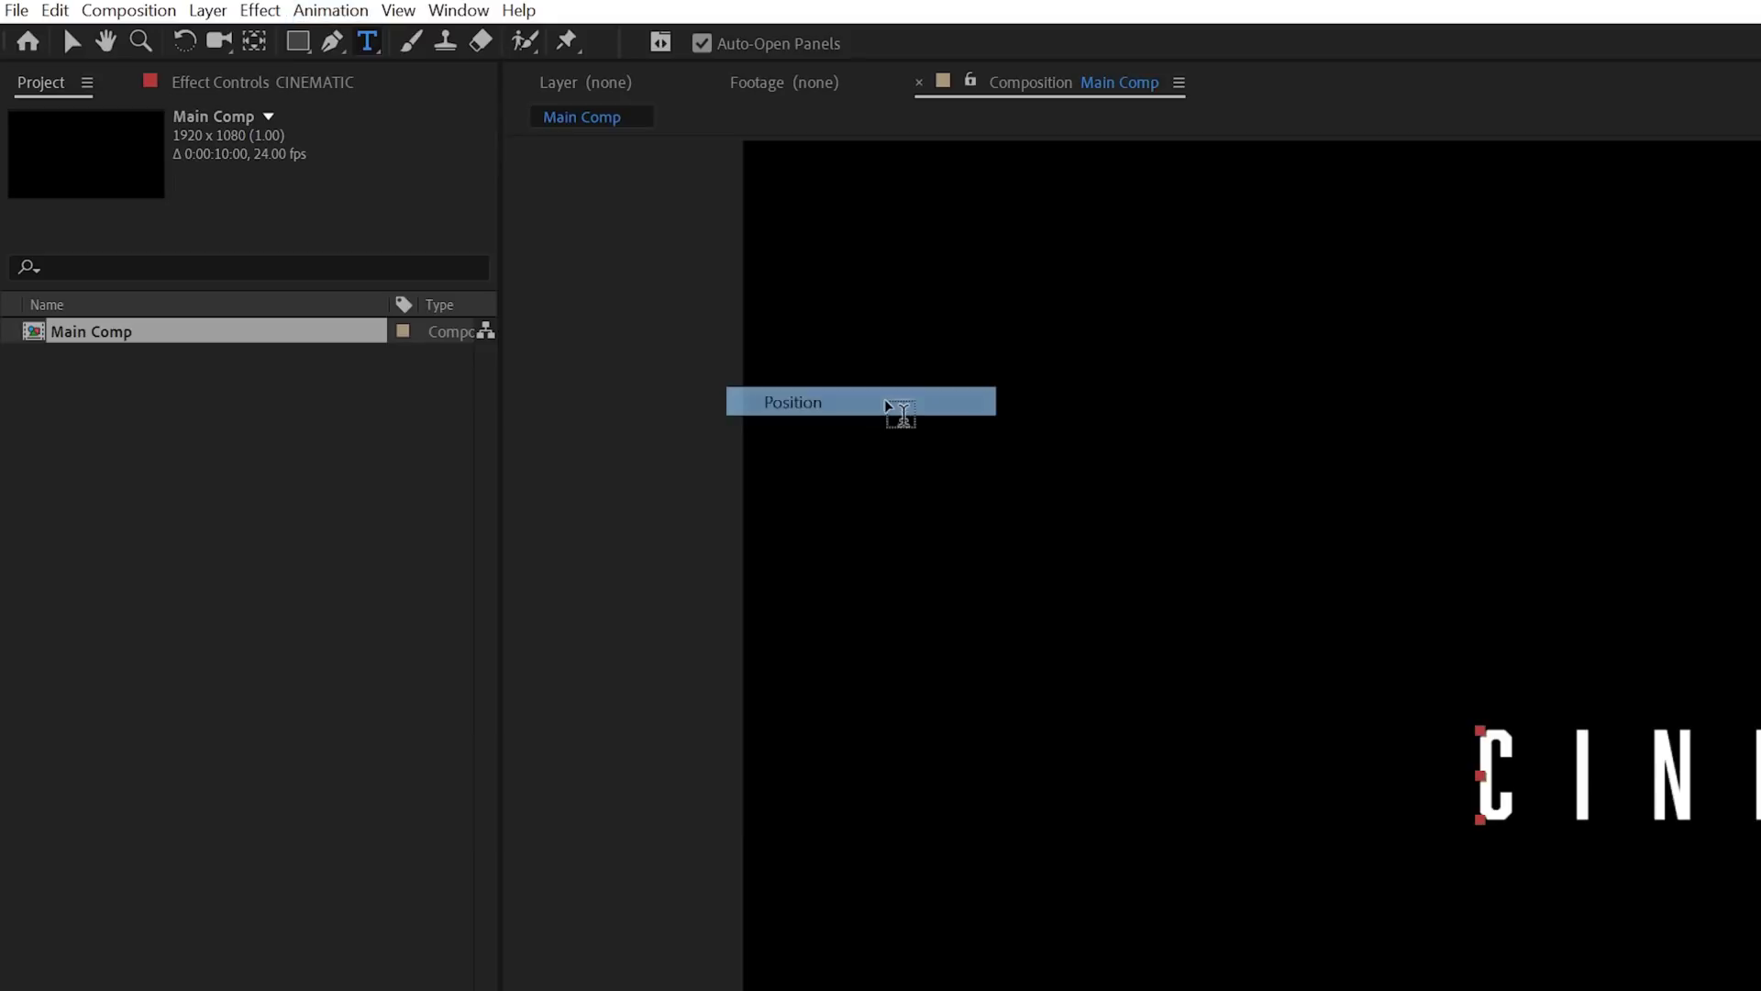
left_click(1014, 658)
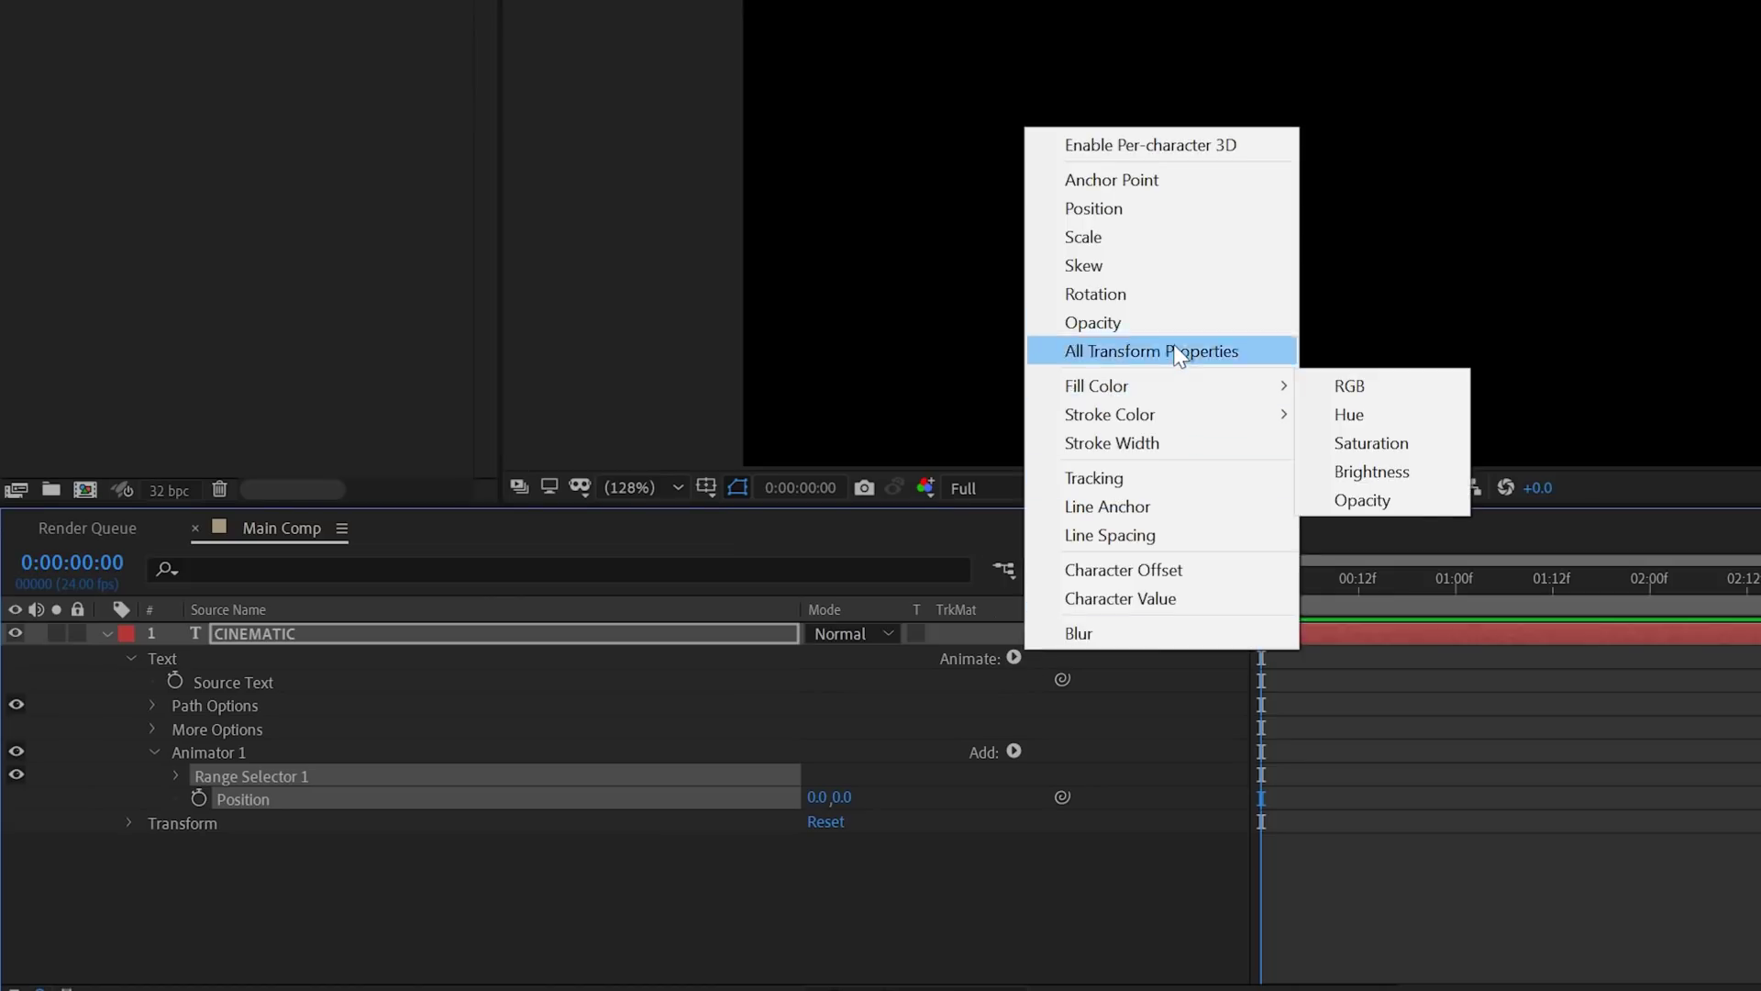
left_click(1158, 323)
left_click(1015, 657)
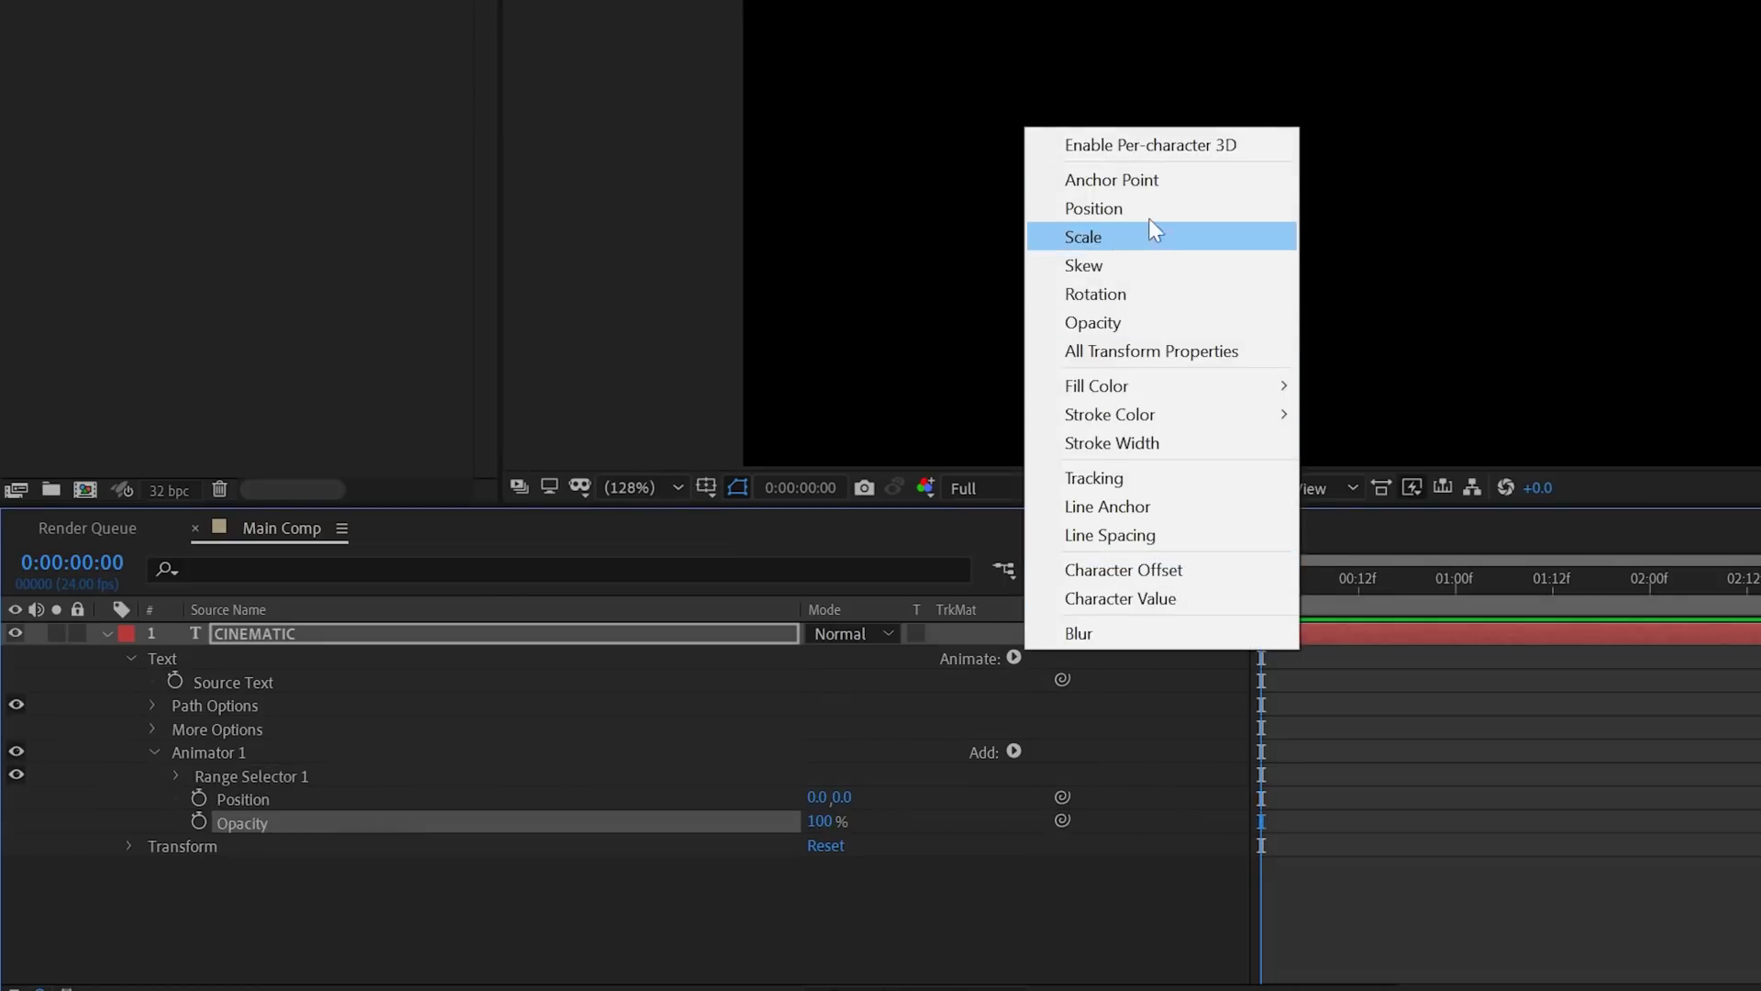
left_click(1091, 633)
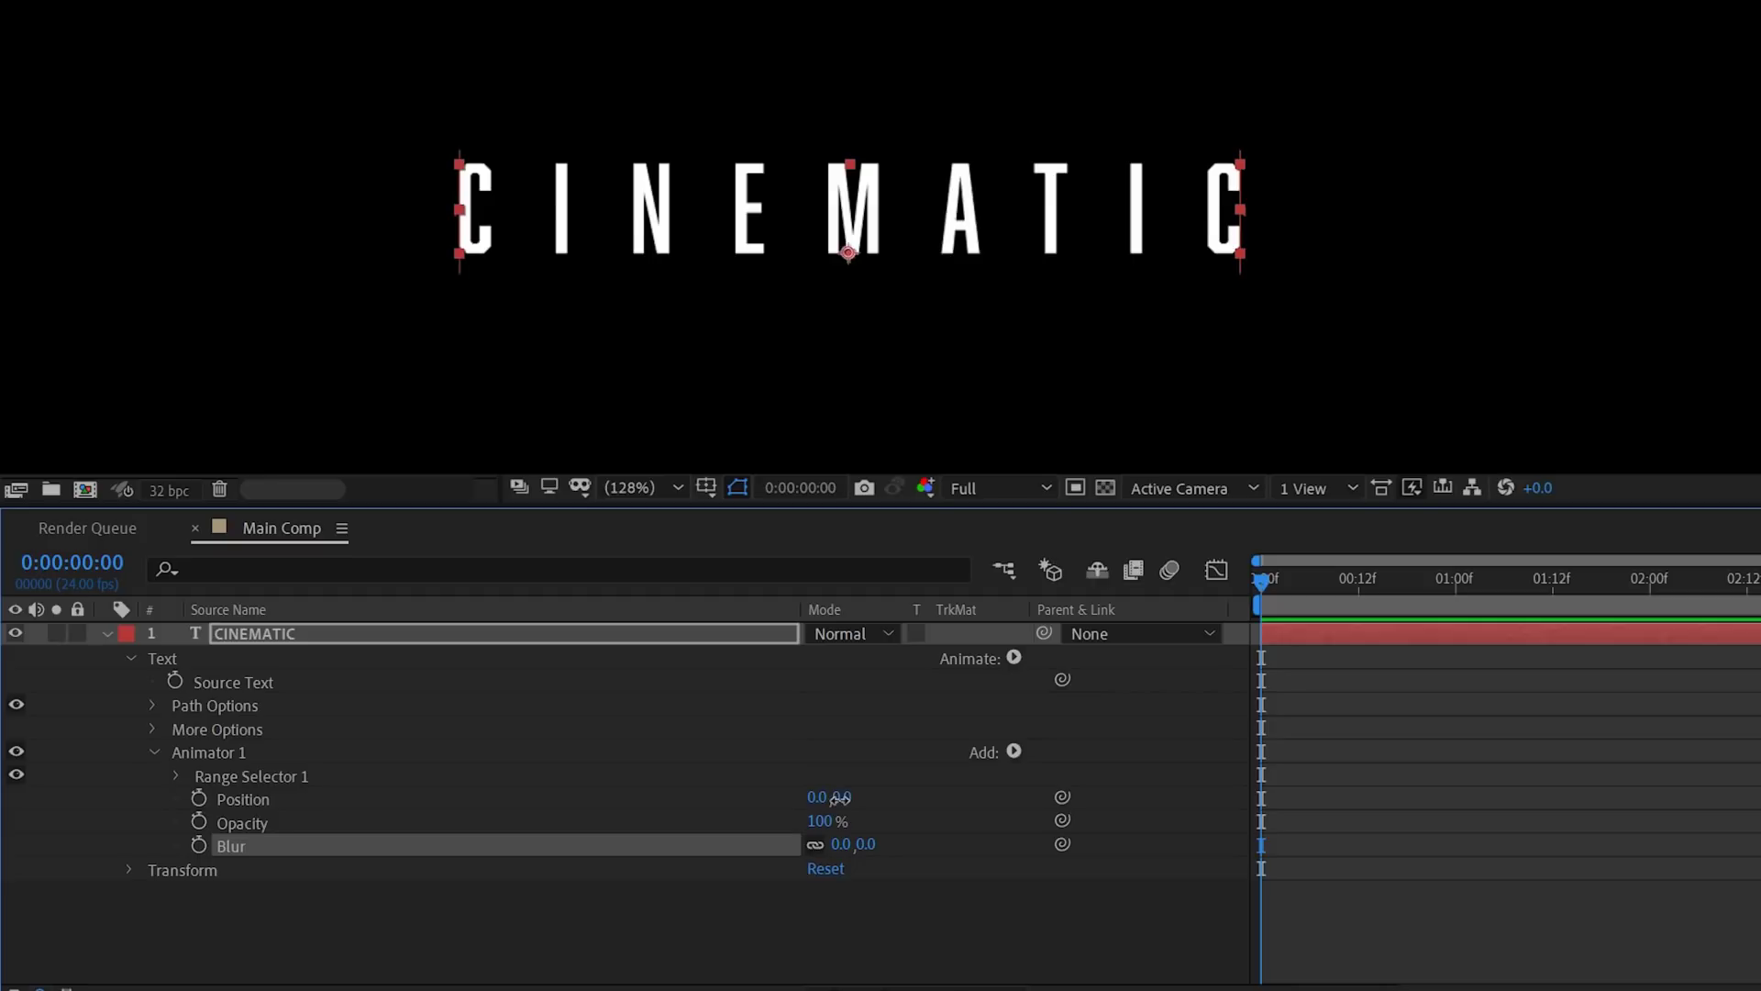
Step: Add a Wiggly selector to Animator 1 and select Range Selector 1 for removal
mouse_move(839, 798)
left_mouse_down()
mouse_move(872, 797)
mouse_move(807, 798)
left_mouse_up()
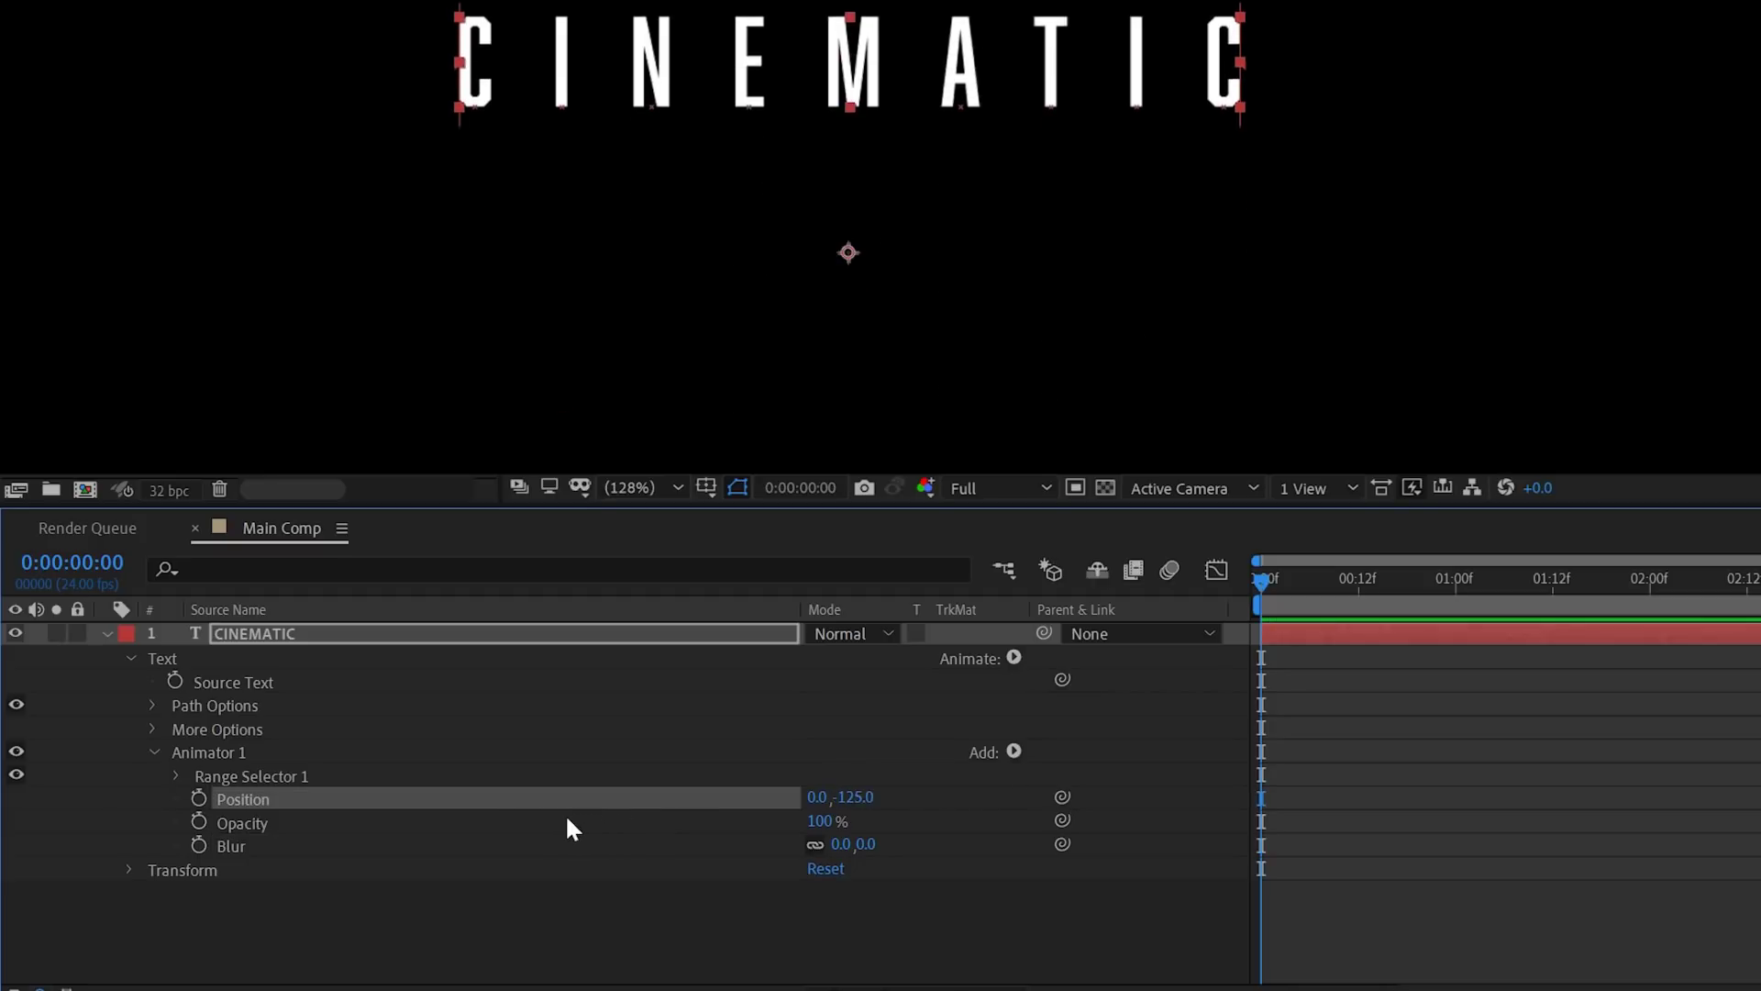
key("ctrl+z")
left_click(315, 774)
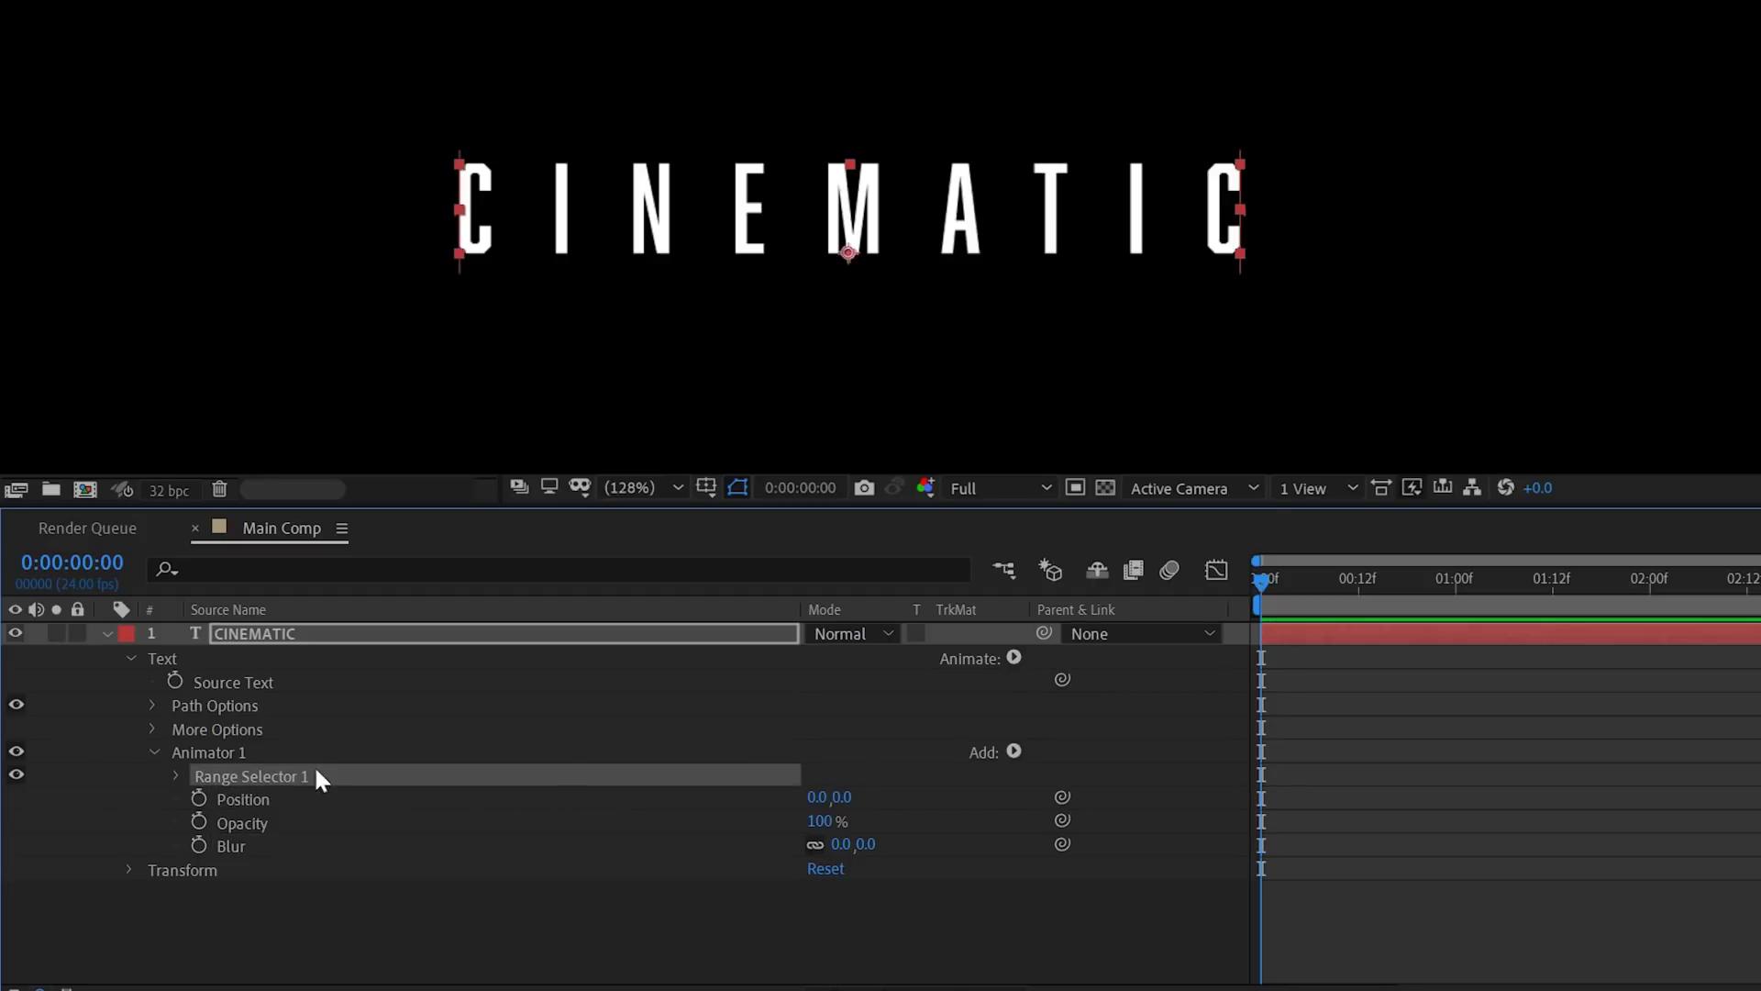
left_click(1017, 750)
mouse_move(1125, 803)
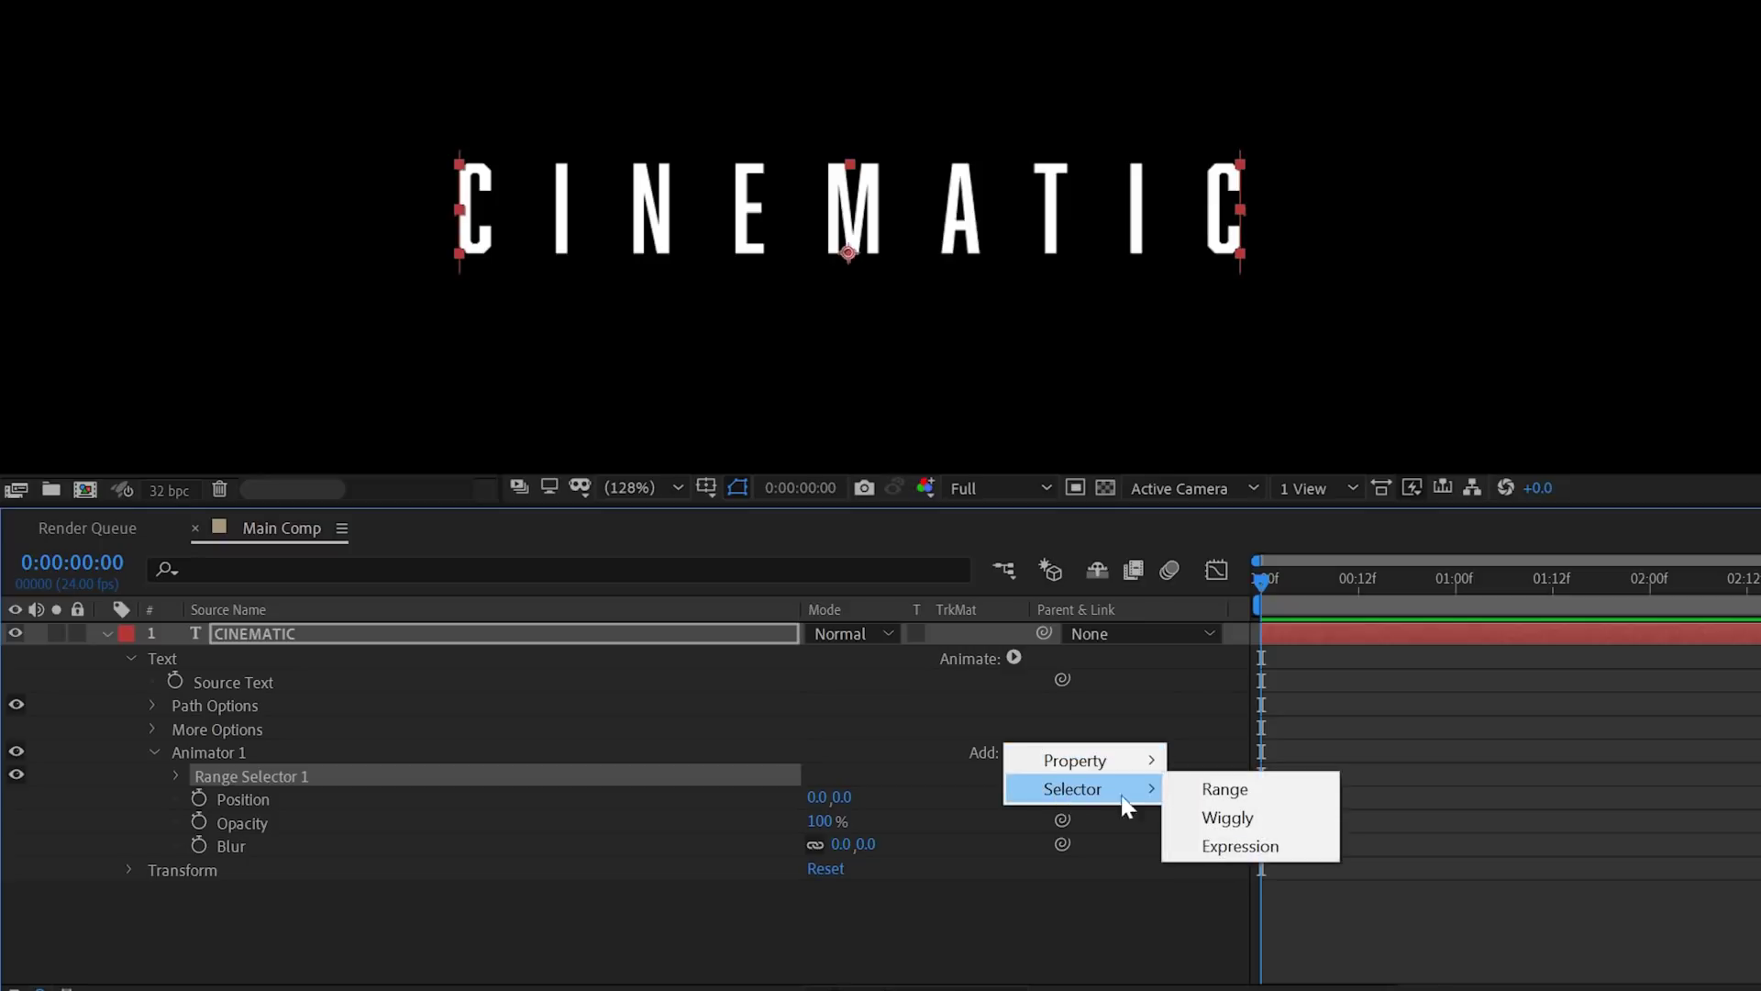
left_click(1266, 823)
left_click(274, 778)
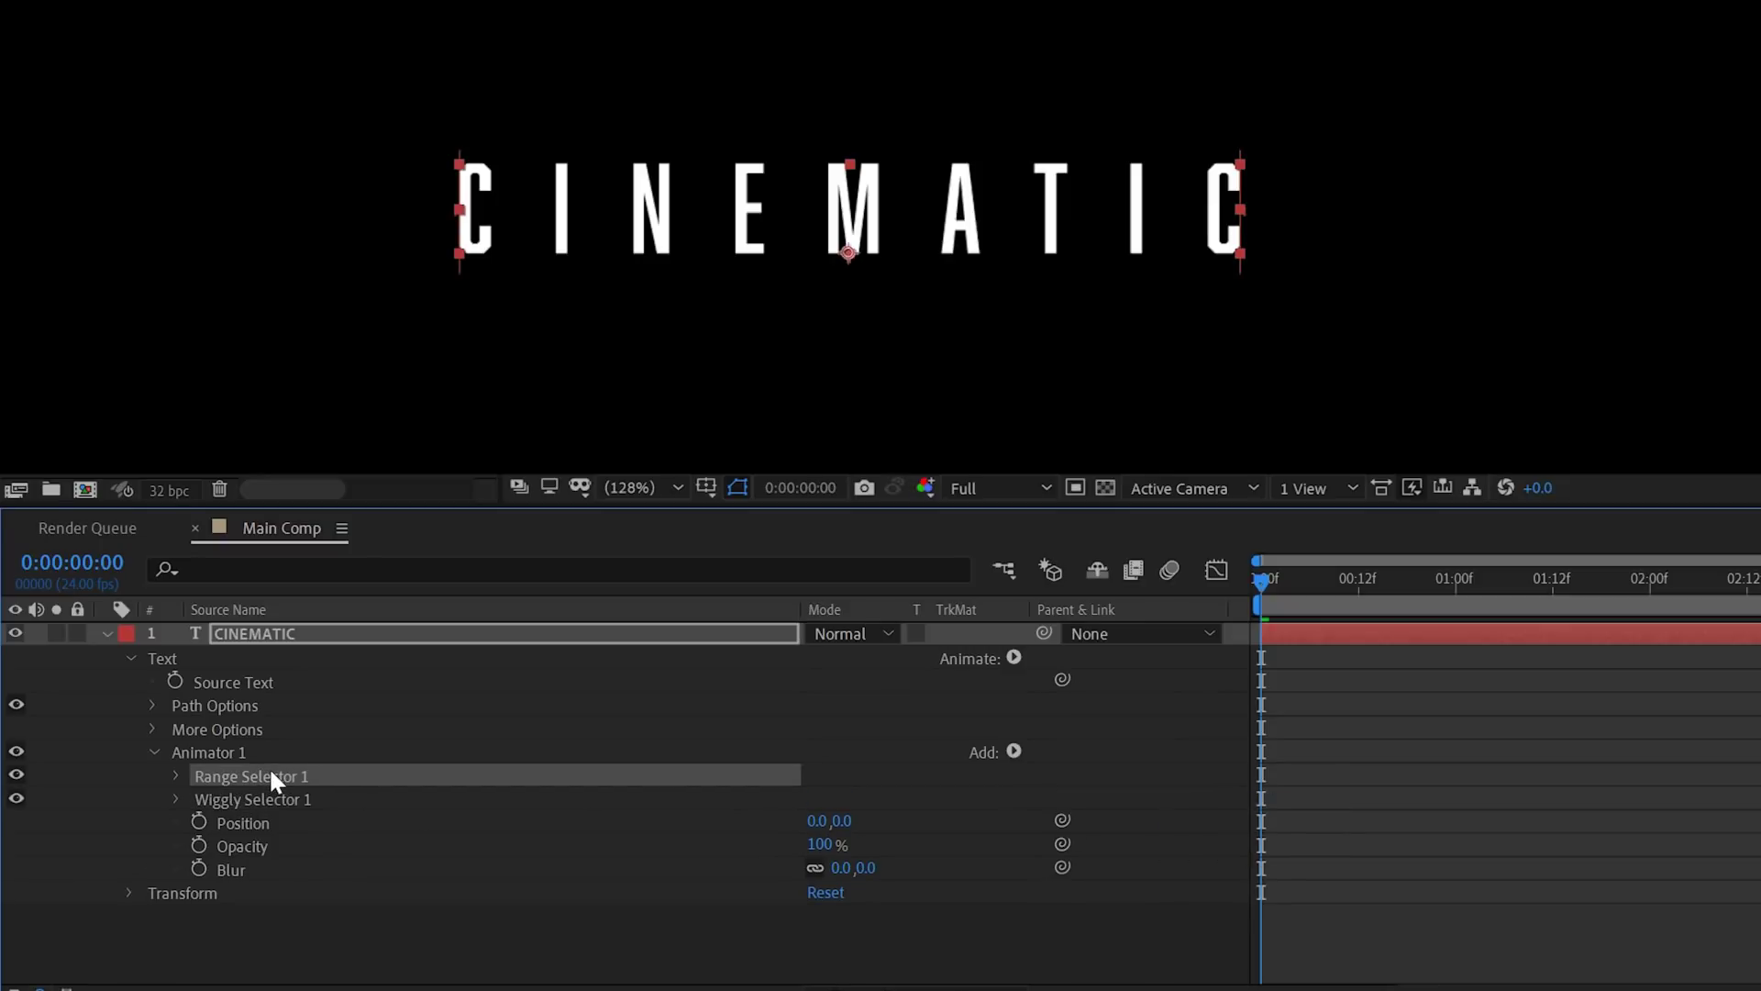
Step: Delete Range Selector 1 and keyframe Position Y 233, Opacity 0 and Blur 43 at 0s
key("Delete")
left_click_drag(843, 797, 1274, 826)
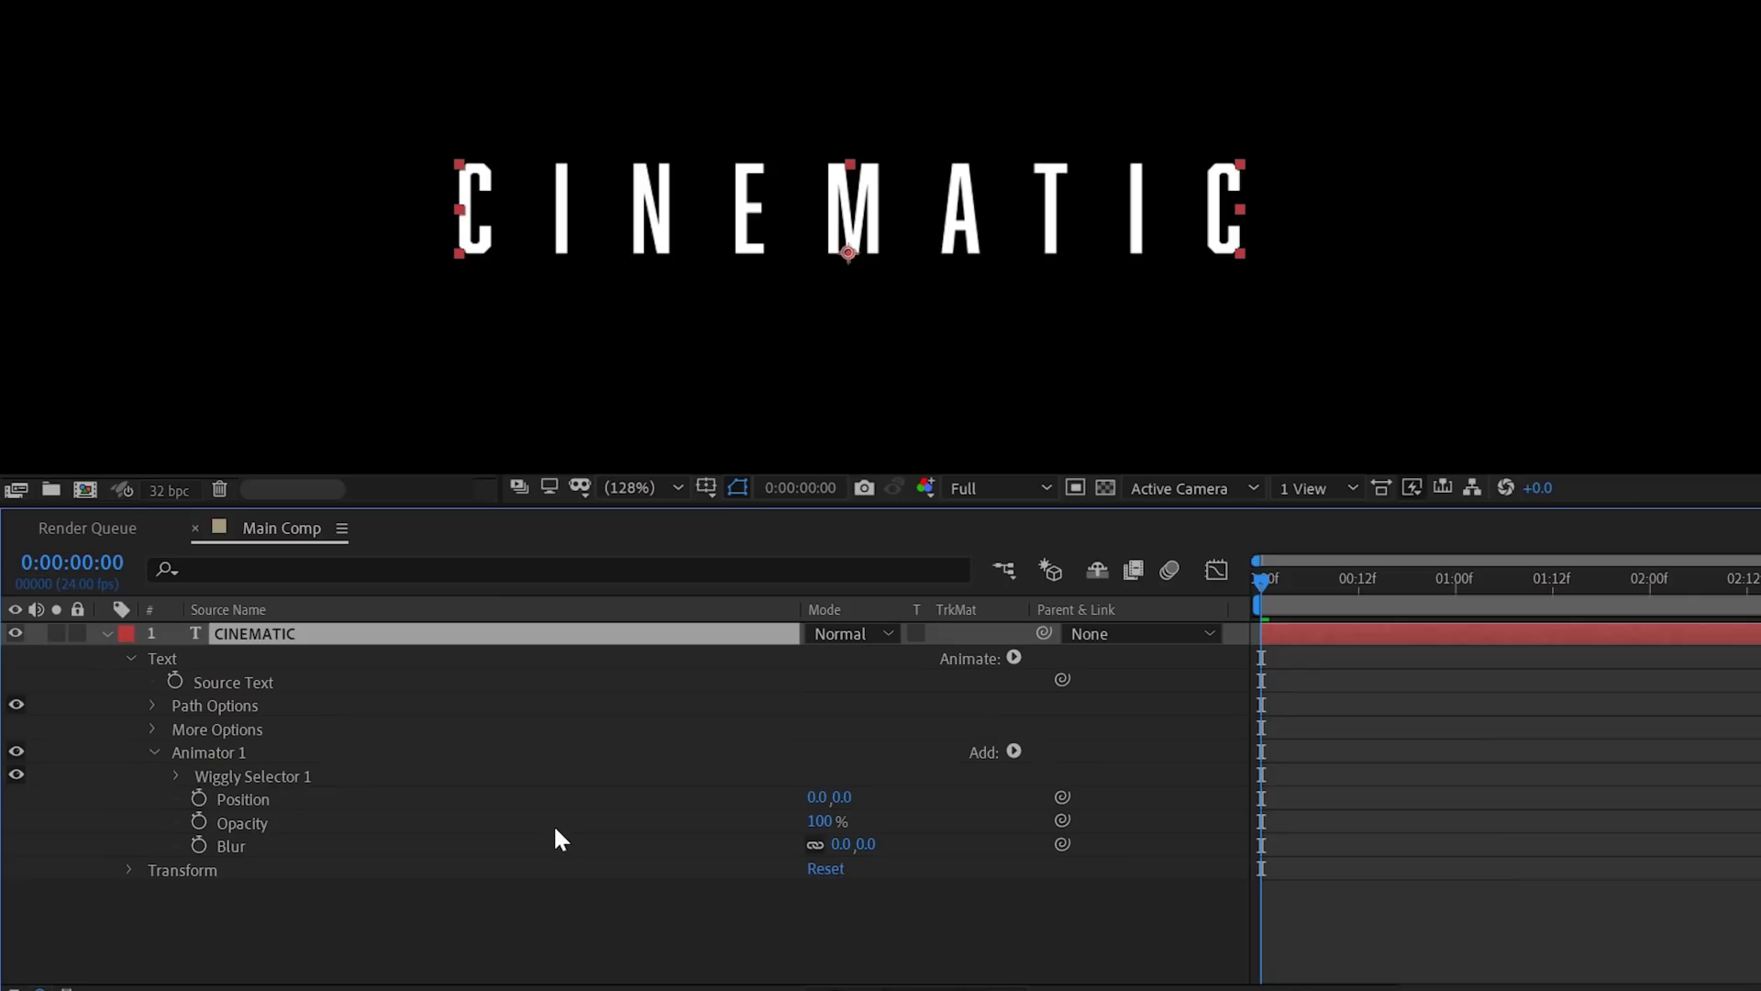
left_click_drag(844, 797, 1147, 810)
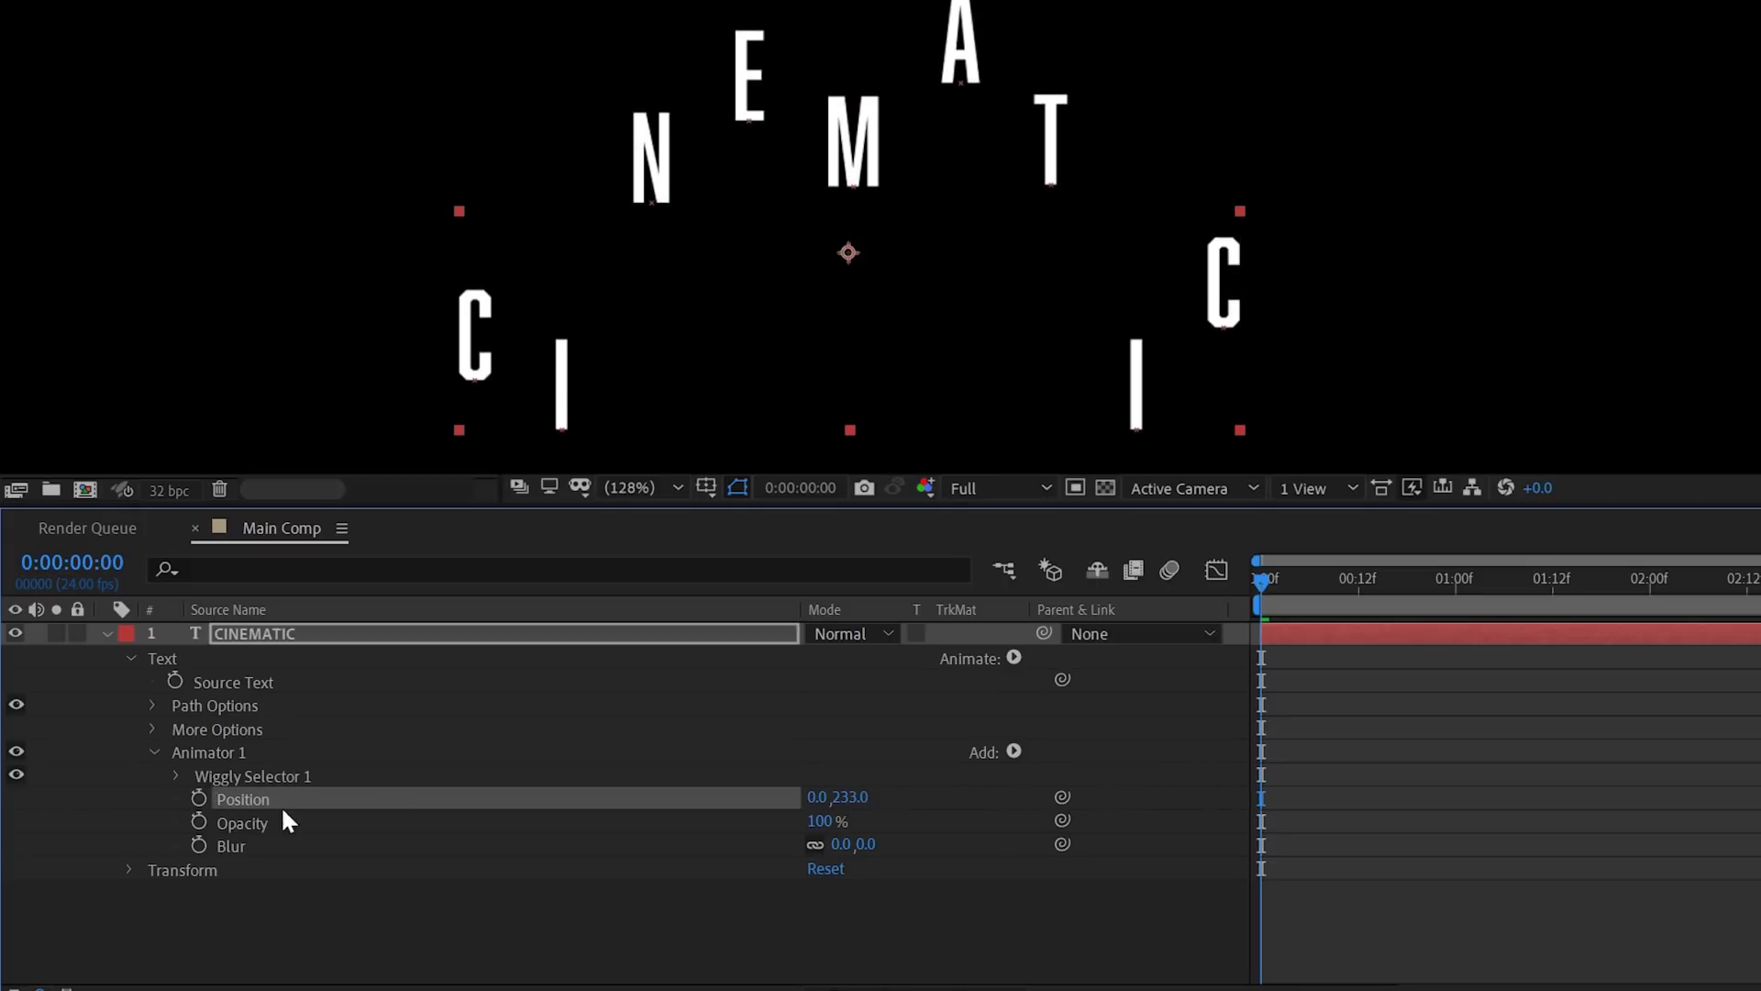
left_click(199, 798)
left_click(199, 821)
left_click(199, 844)
left_click(908, 830)
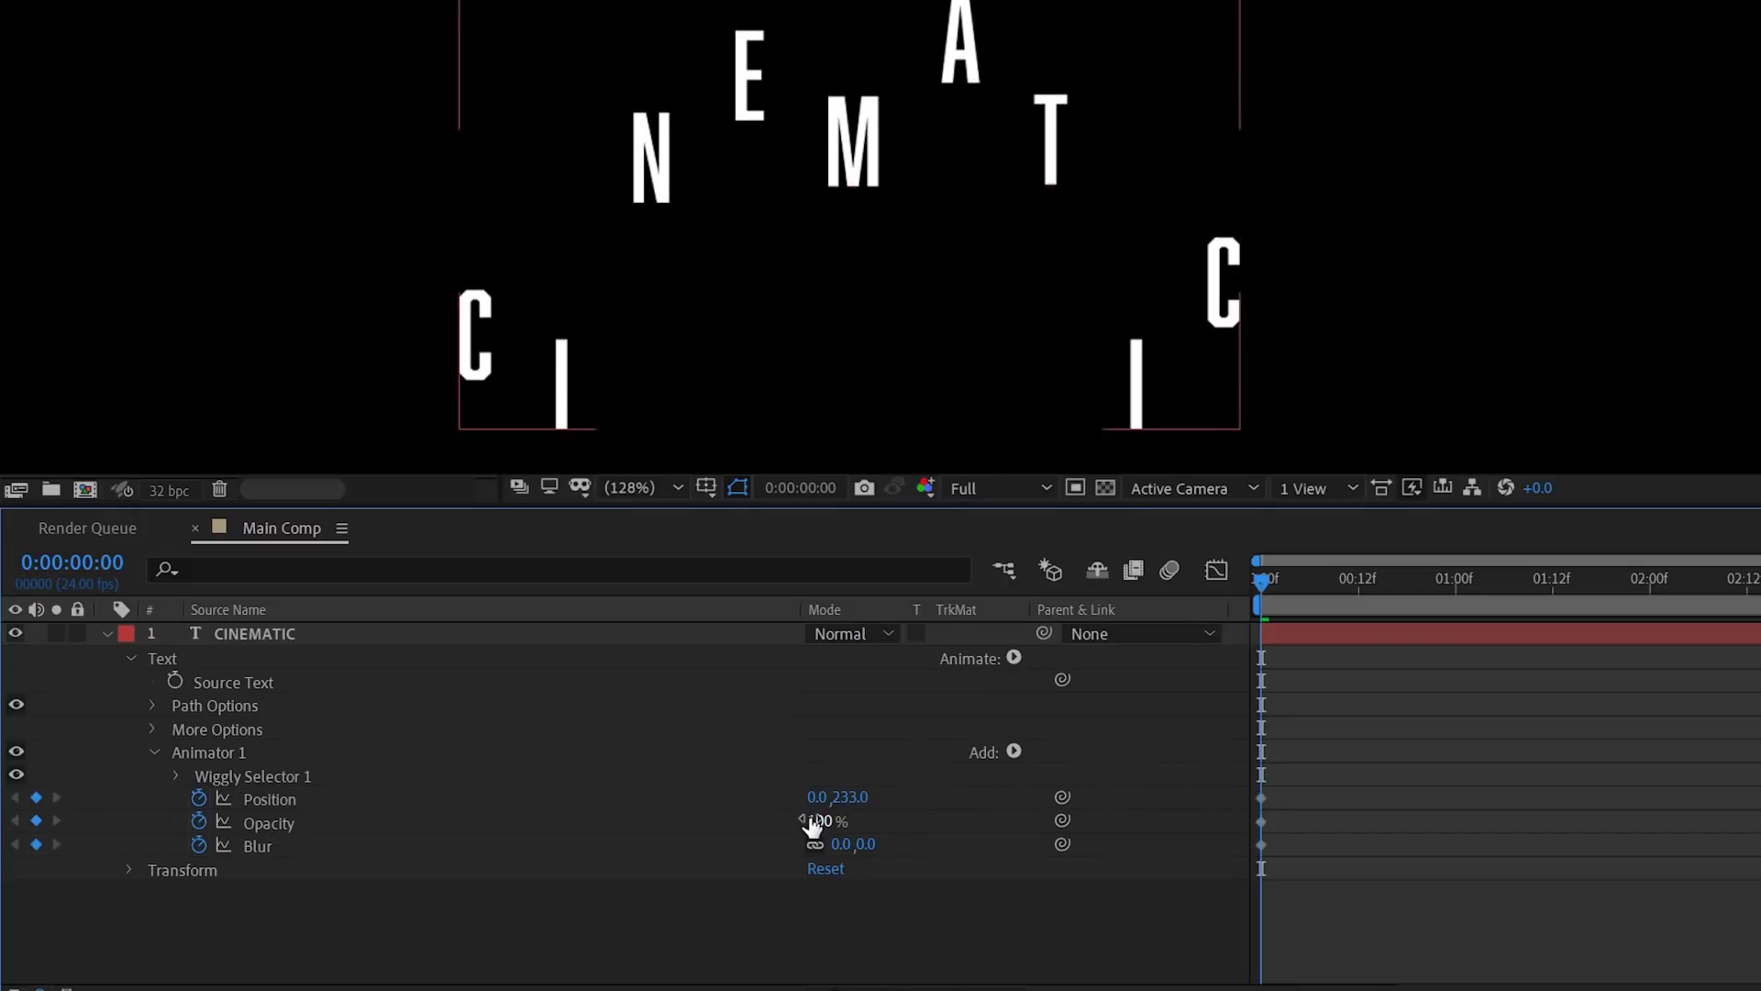
type("0")
key("Return")
left_click_drag(865, 845, 927, 846)
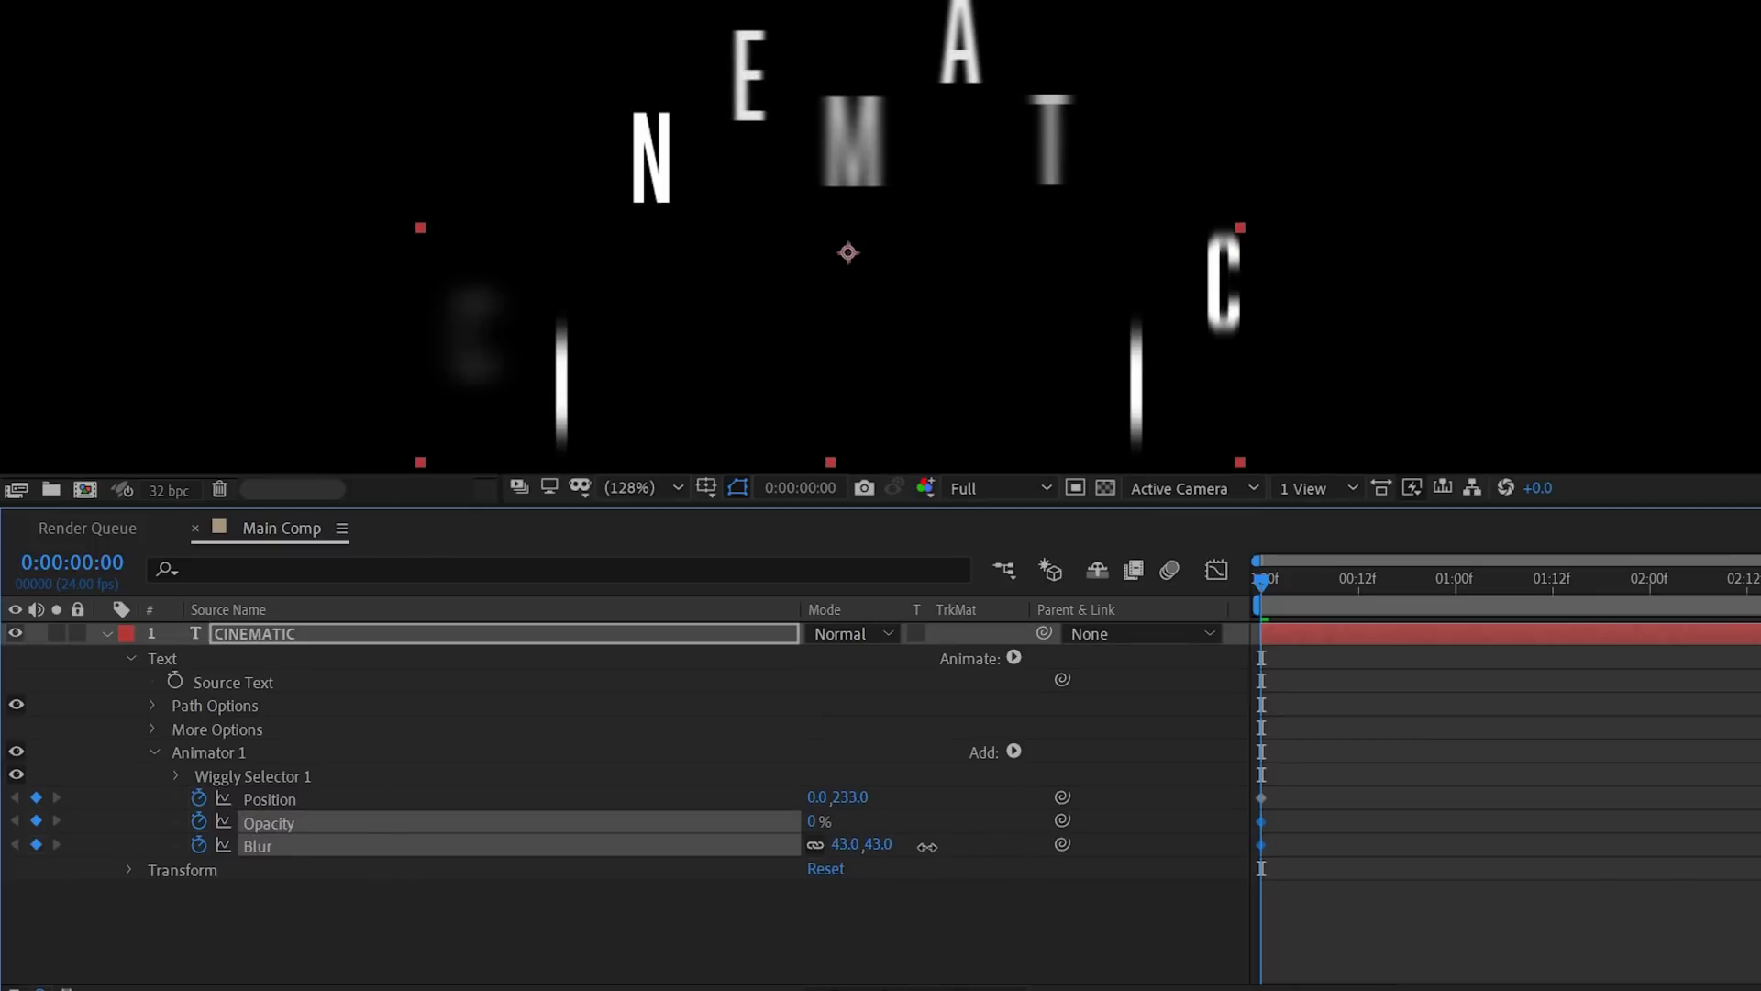
Step: At 1 second, set Position to 0, Opacity to 100 and Blur to 0
left_click_drag(1264, 592, 1450, 622)
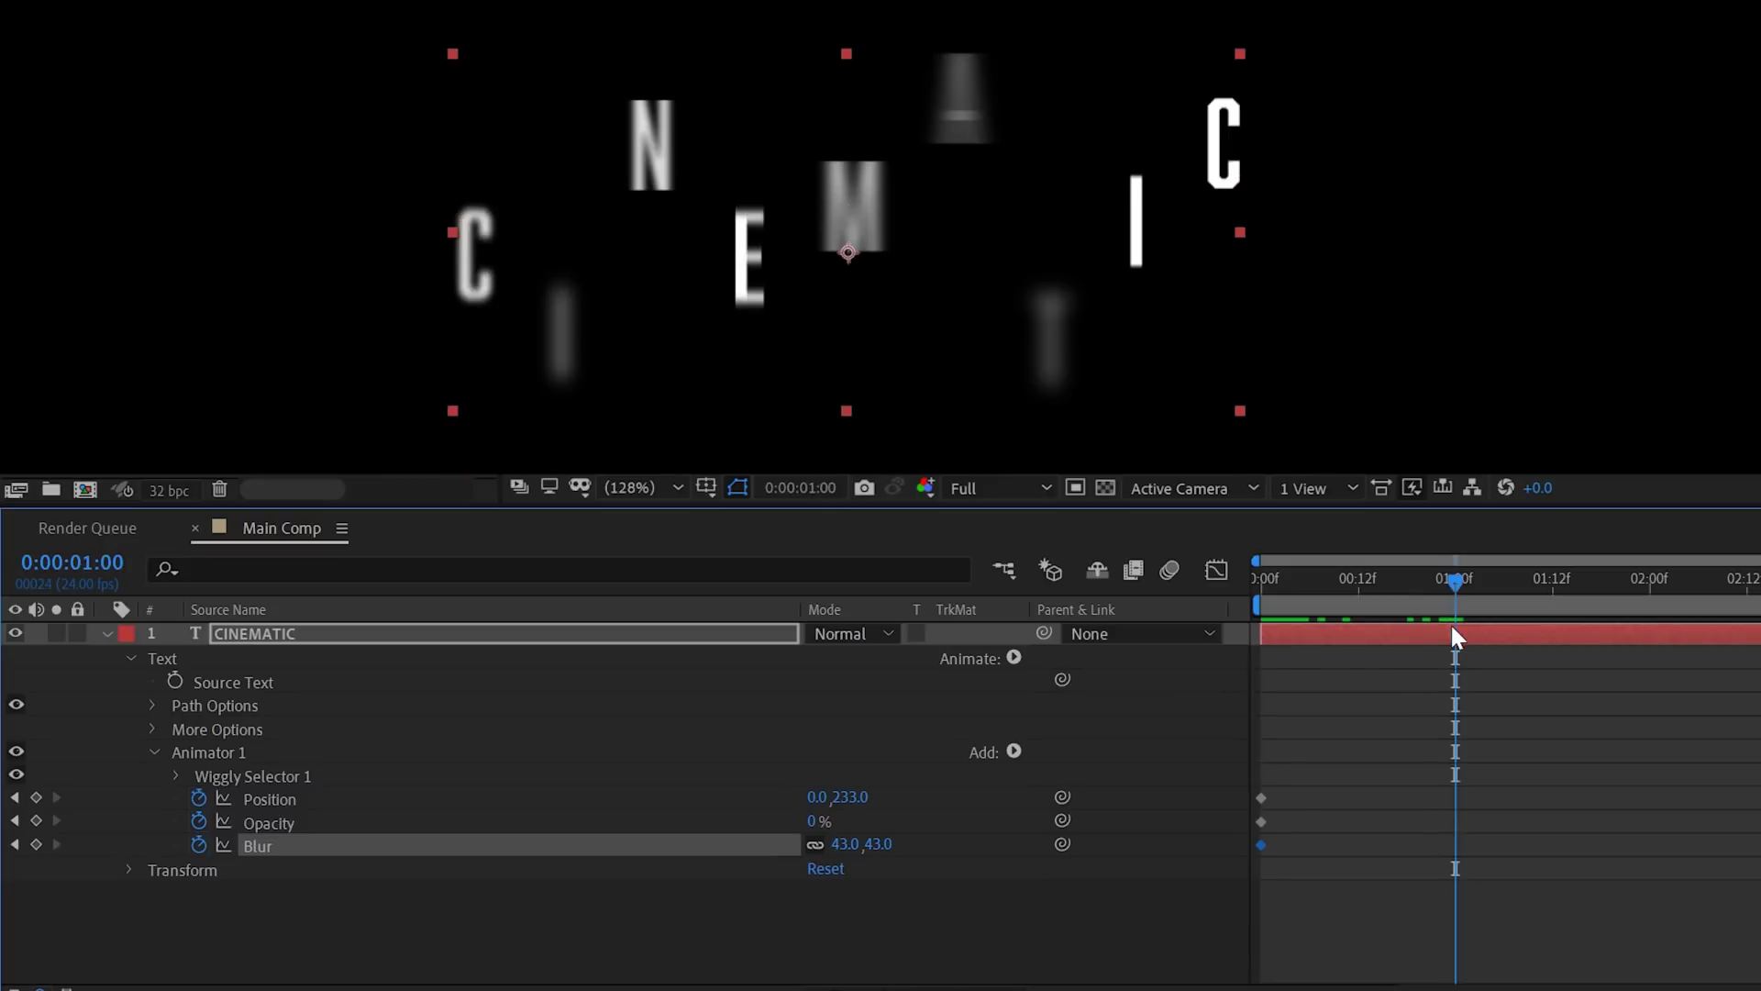
left_click(844, 804)
type("0")
key("Return")
type("100")
key("Return")
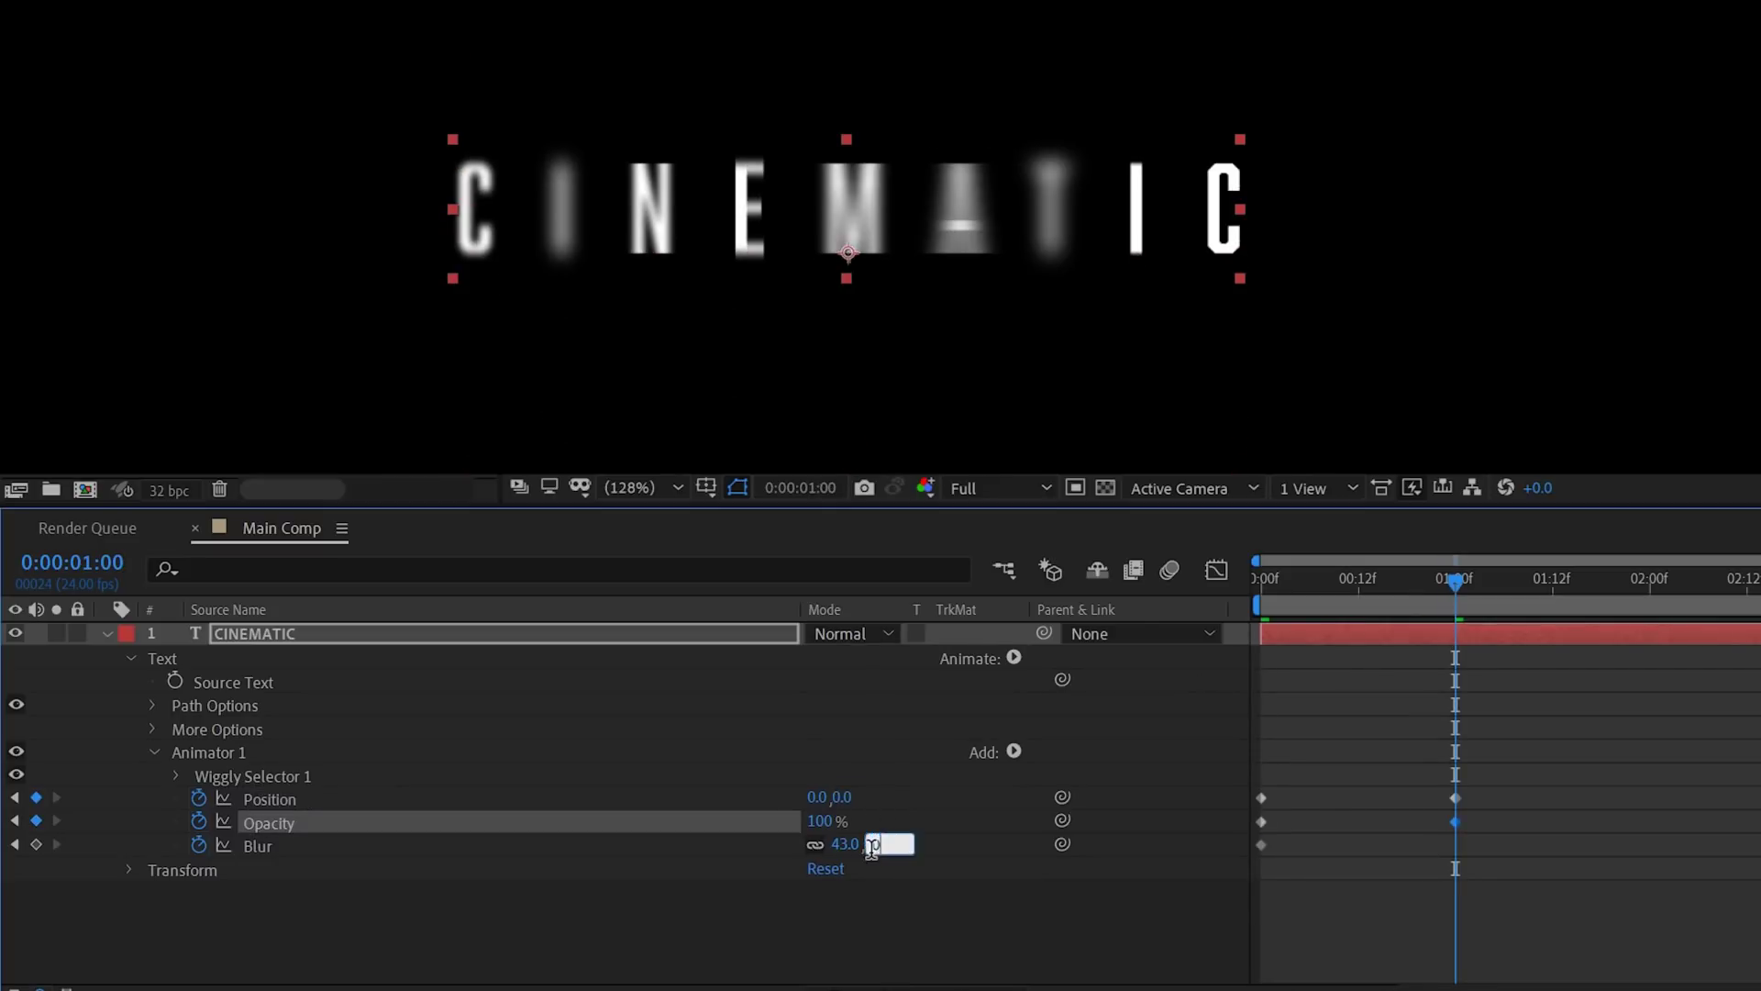
key("Return")
Step: Set the Wiggly Selector's Wiggles/Second to 0
key("space")
left_click(177, 776)
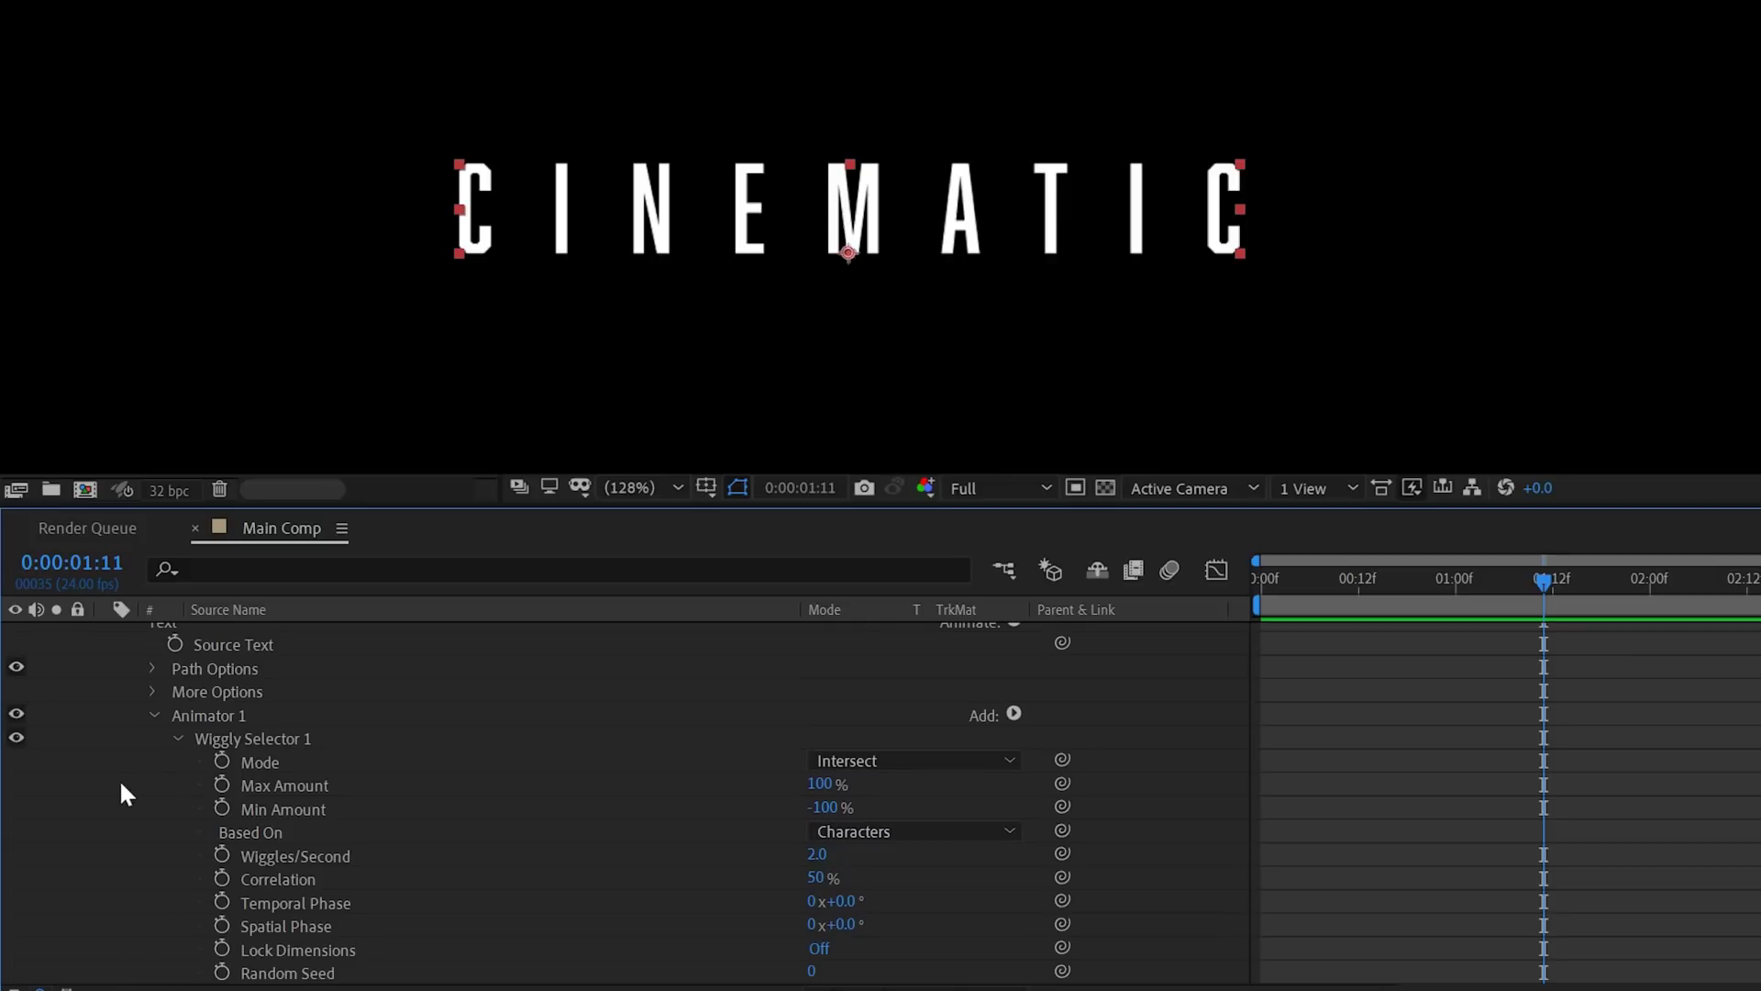
left_click(812, 854)
type("0")
scroll(557, 867, "down", 3)
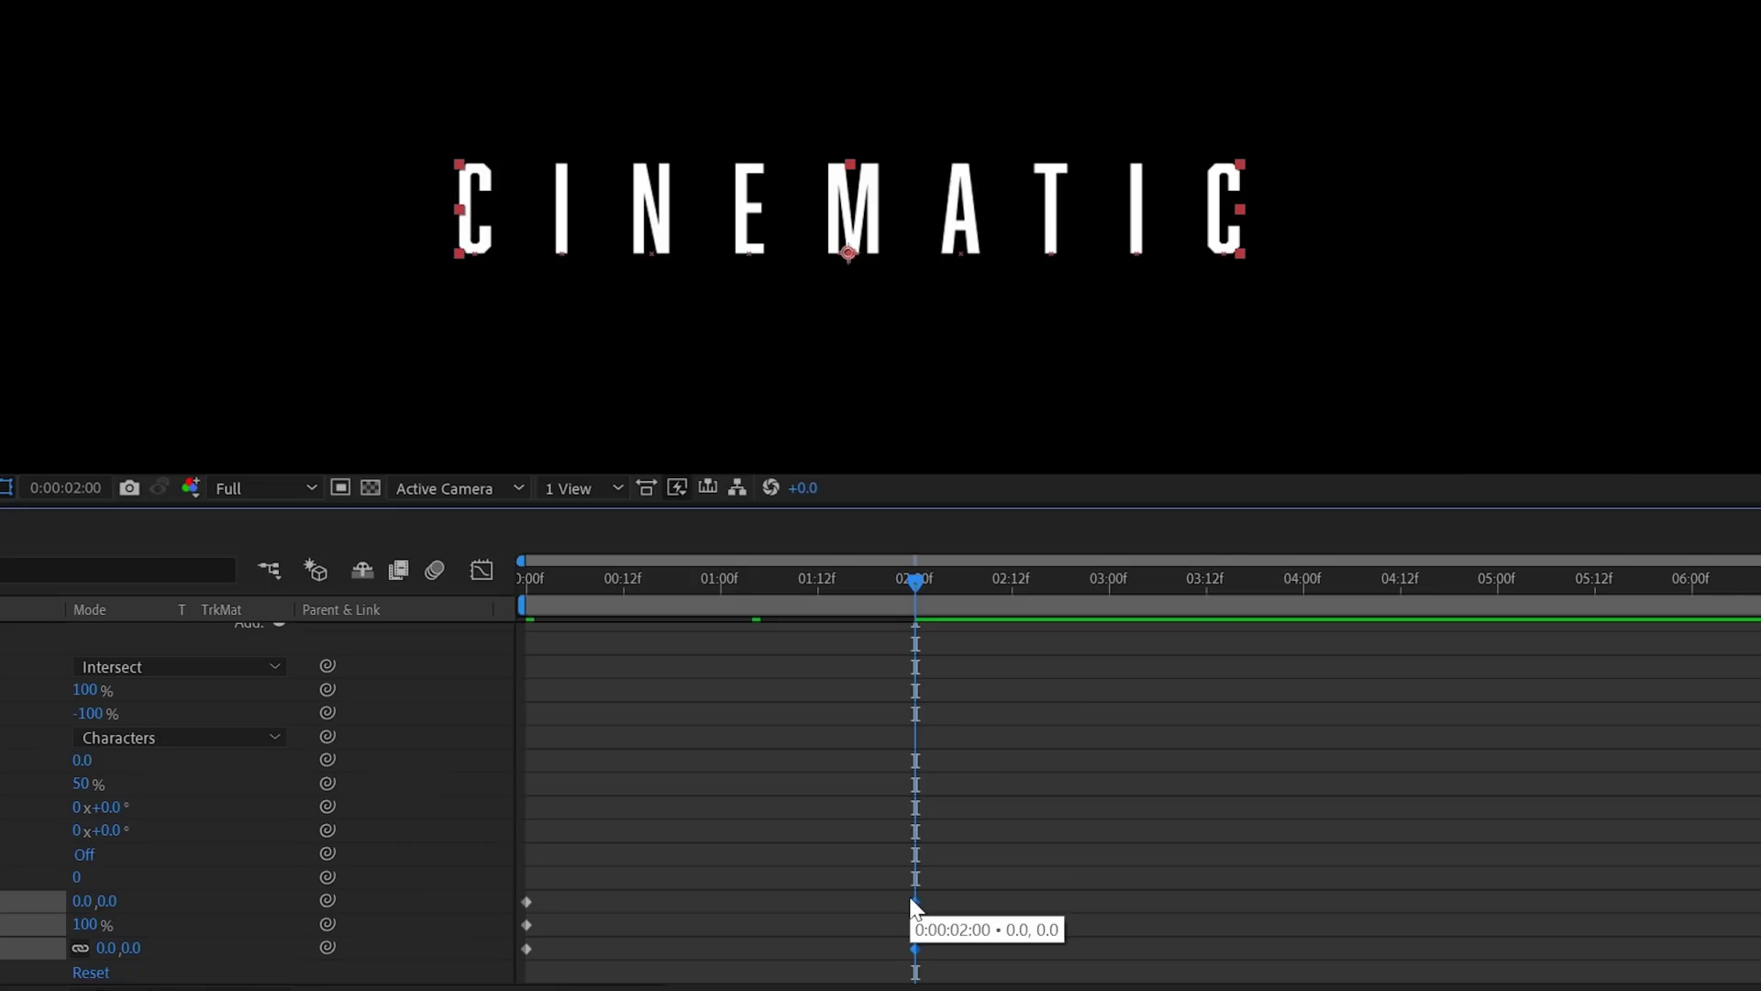
Step: Apply Easy Ease to the ending keyframes and extend the ease to 2 seconds
right_click(915, 902)
mouse_move(1101, 881)
left_click(1377, 708)
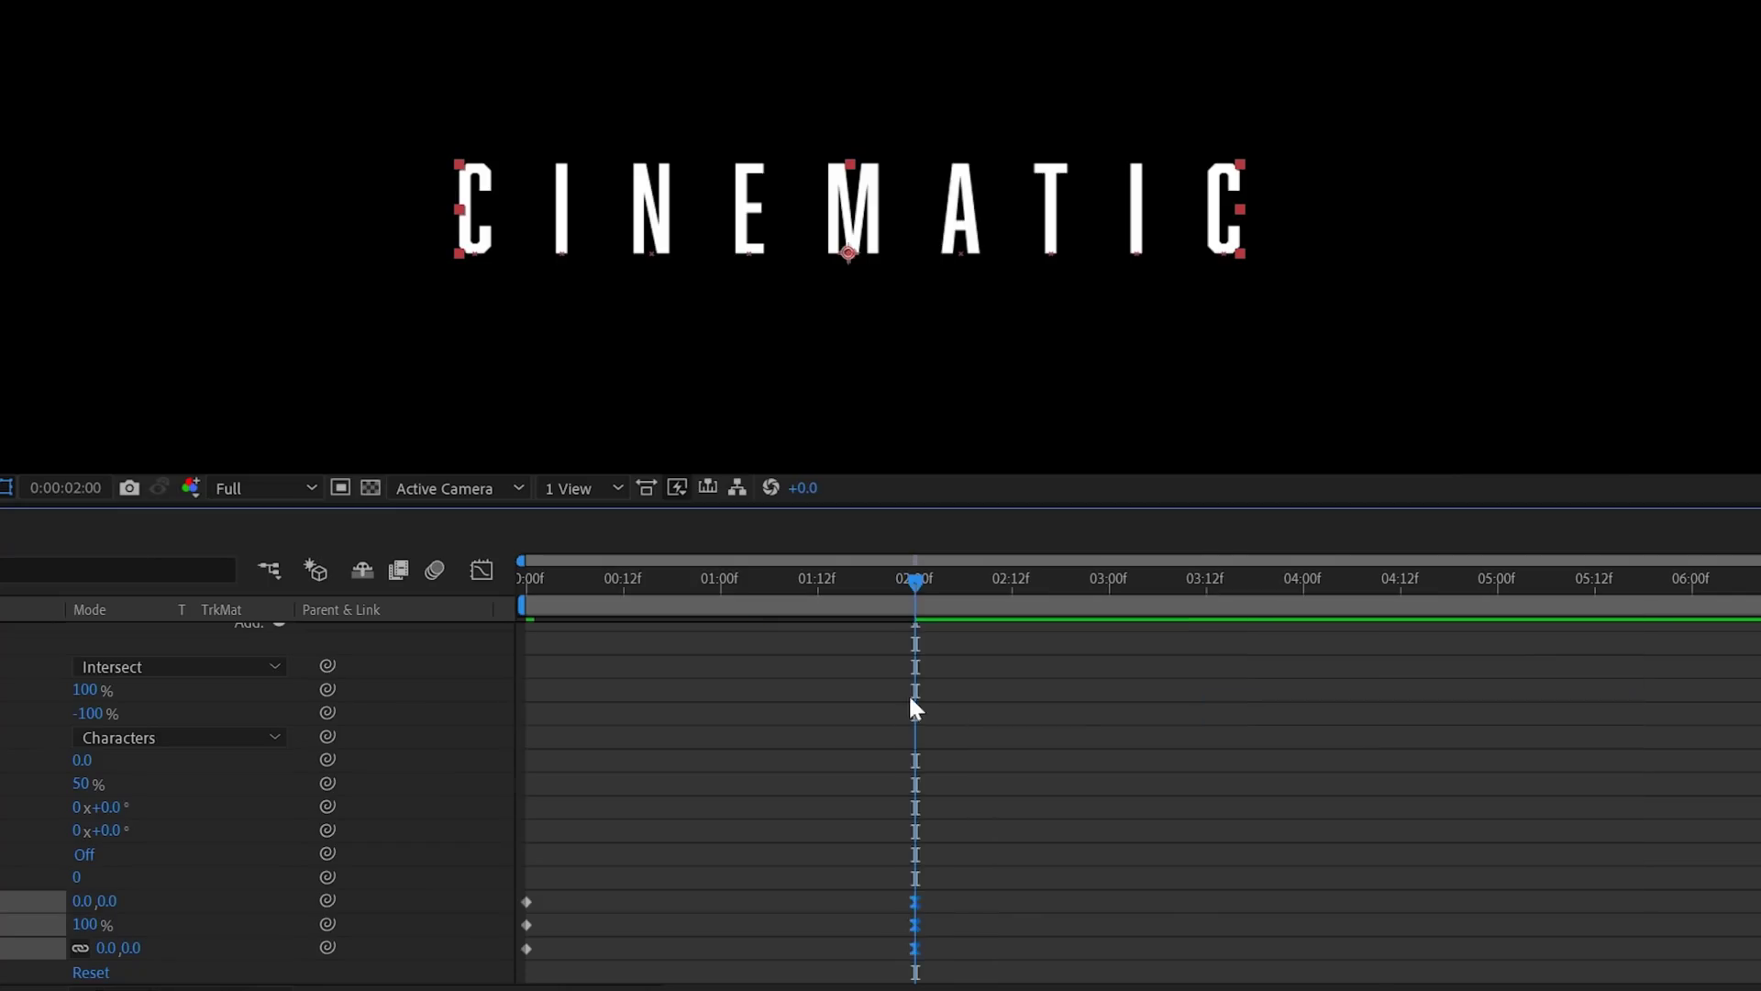
left_click(481, 572)
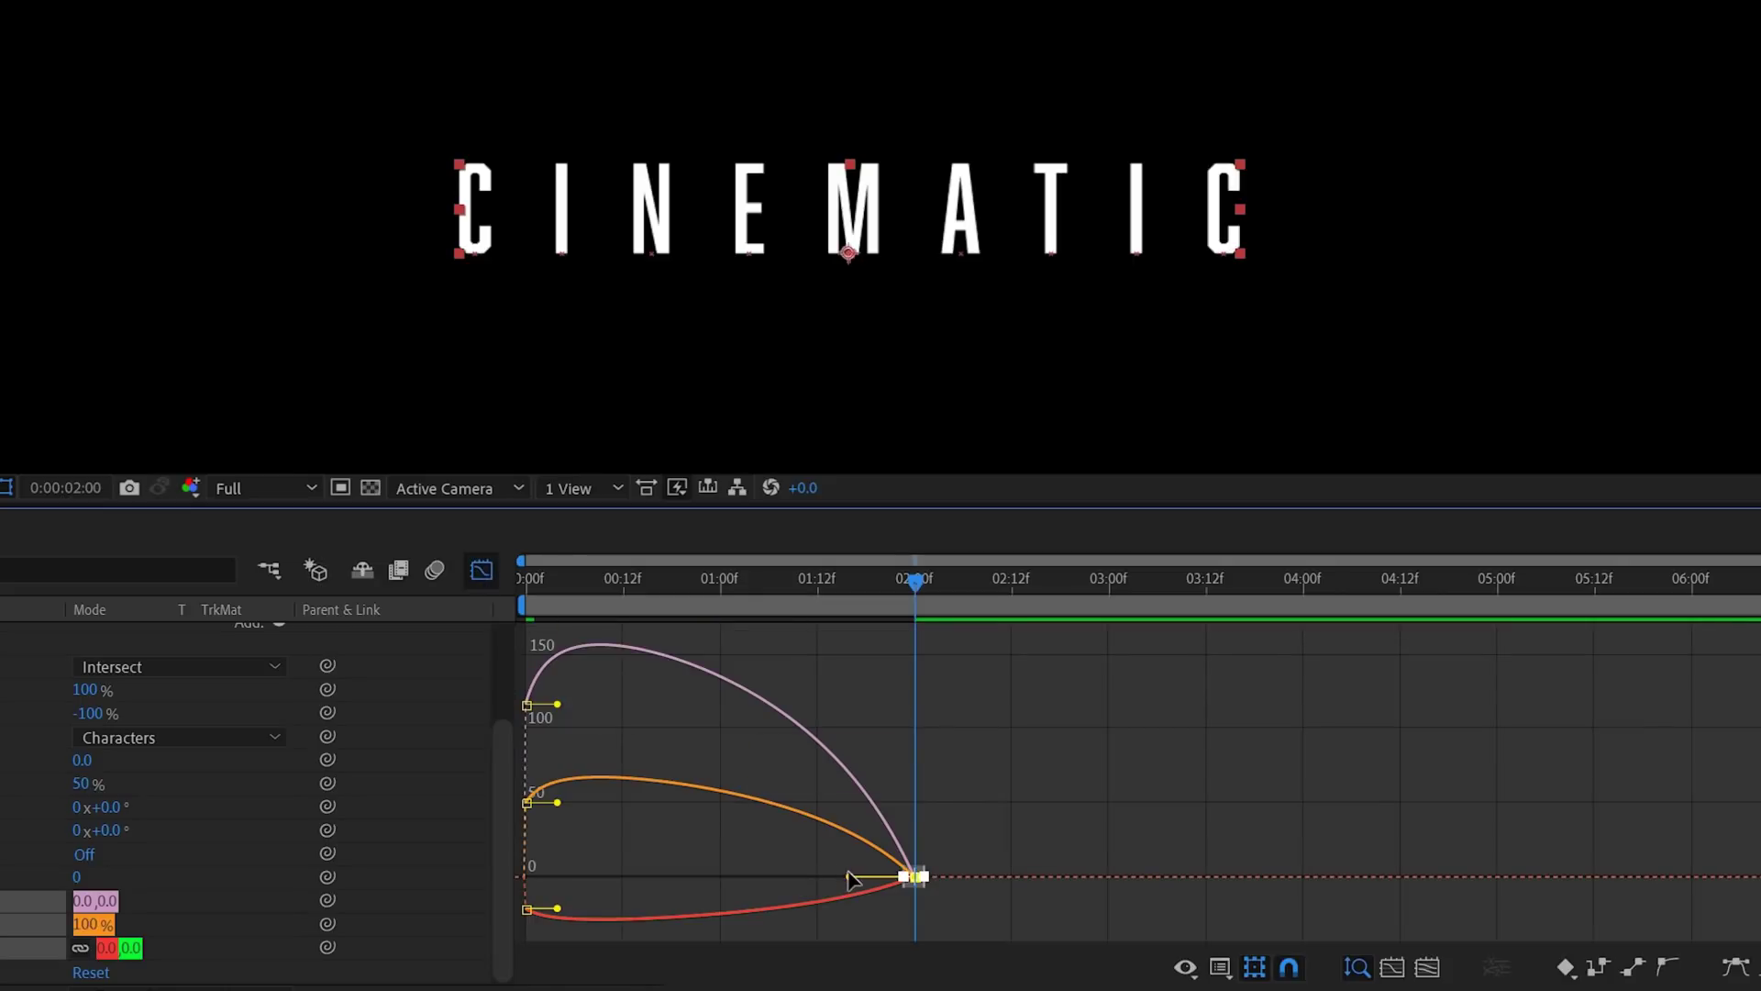
left_click_drag(848, 874, 756, 873)
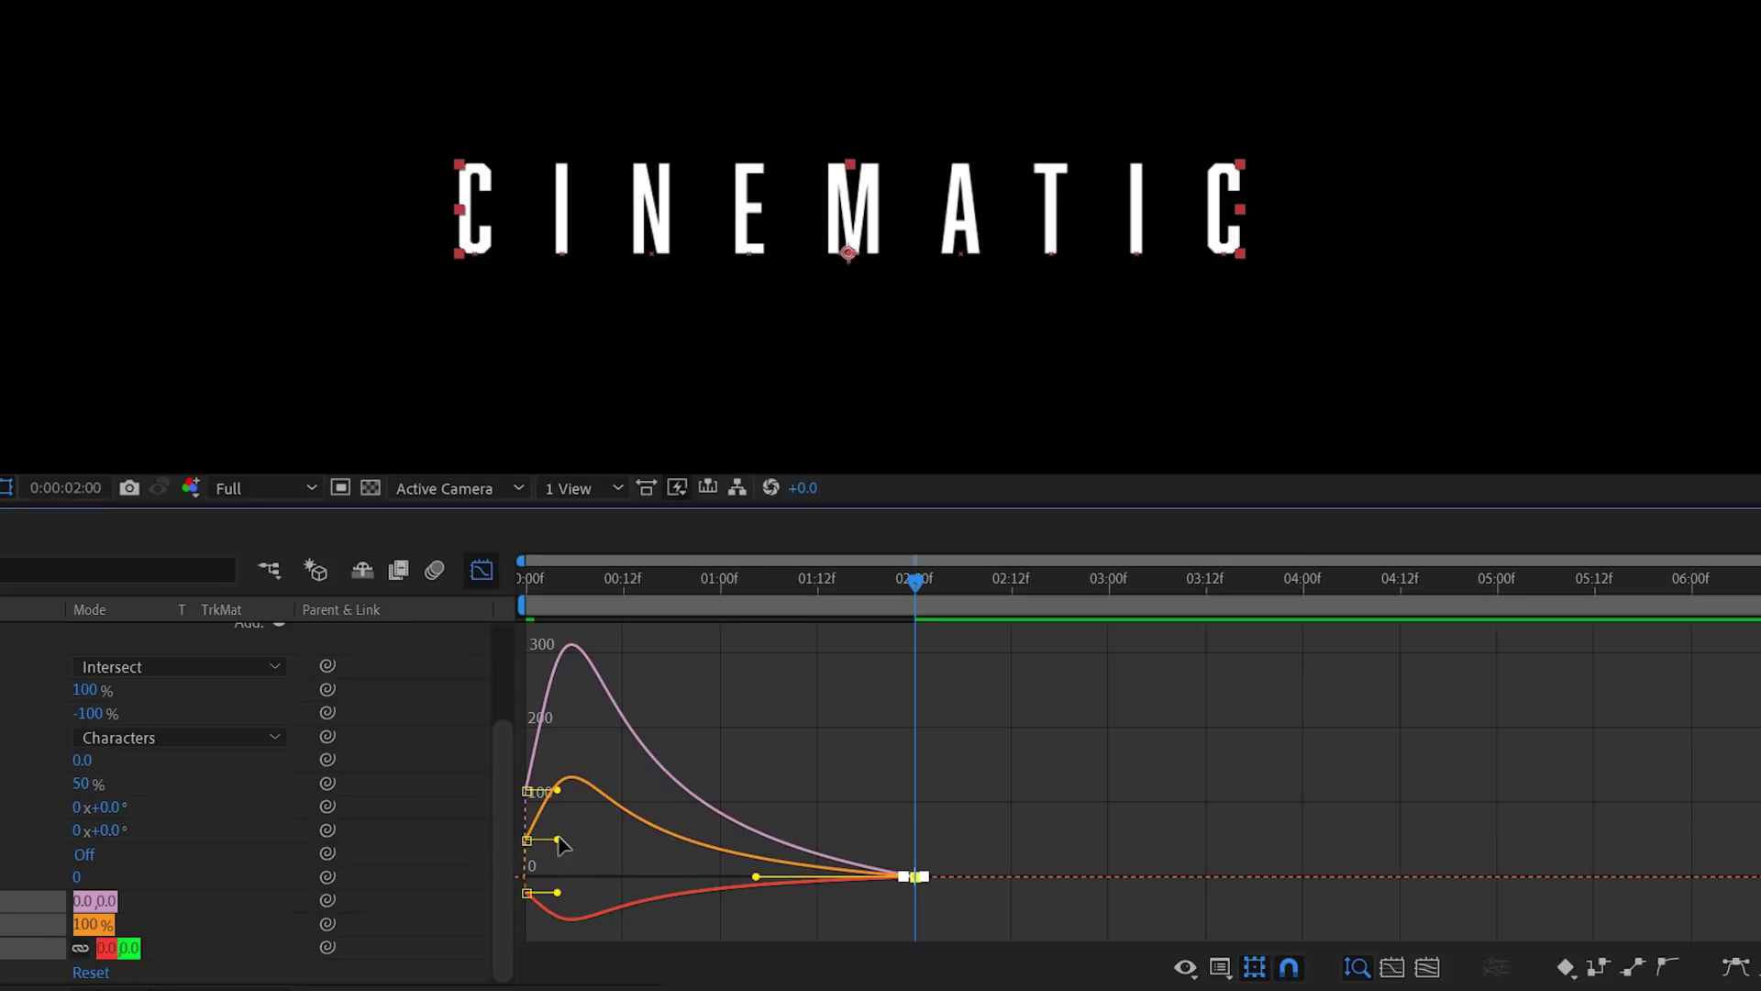
Step: Steepen the start of the speed curve to about 90.62% influence and preview it
left_click_drag(557, 840, 520, 833)
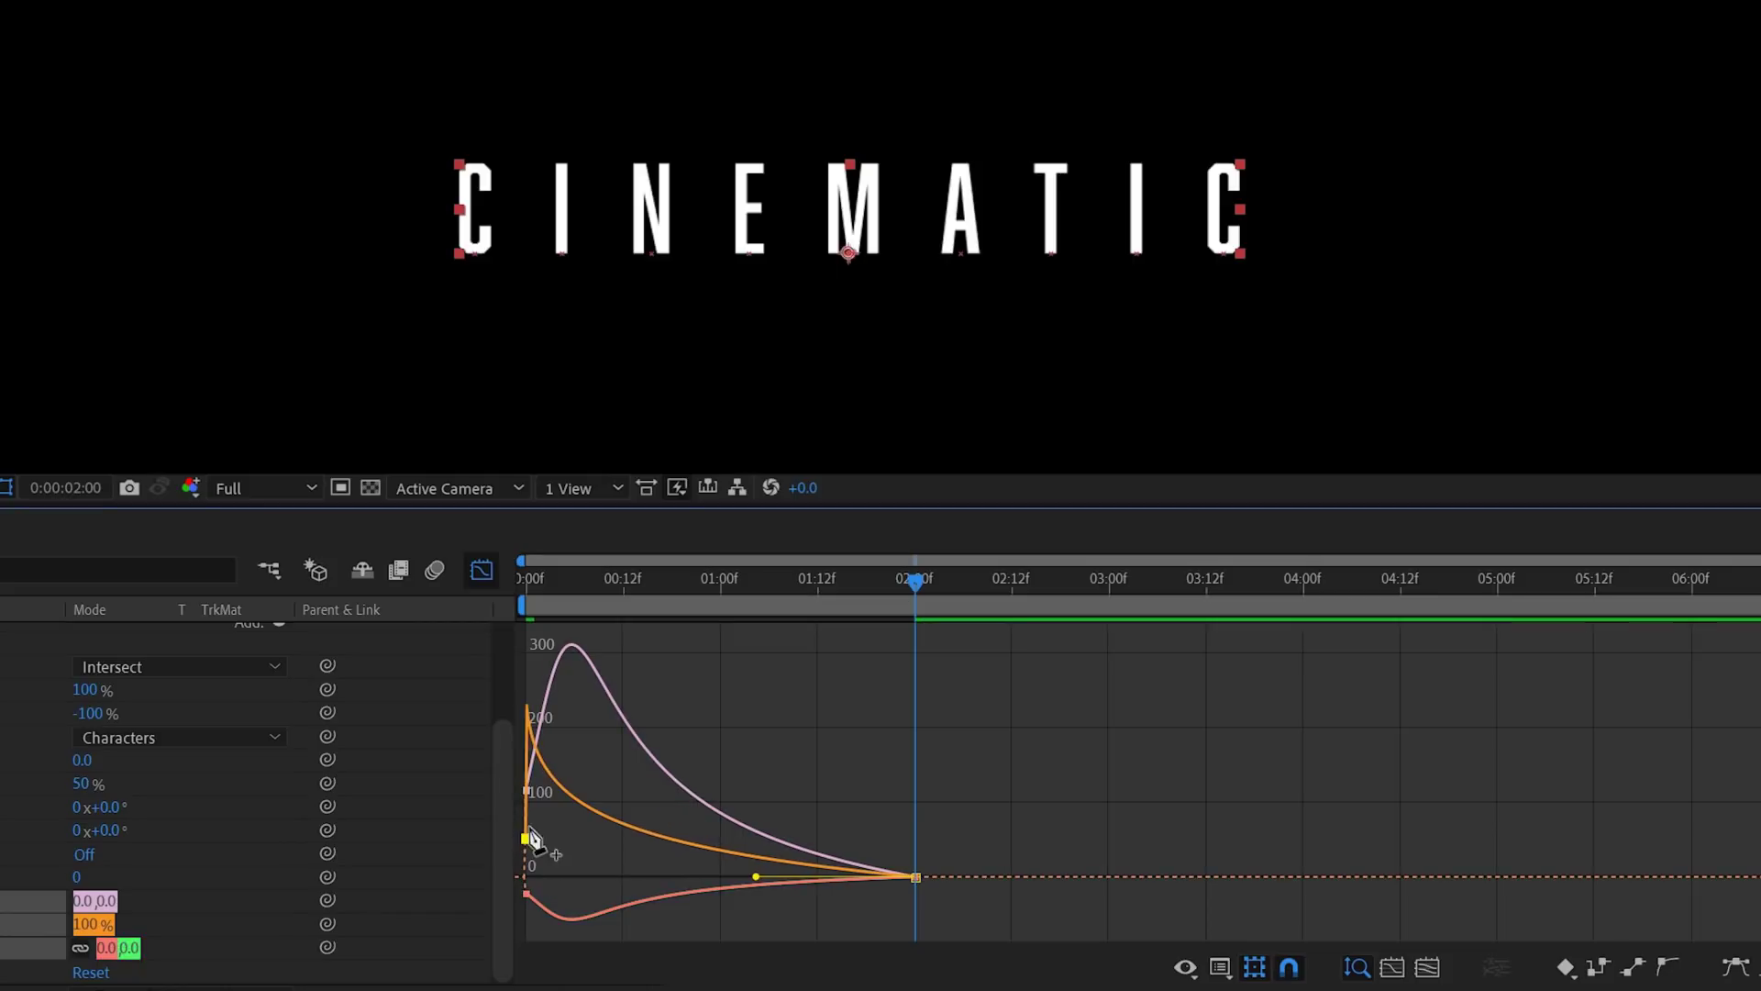
key("ctrl+z")
left_click_drag(592, 756, 506, 904)
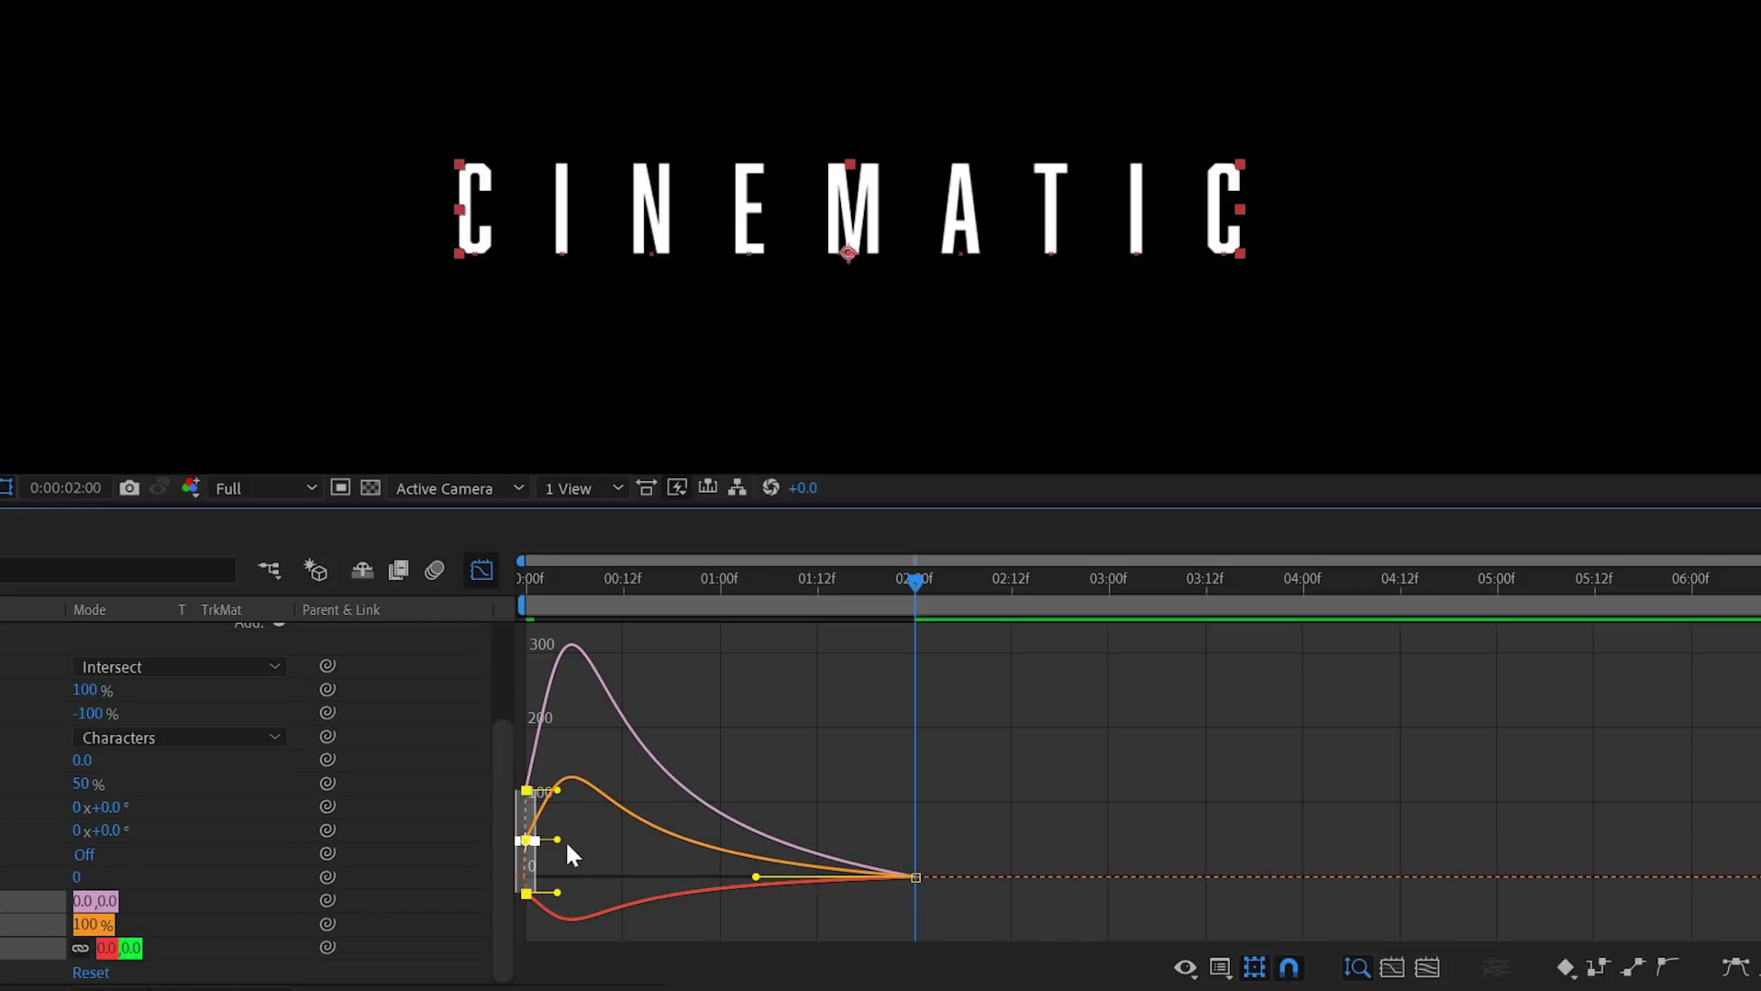
left_click_drag(558, 840, 519, 830)
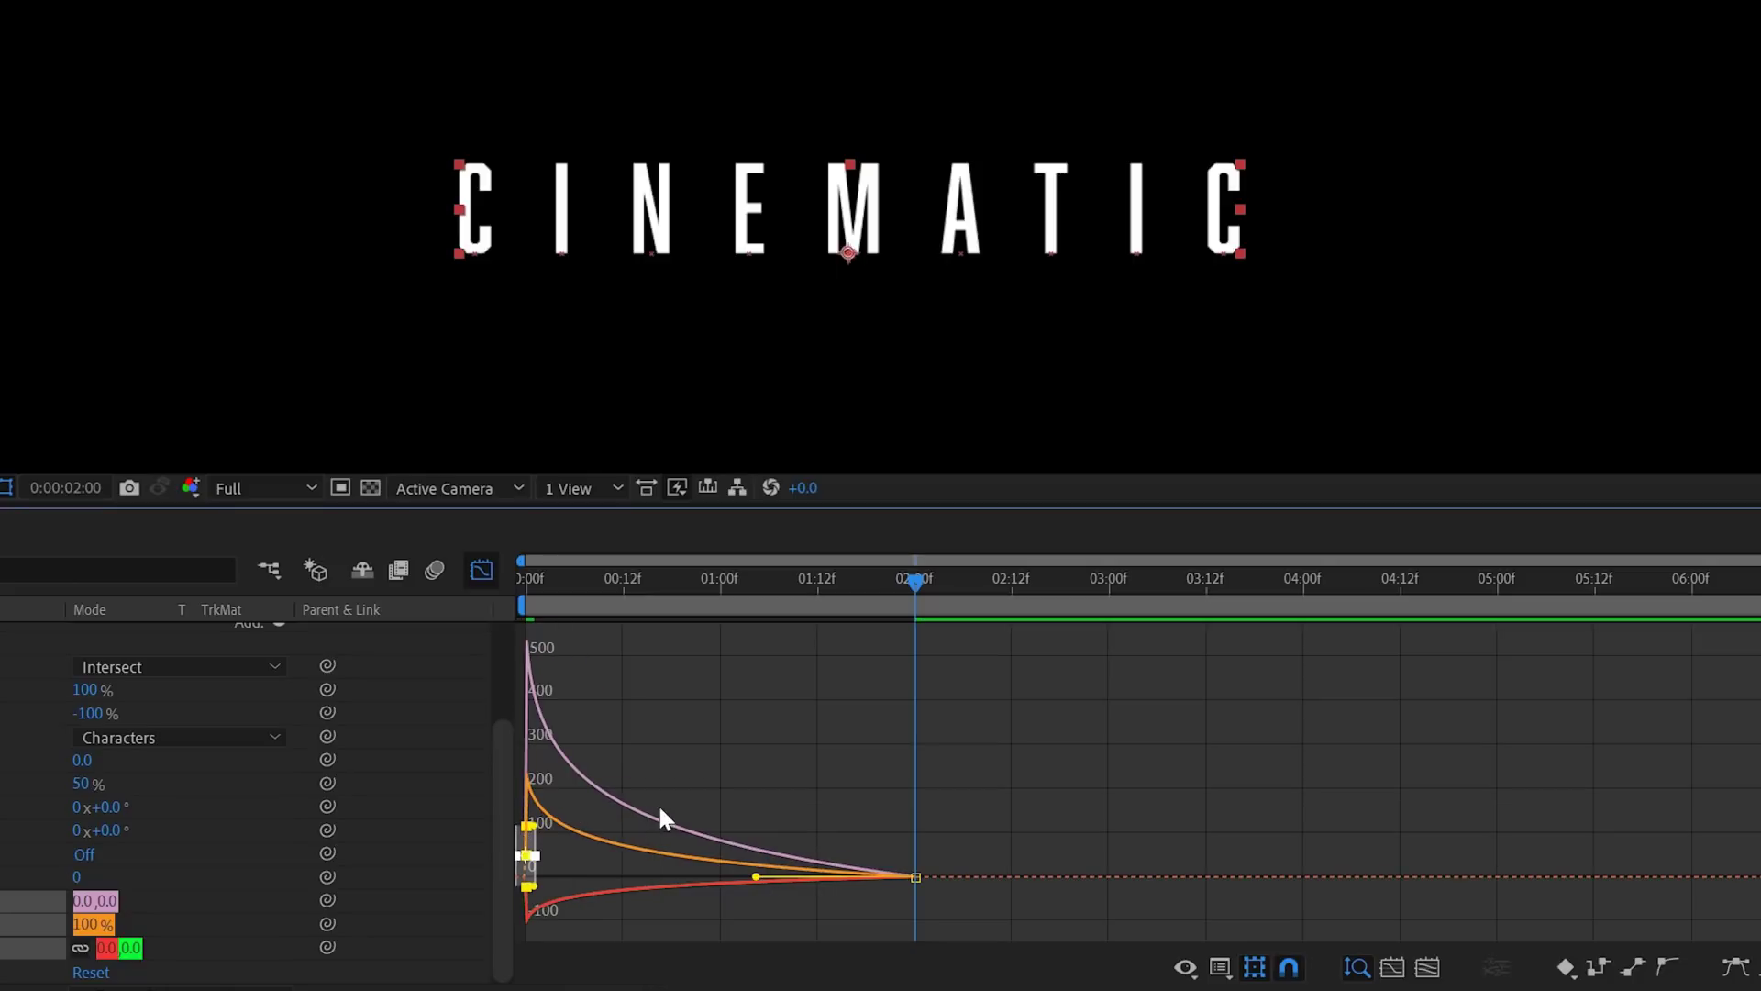
key("space")
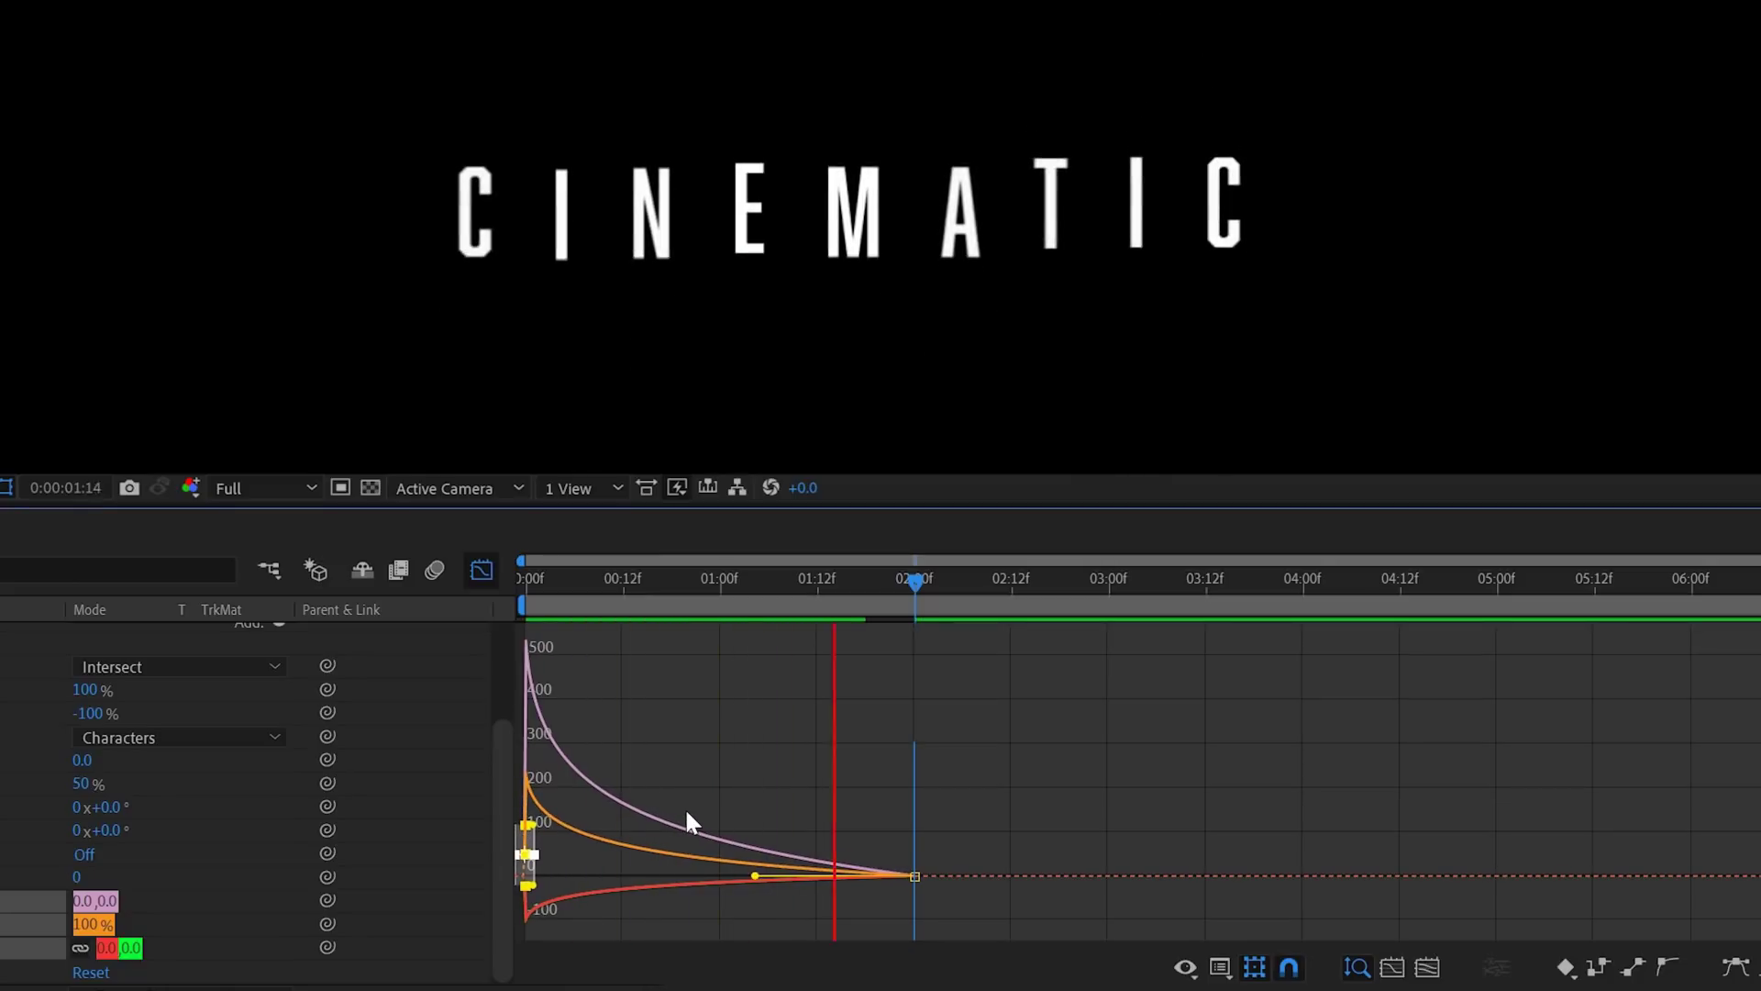
key("shift+F3")
Step: Copy the intro keyframes, paste them at 08:00, and time-reverse them for the fly-out
left_click_drag(989, 675, 514, 785)
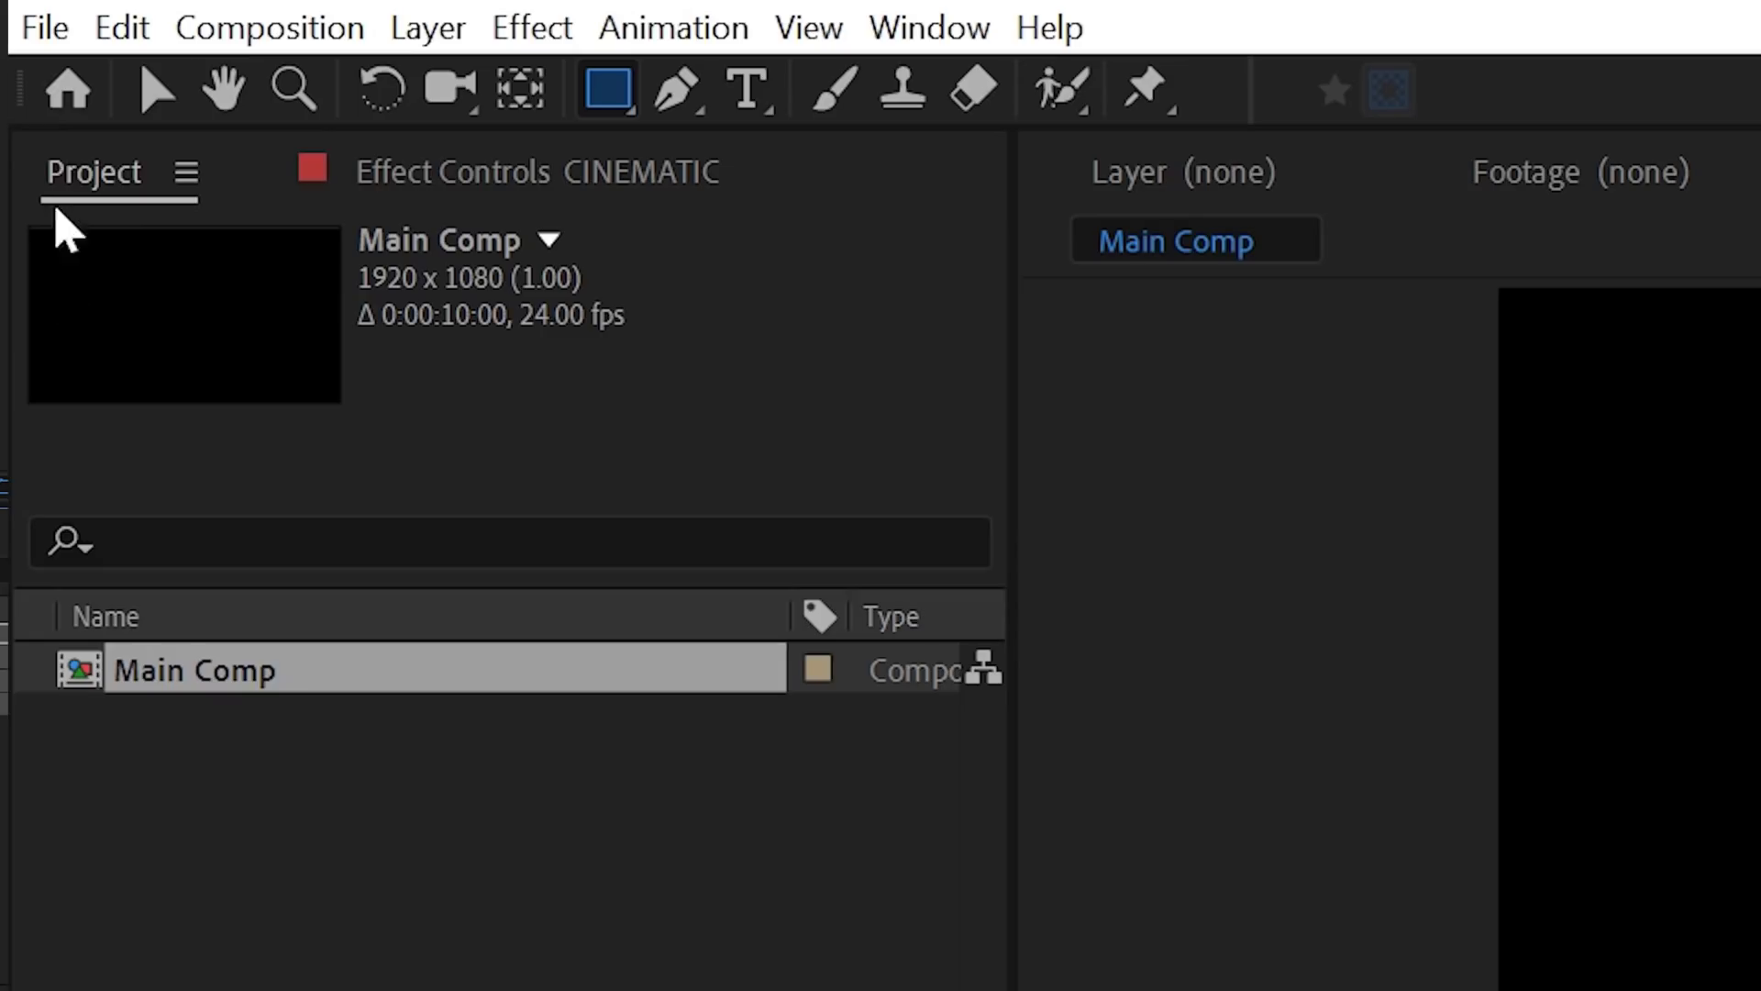
left_click(124, 28)
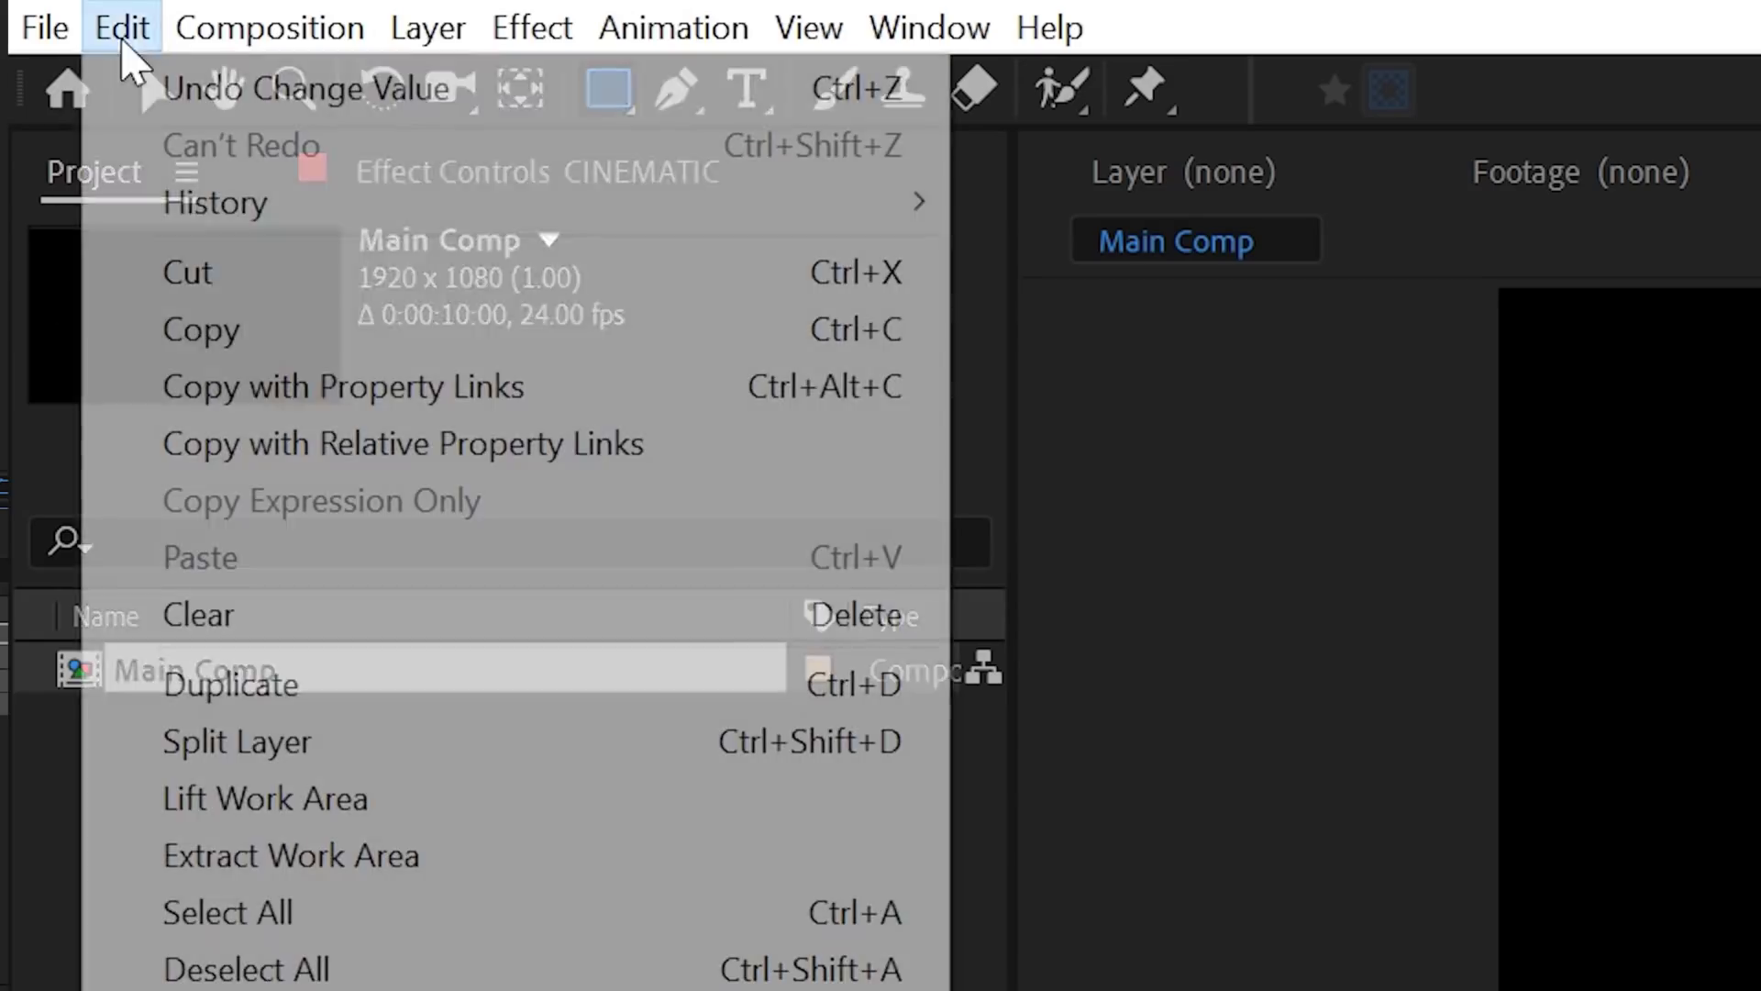
left_click(285, 334)
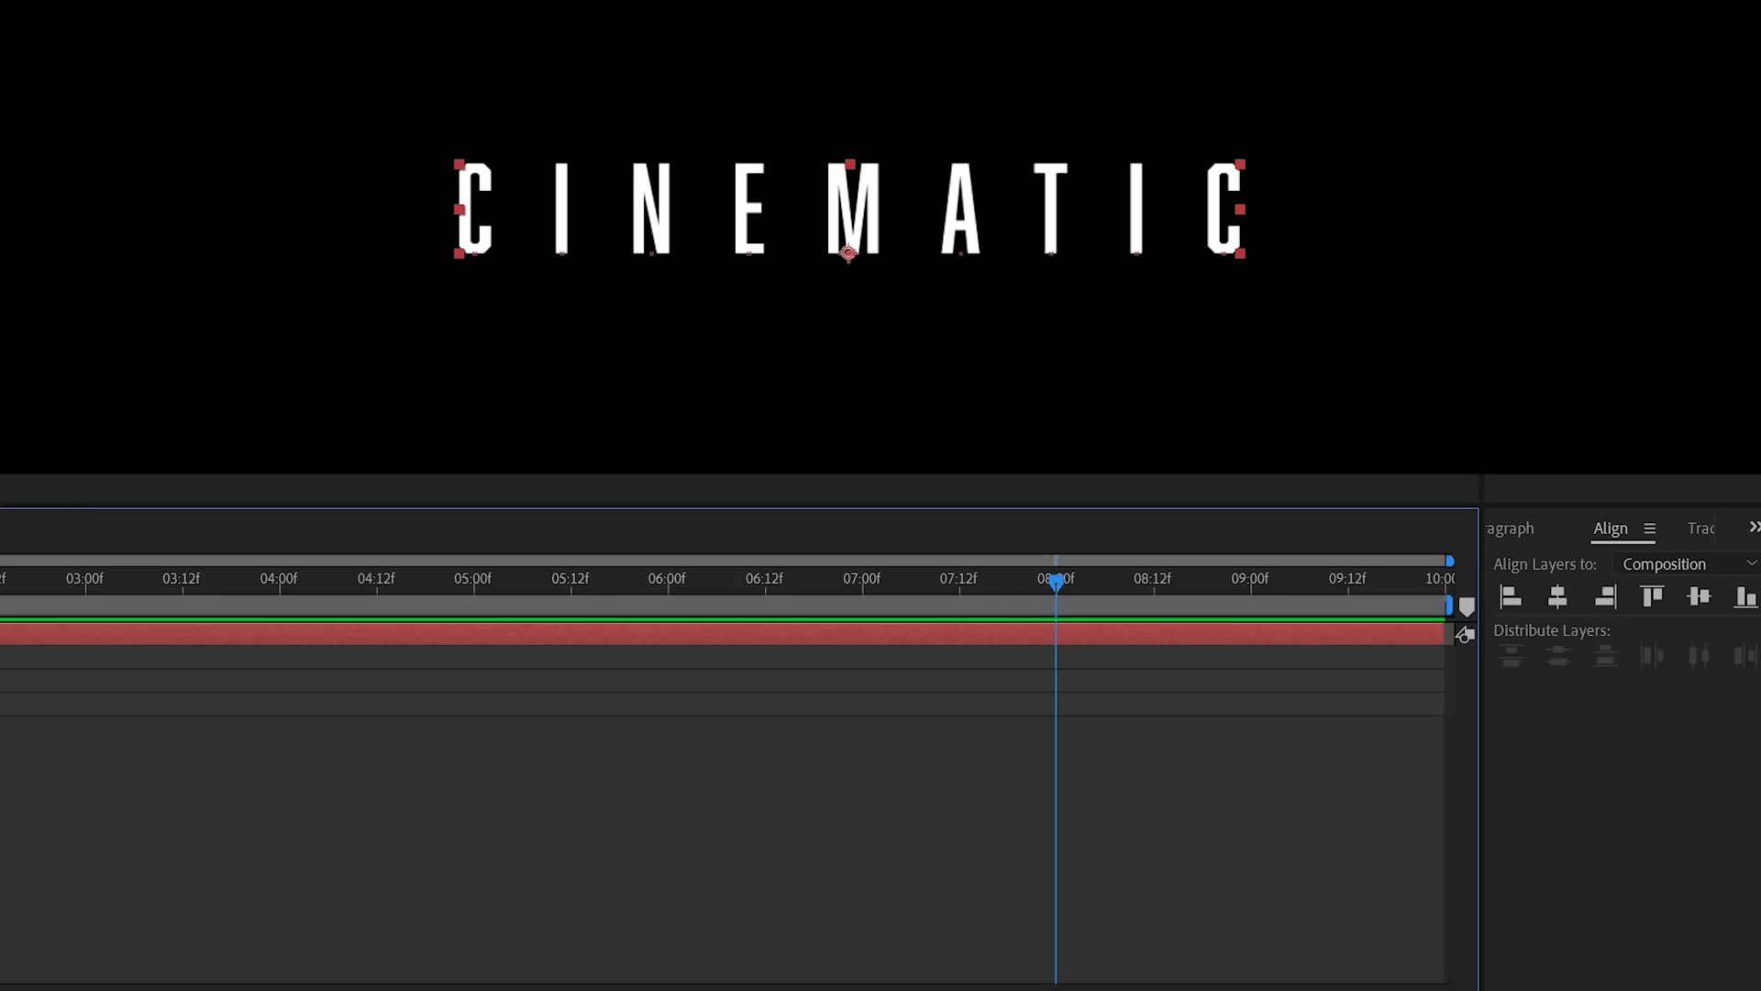
key("ctrl+v")
right_click(1059, 702)
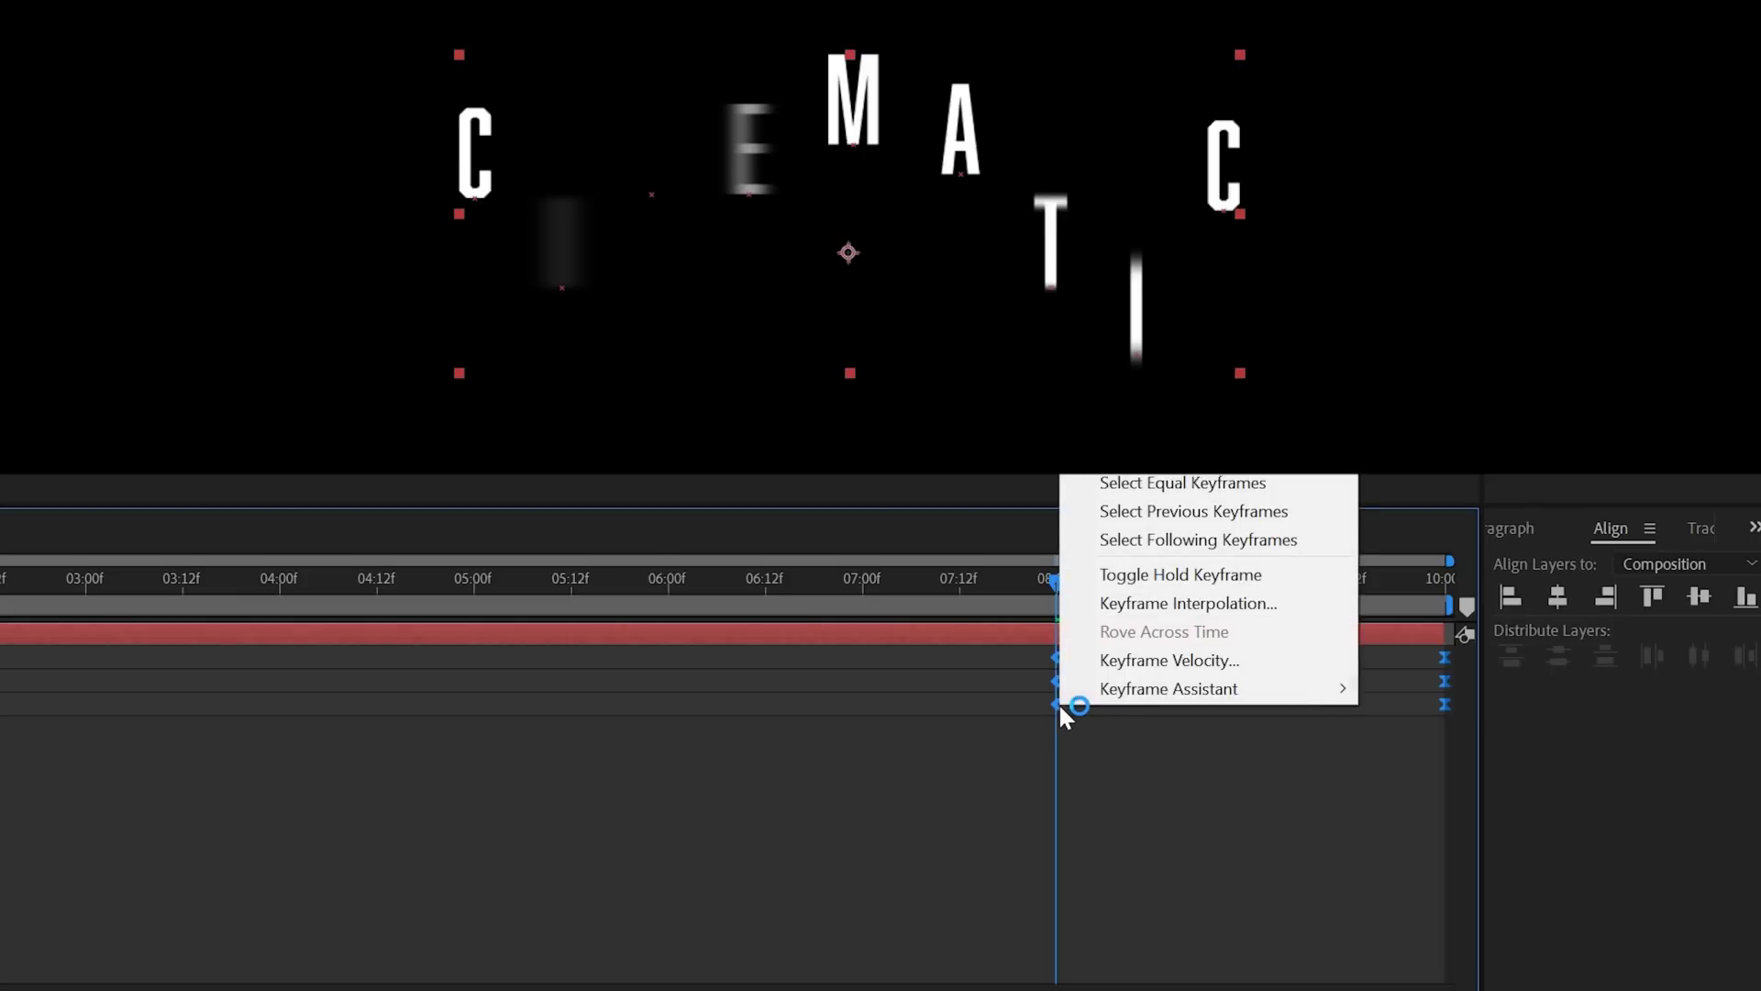
mouse_move(1115, 706)
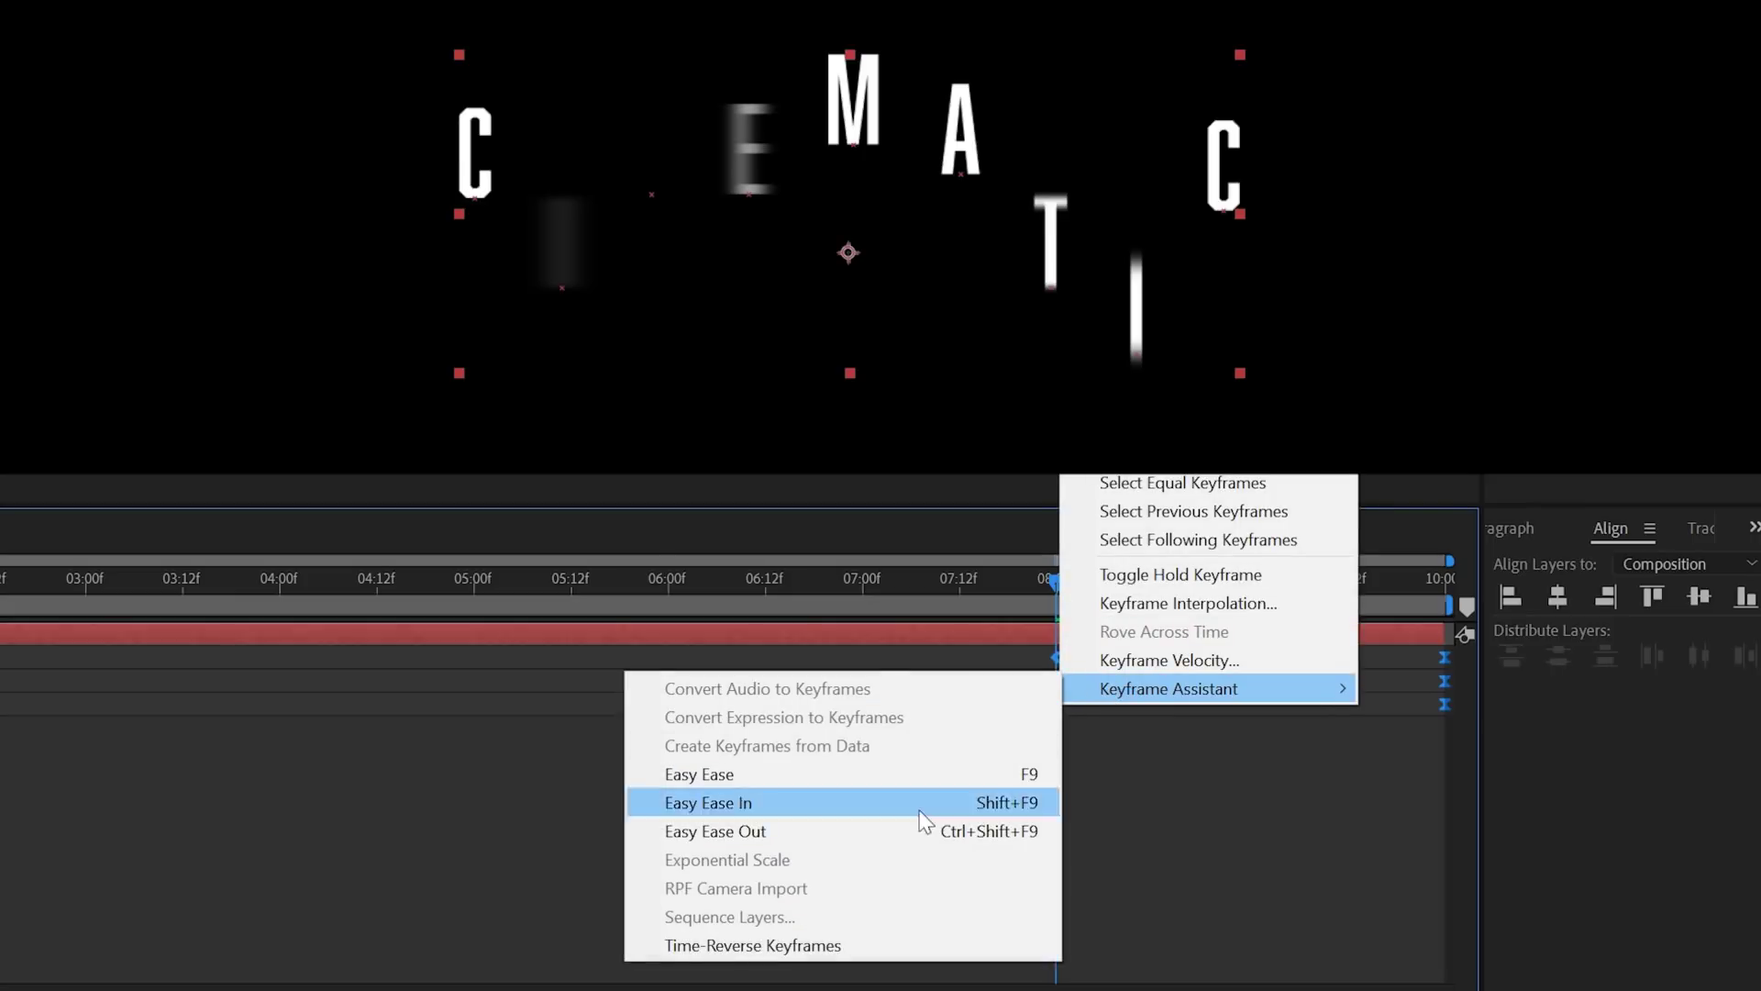
left_click(786, 944)
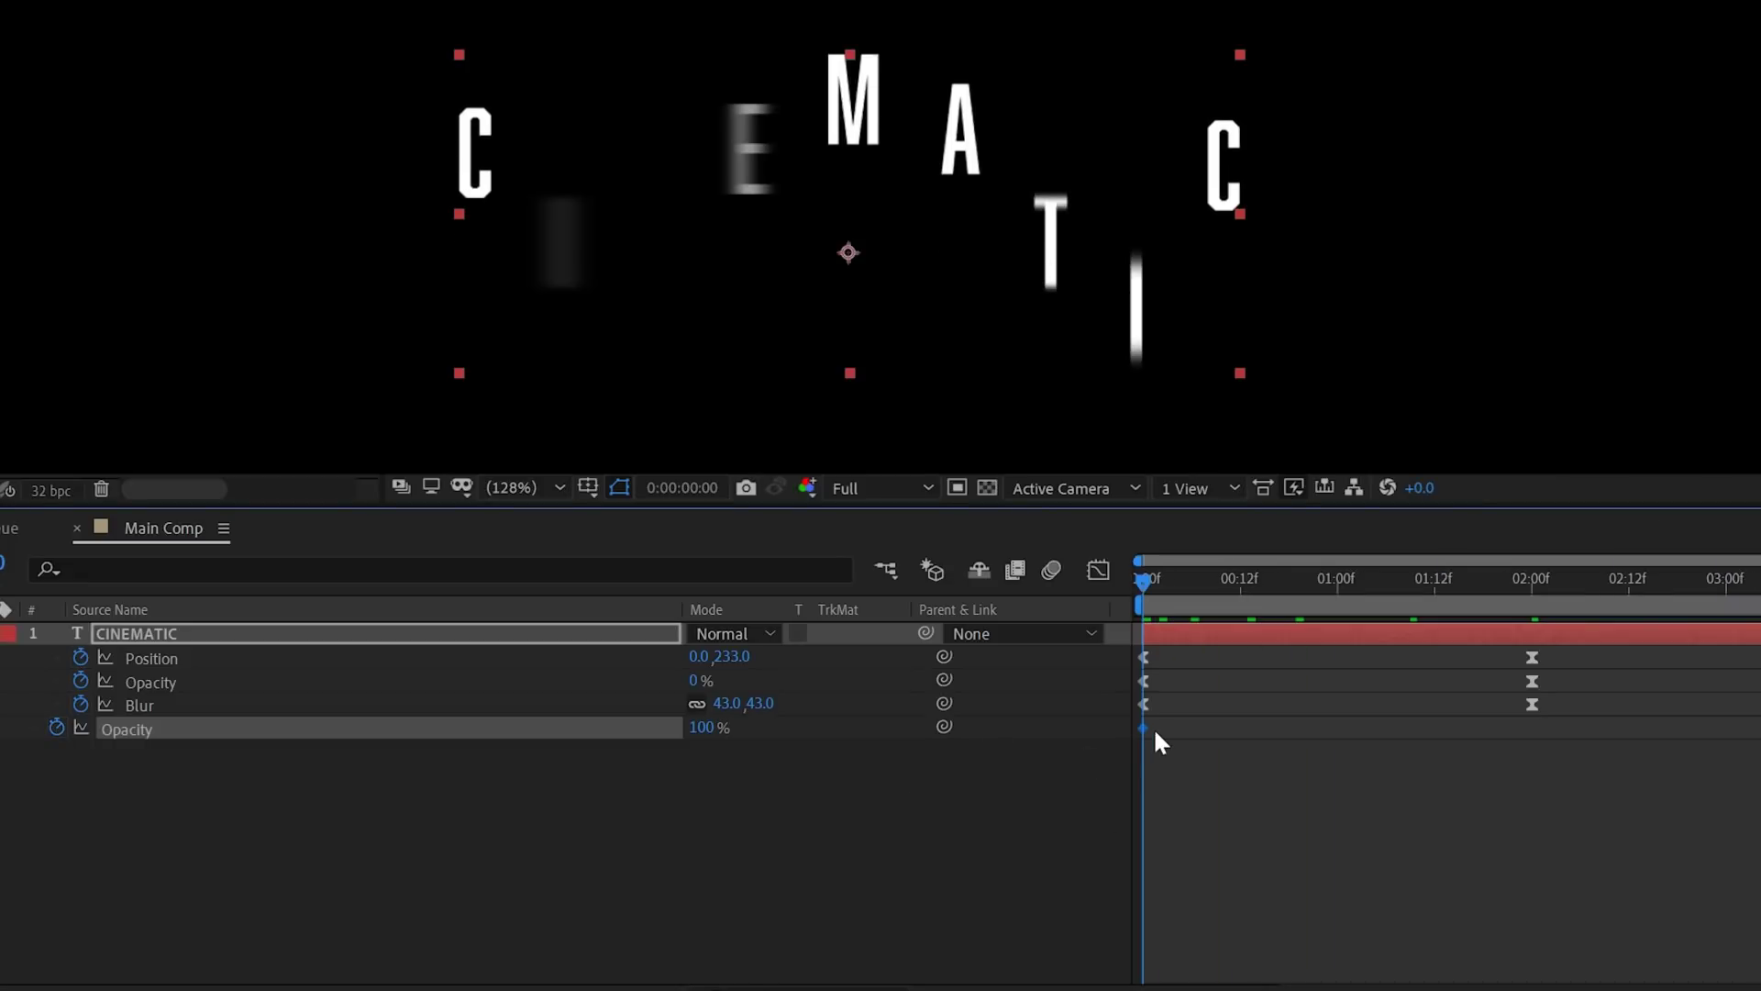
Step: Set the starting Opacity keyframe to 0% and move its partner near 01:00
left_click_drag(1344, 746, 1336, 746)
key("Return")
right_click(1337, 727)
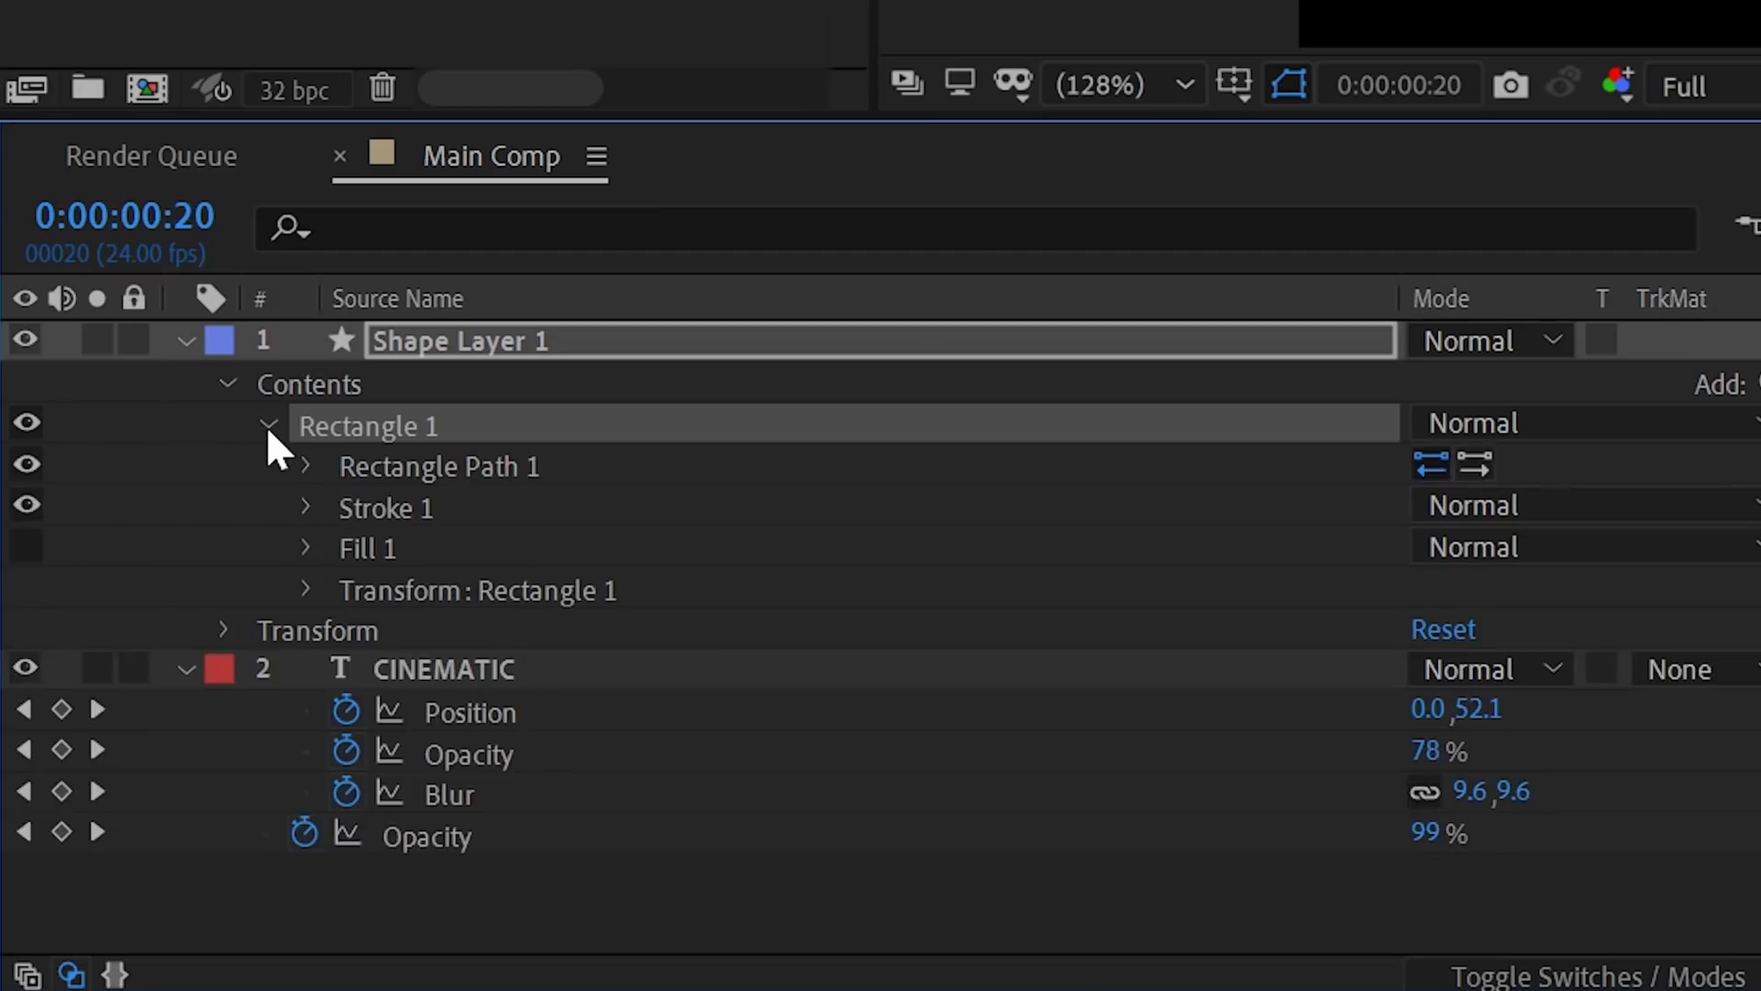
Step: Size the rectangle to 856.8×169.4, set Fill to None, and make the stroke yellow FFDE00
left_click(309, 465)
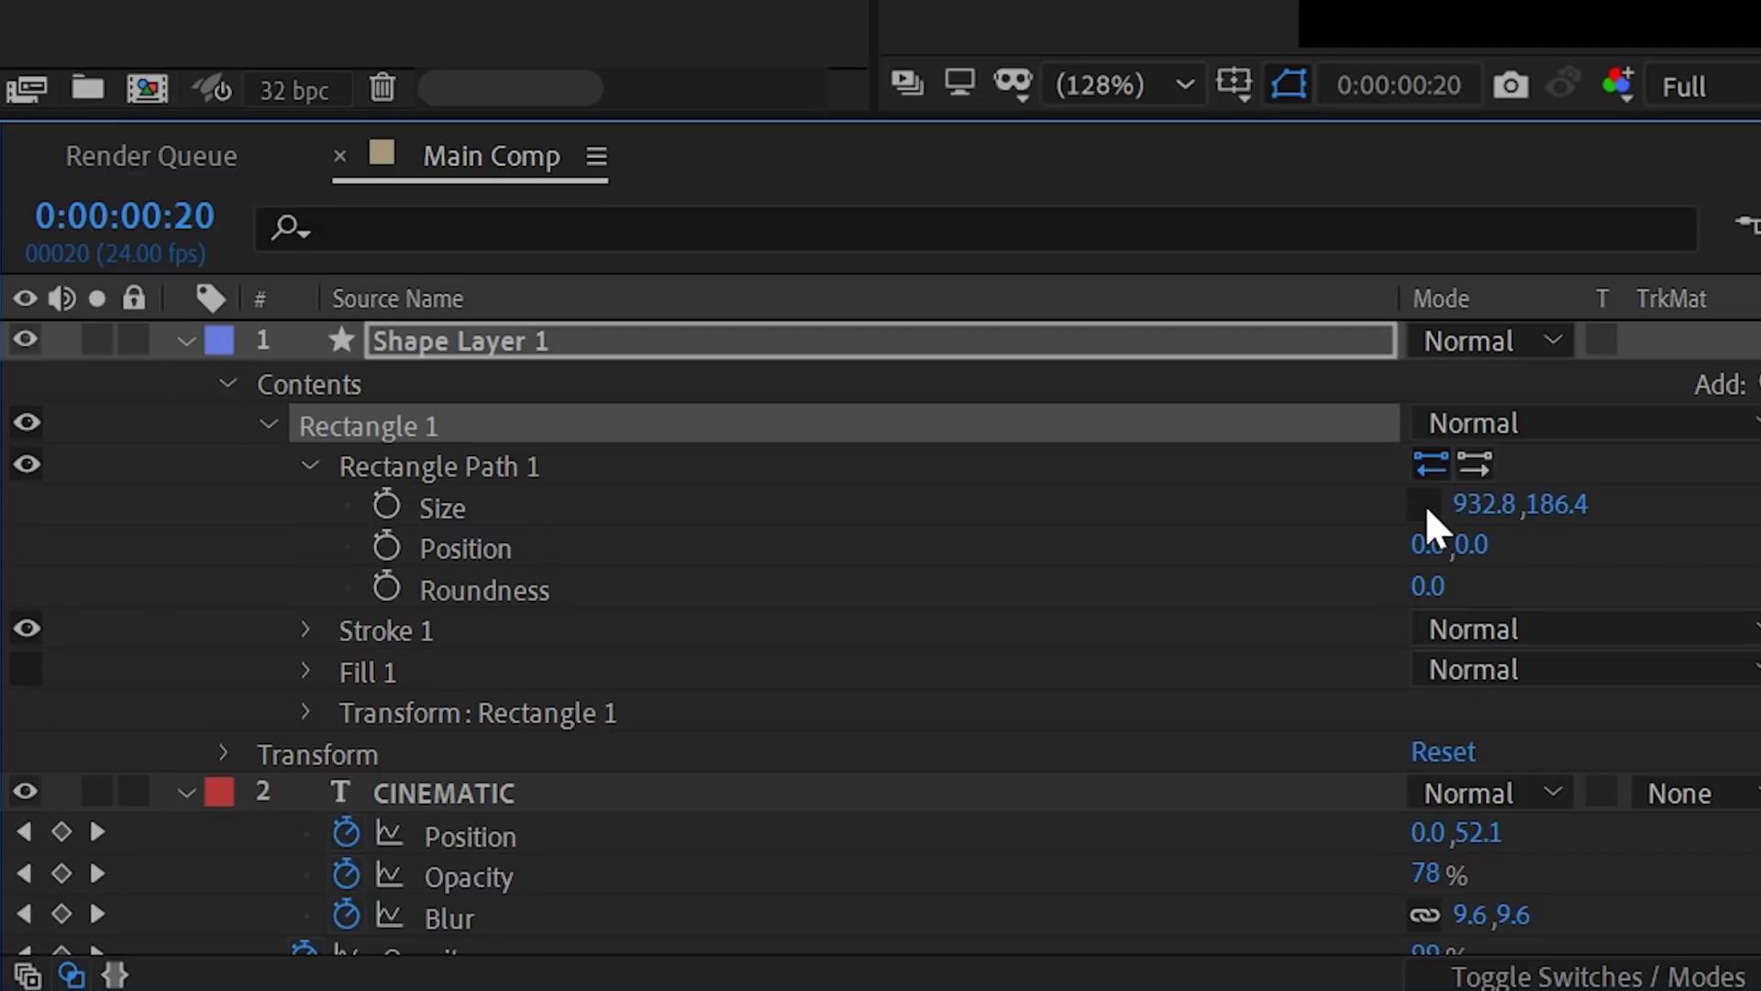
left_click_drag(1578, 520, 1582, 519)
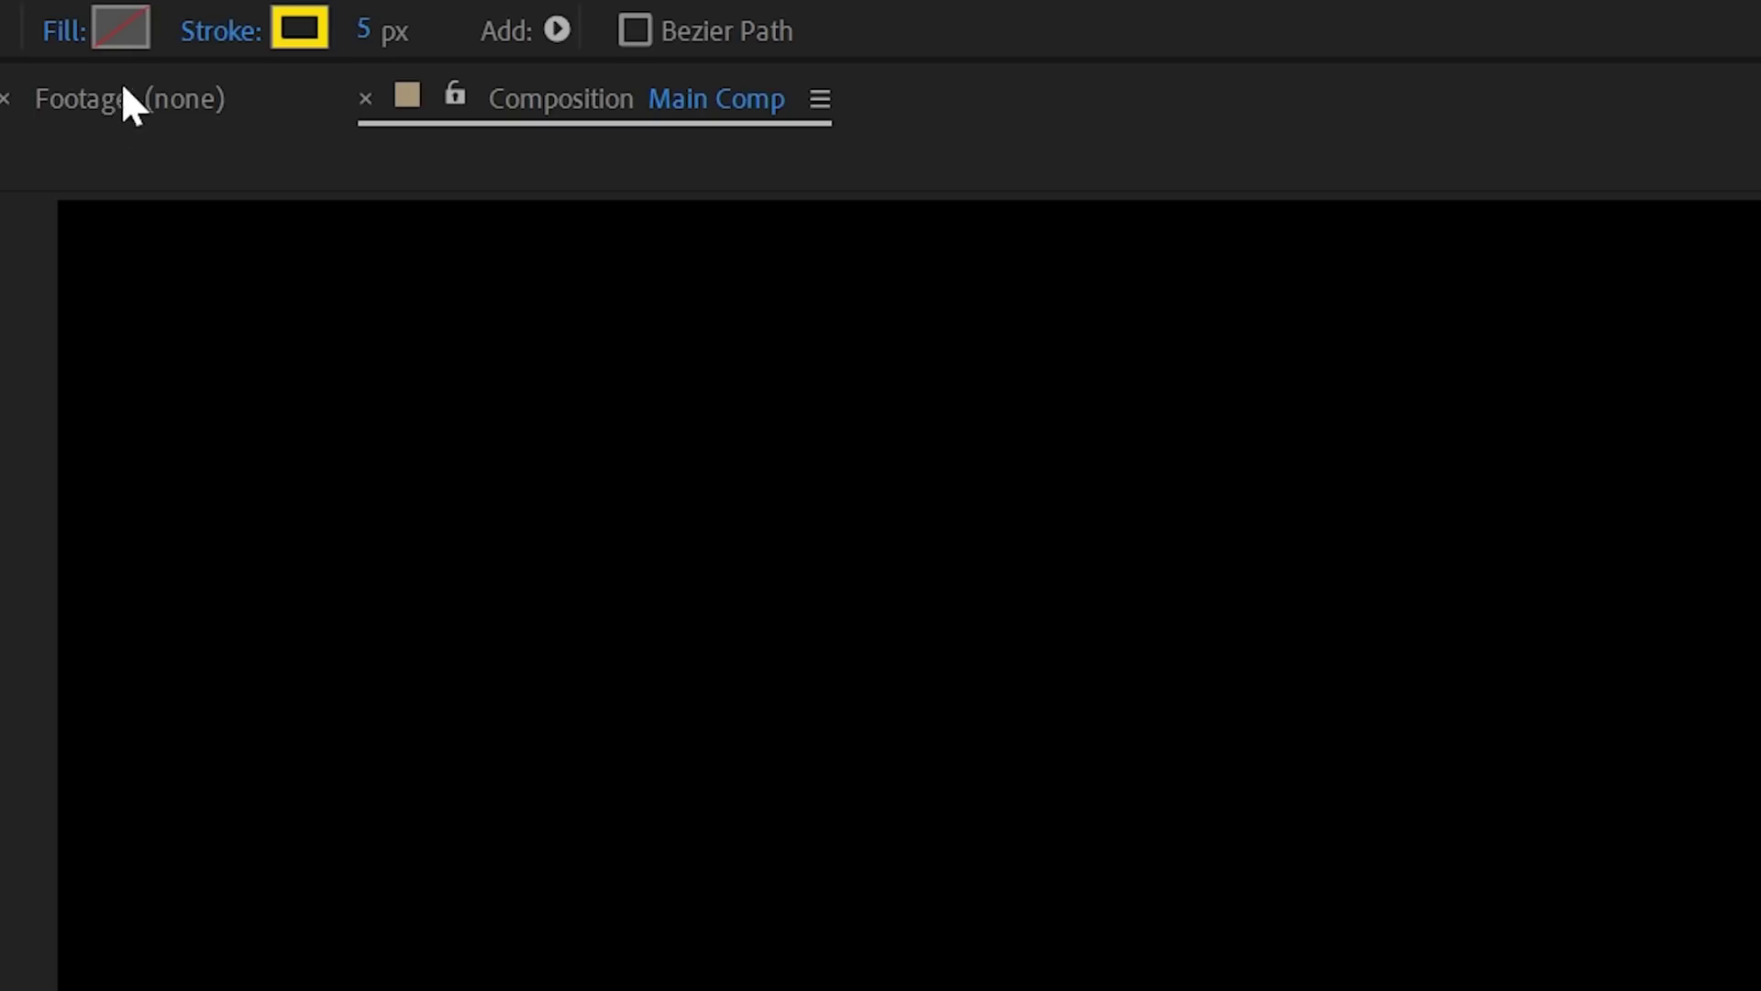
left_click(62, 31)
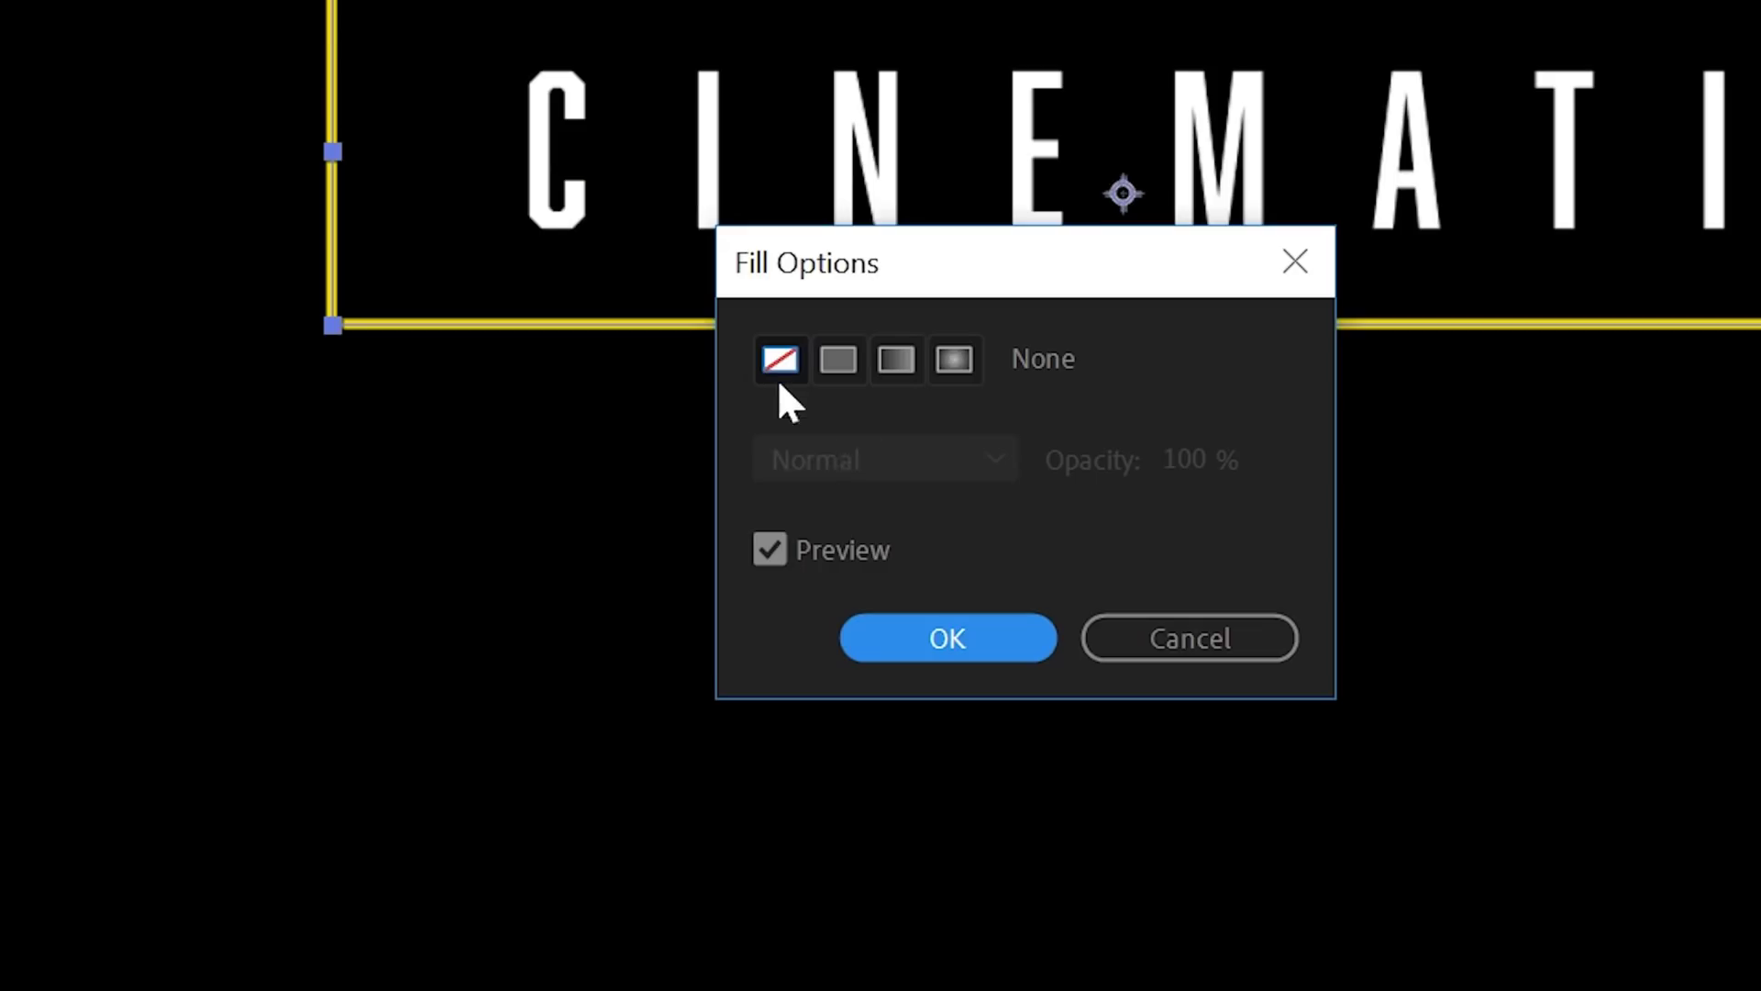
left_click(947, 636)
left_click(312, 31)
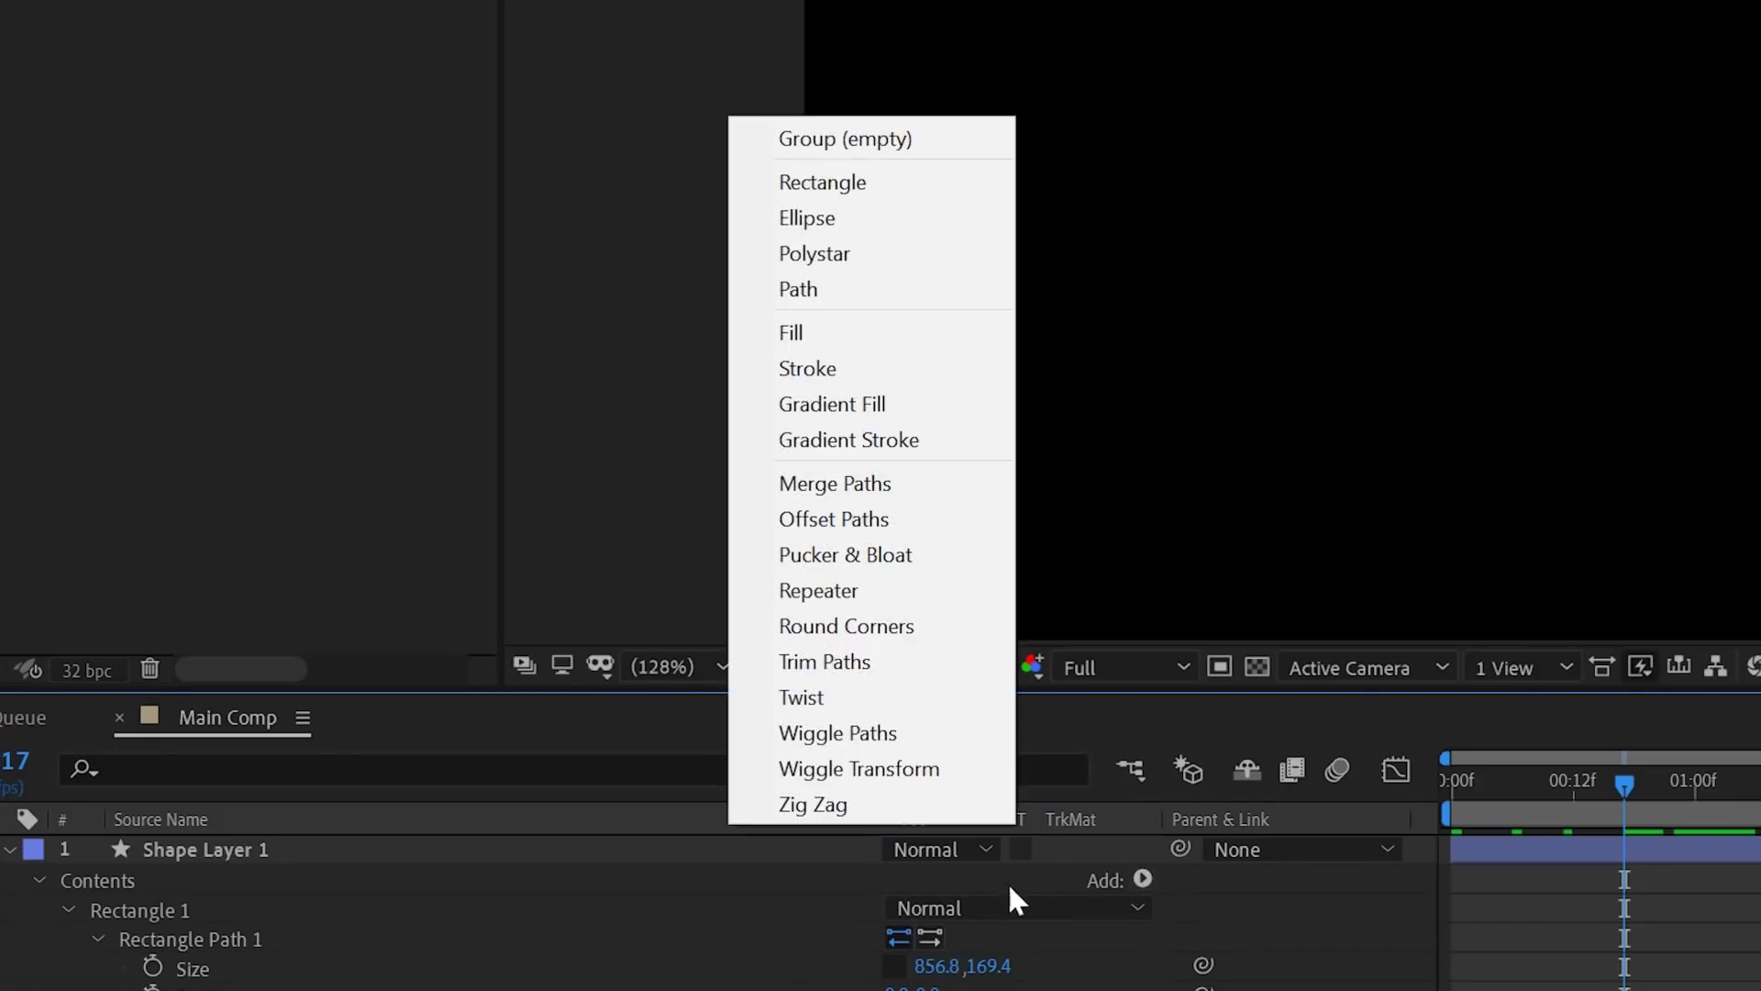
Step: Add Trim Paths and keyframe Start and End at 50% at 0:17
left_click(841, 661)
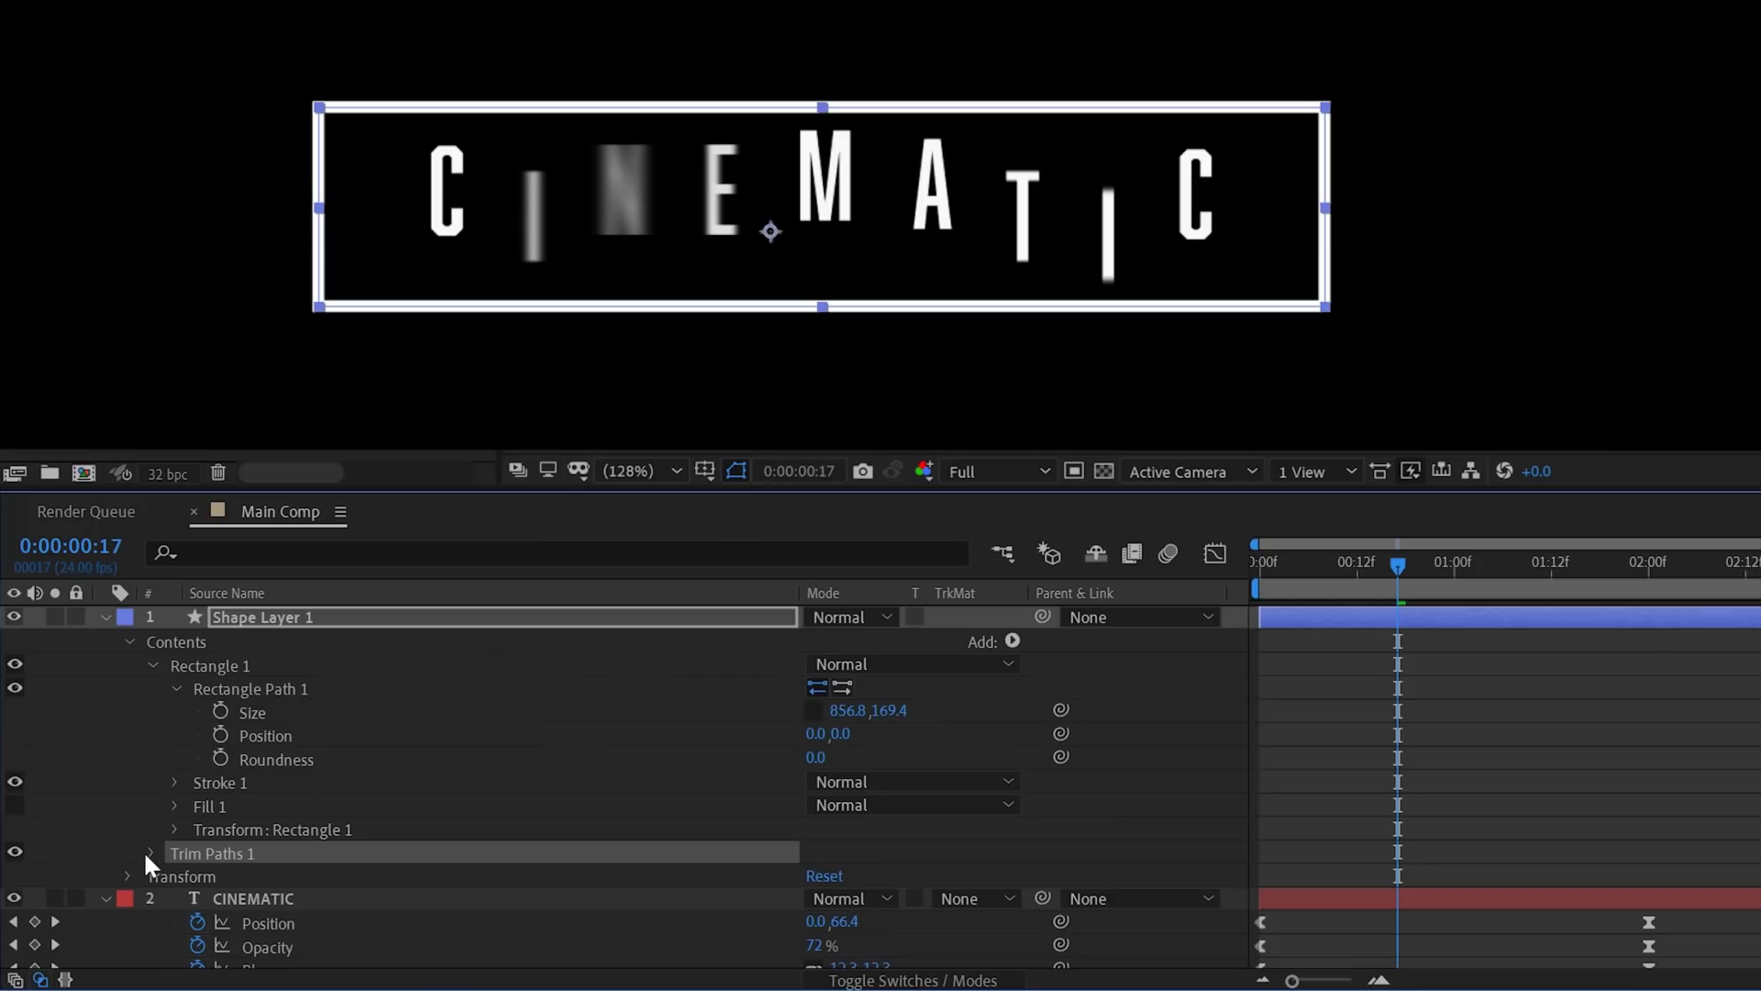
left_click(147, 853)
scroll(772, 800, "down", 1)
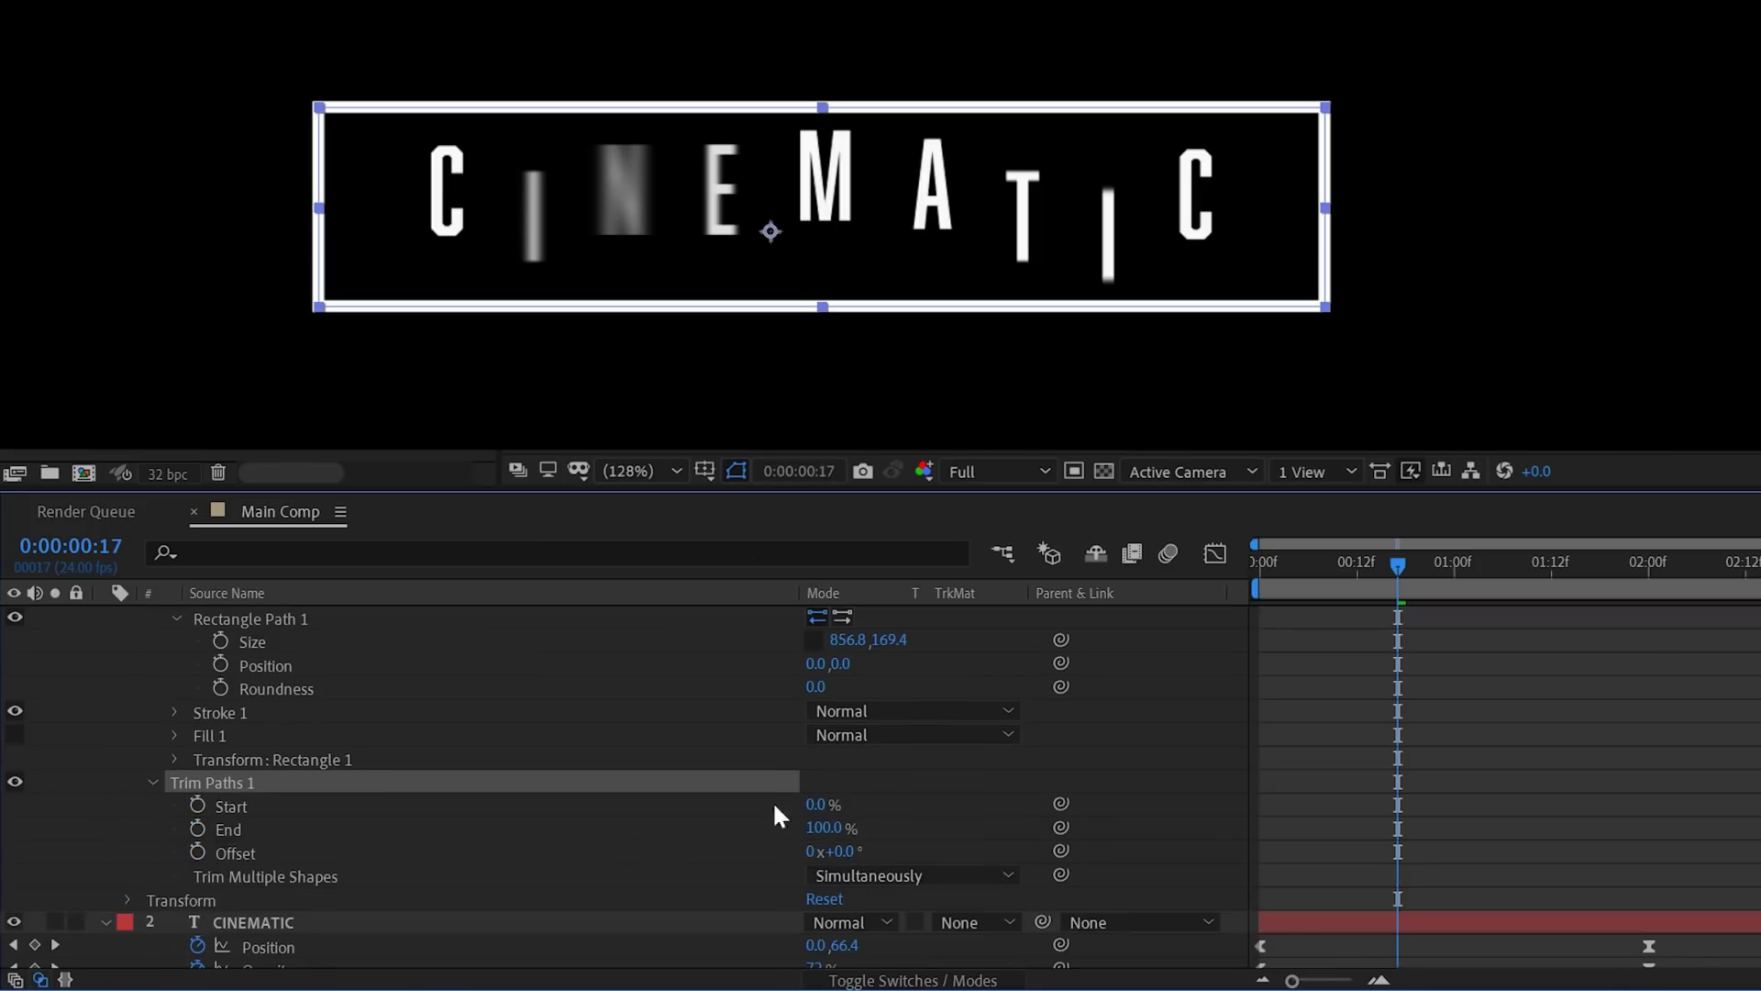
left_click(812, 813)
type("50")
key("Tab")
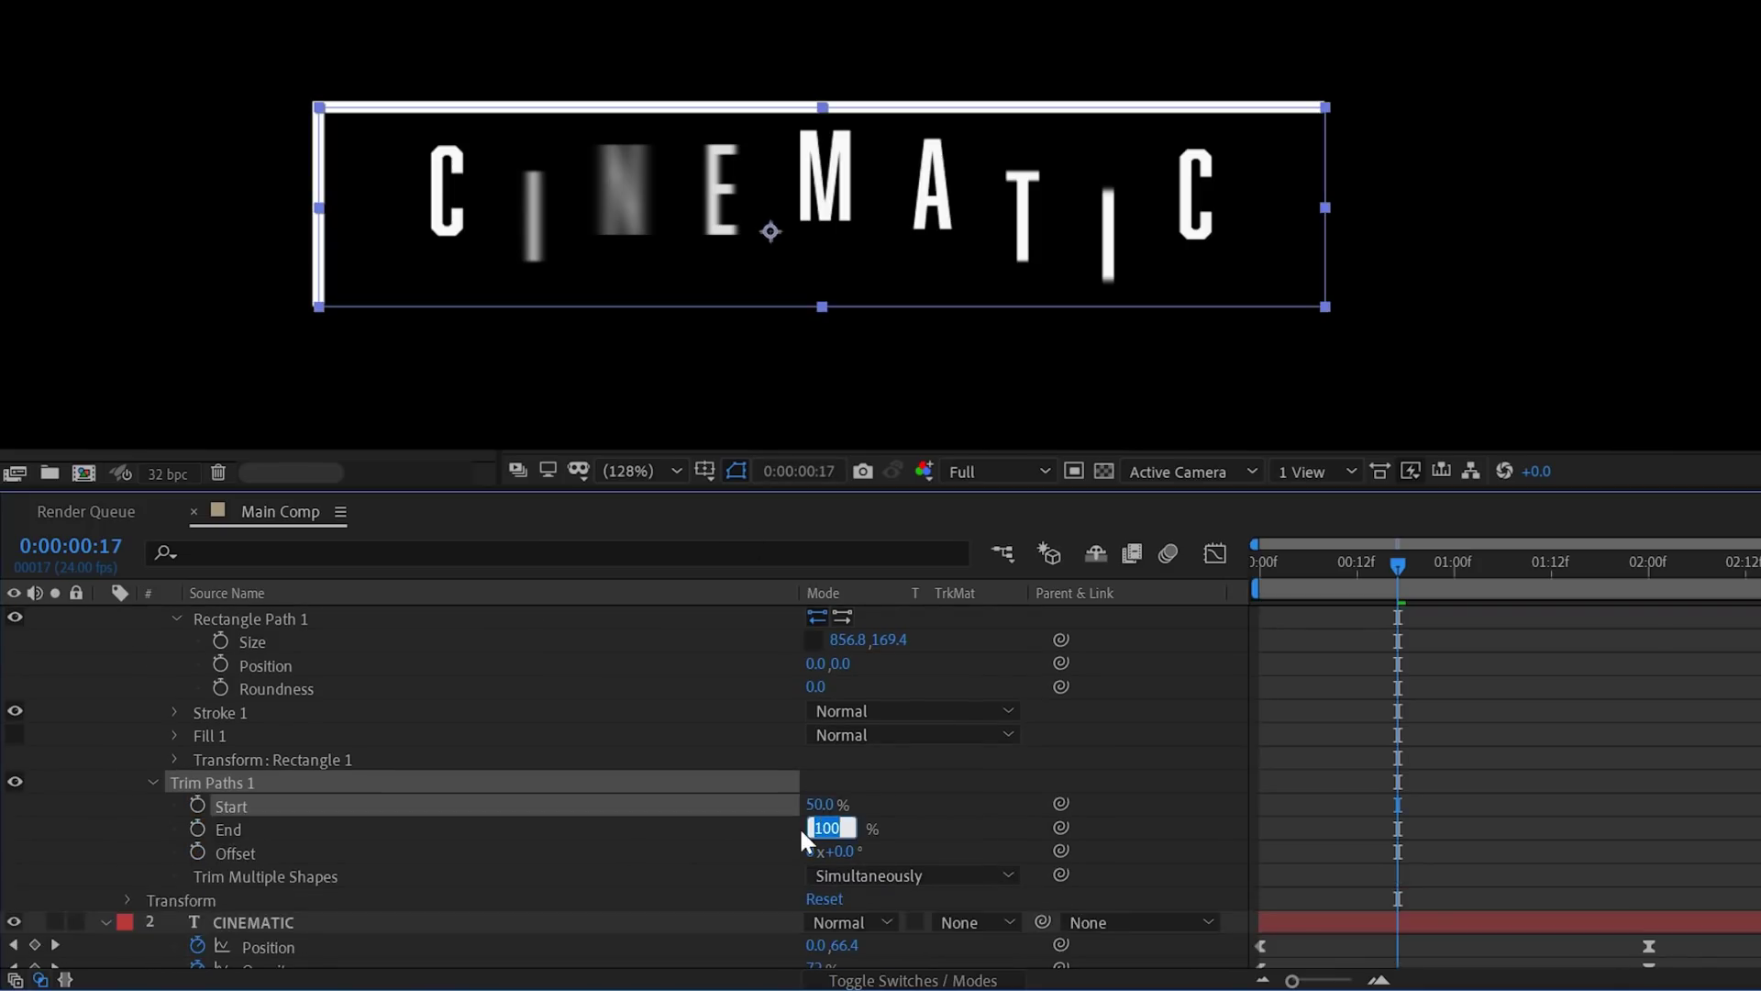
type("50")
left_click(796, 826)
left_click(197, 828)
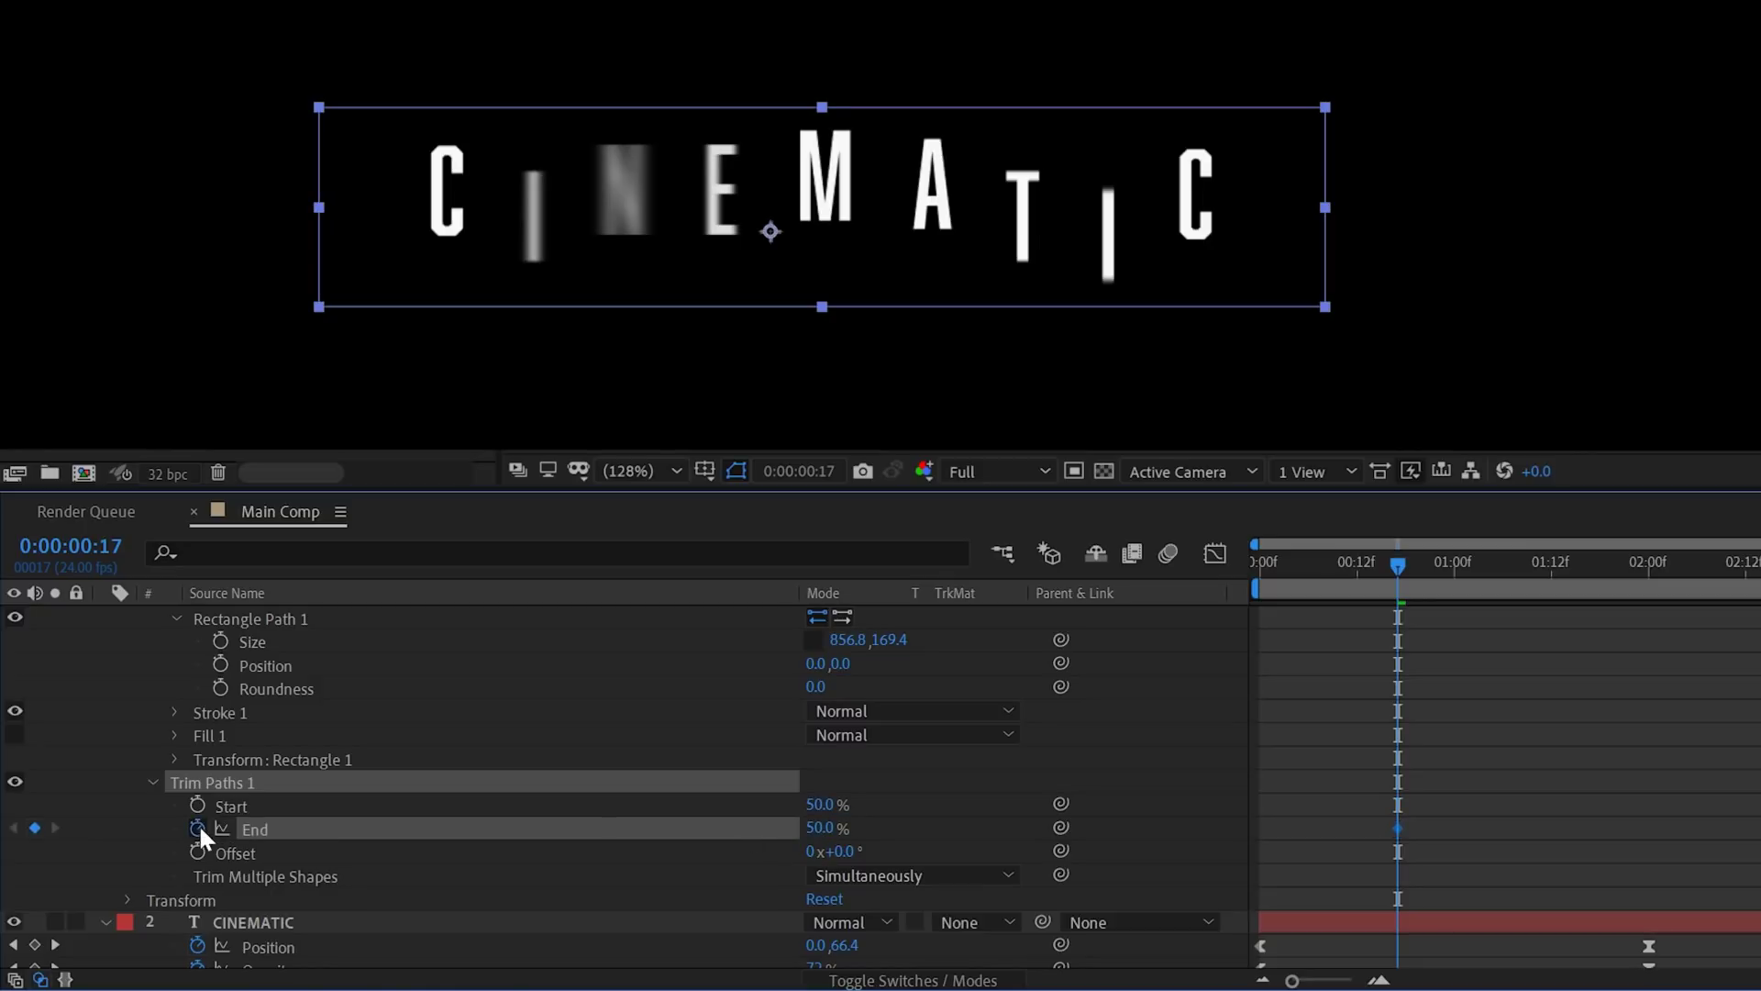
left_click(197, 804)
Step: At 2:00, set Trim Paths Start to 0% and End to 100%, then preview
left_click_drag(1400, 574, 1649, 563)
type("0")
left_click(821, 828)
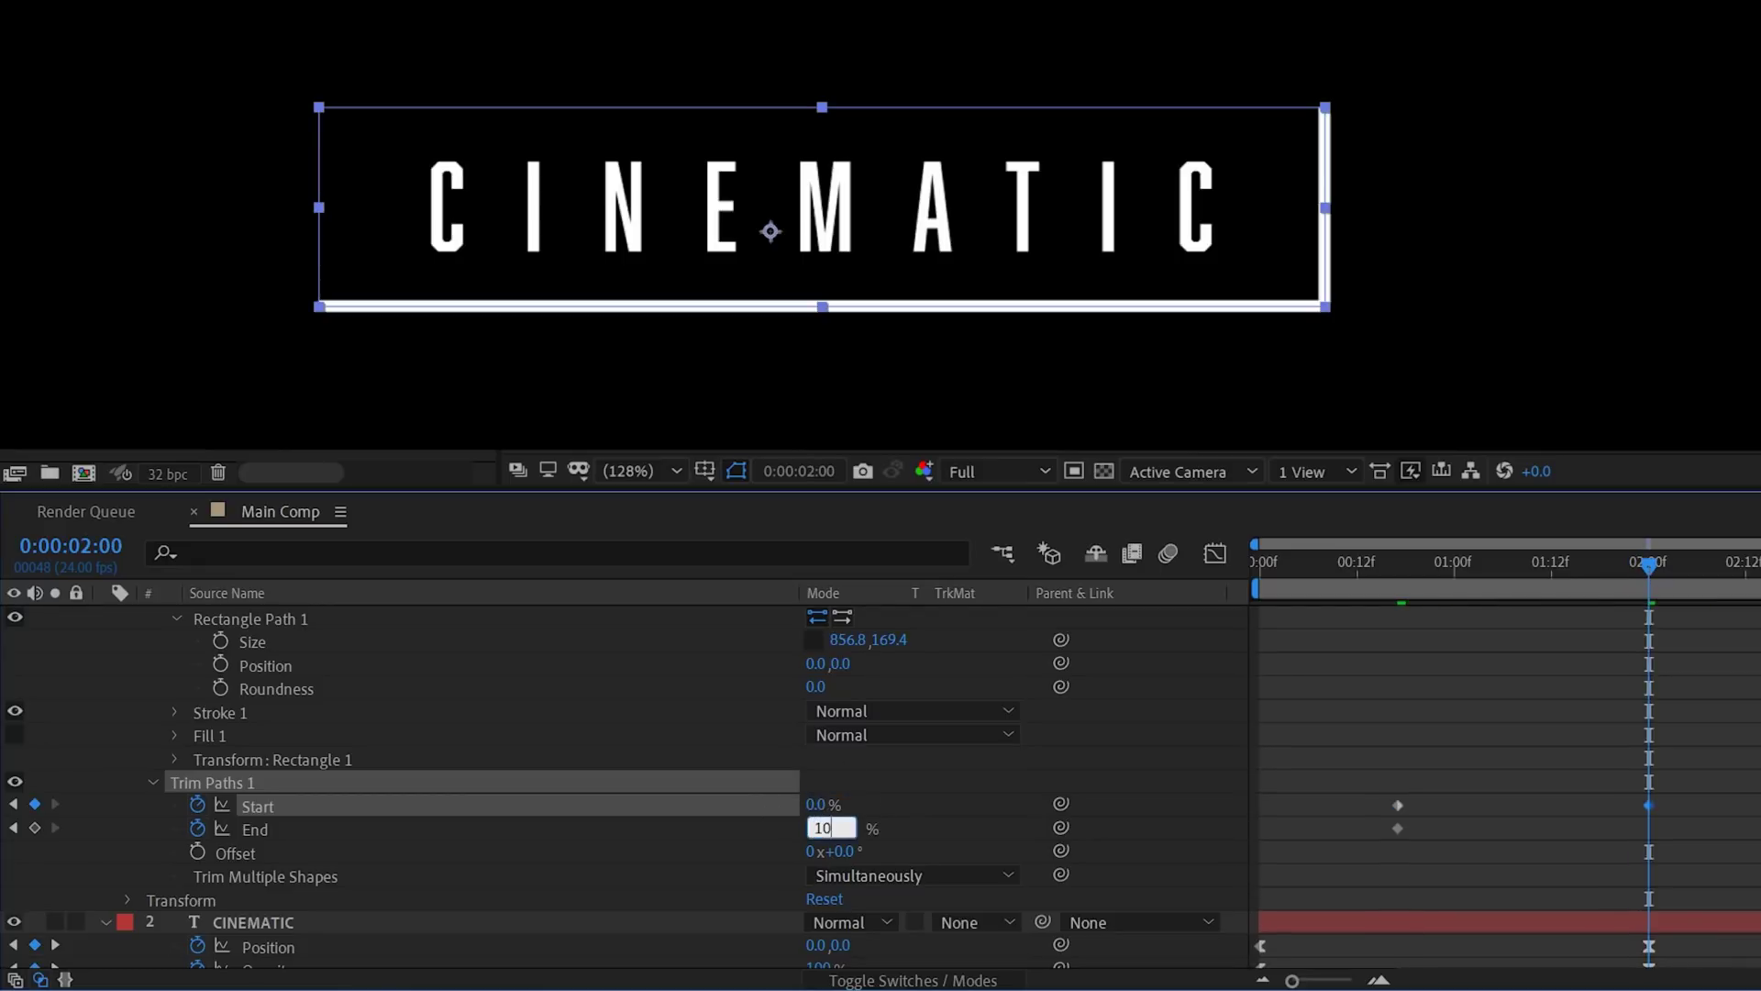
type("100")
key("Return")
mouse_move(1565, 563)
left_mouse_down()
mouse_move(1391, 582)
mouse_move(1545, 608)
left_mouse_up()
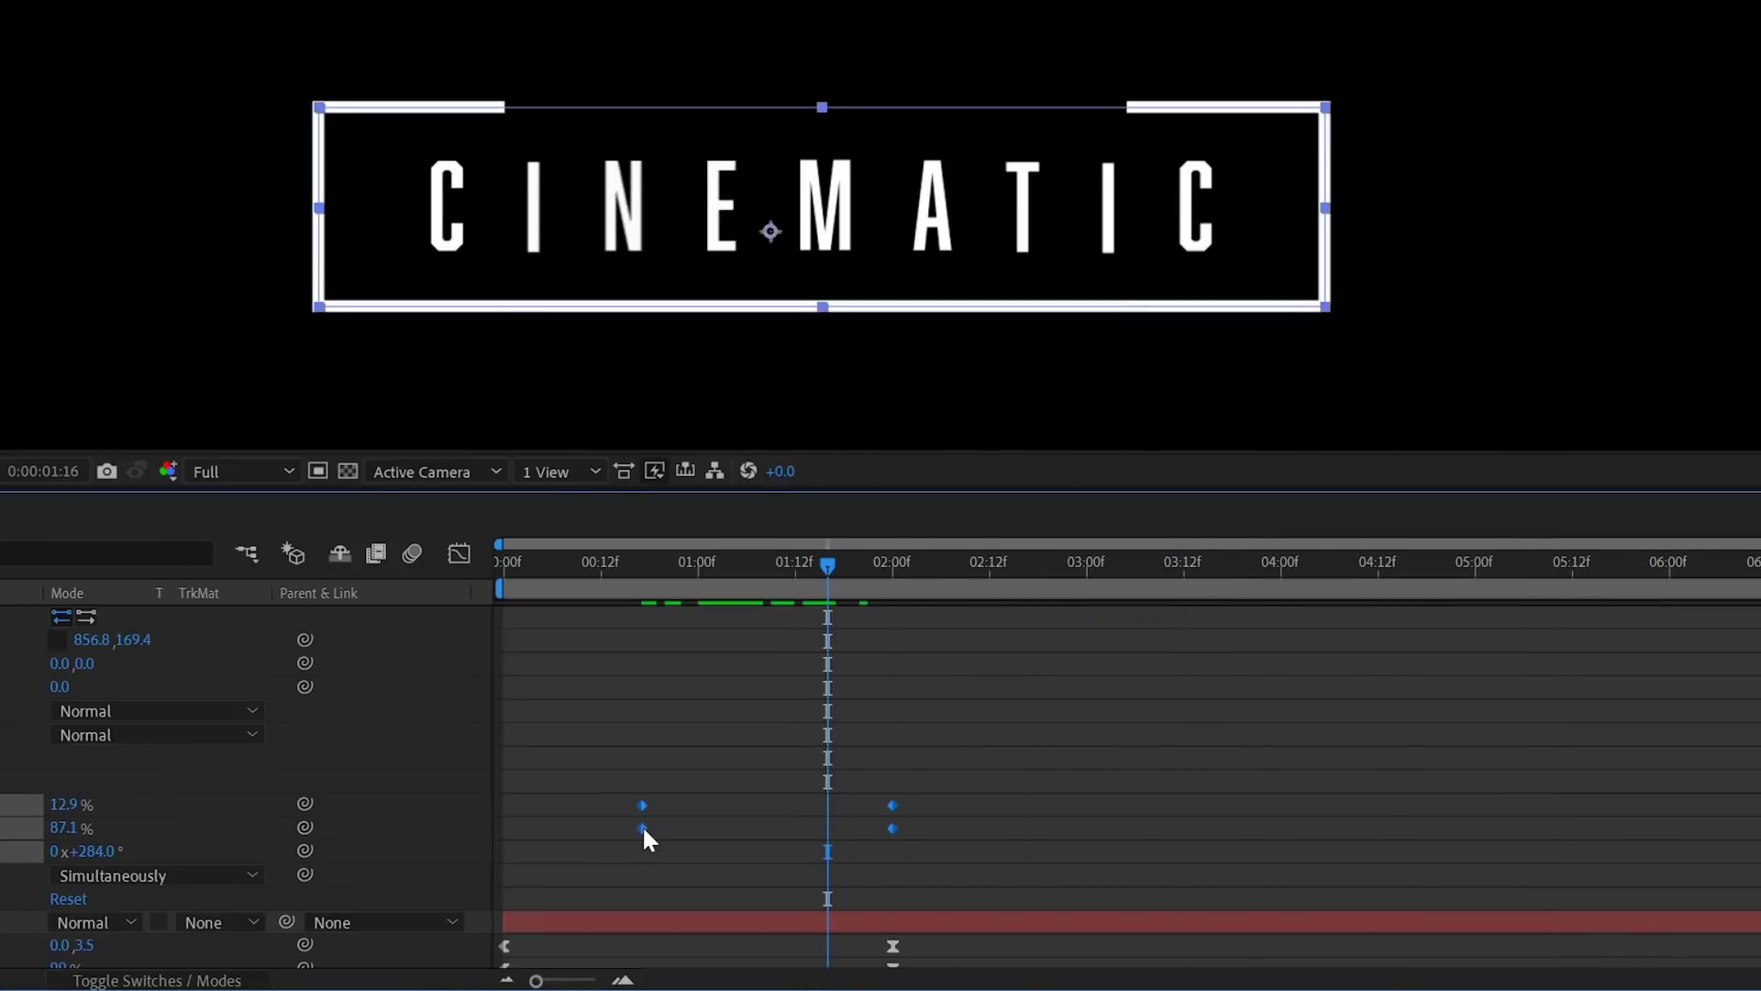
Step: Easy Ease the four trim keyframes and raise their influence in the speed graph
right_click(642, 825)
mouse_move(807, 806)
left_click(954, 644)
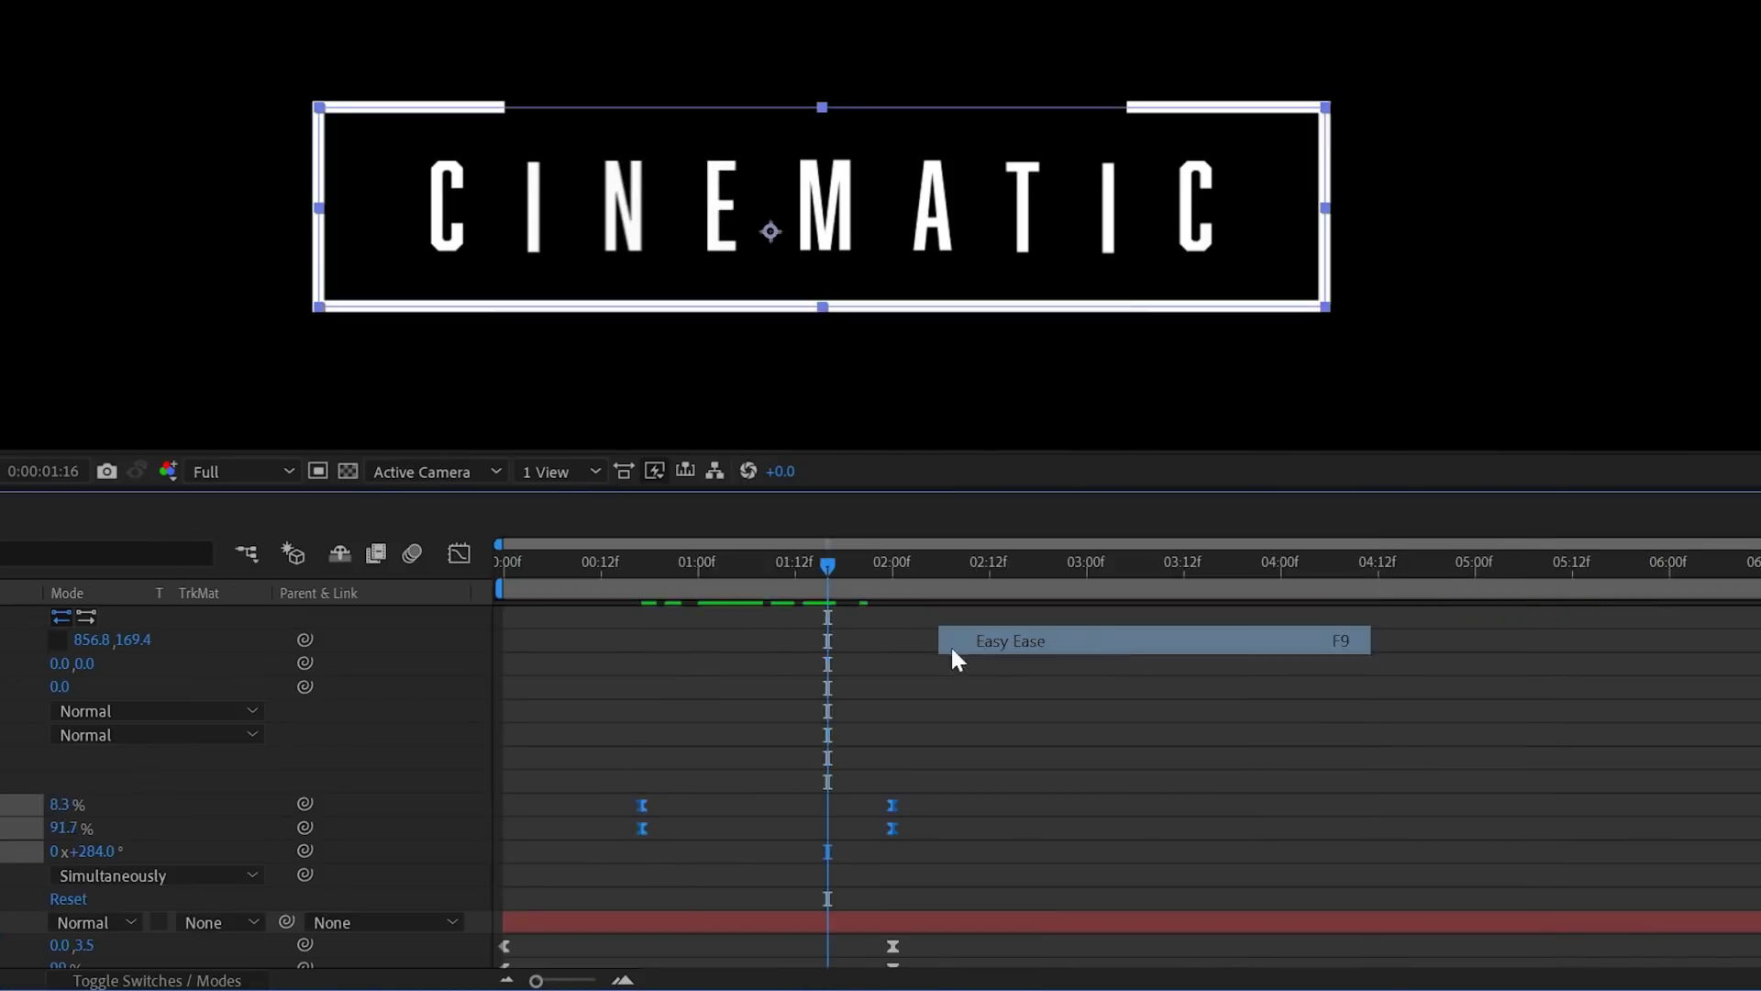
key("shift+F3")
left_click_drag(687, 770, 708, 769)
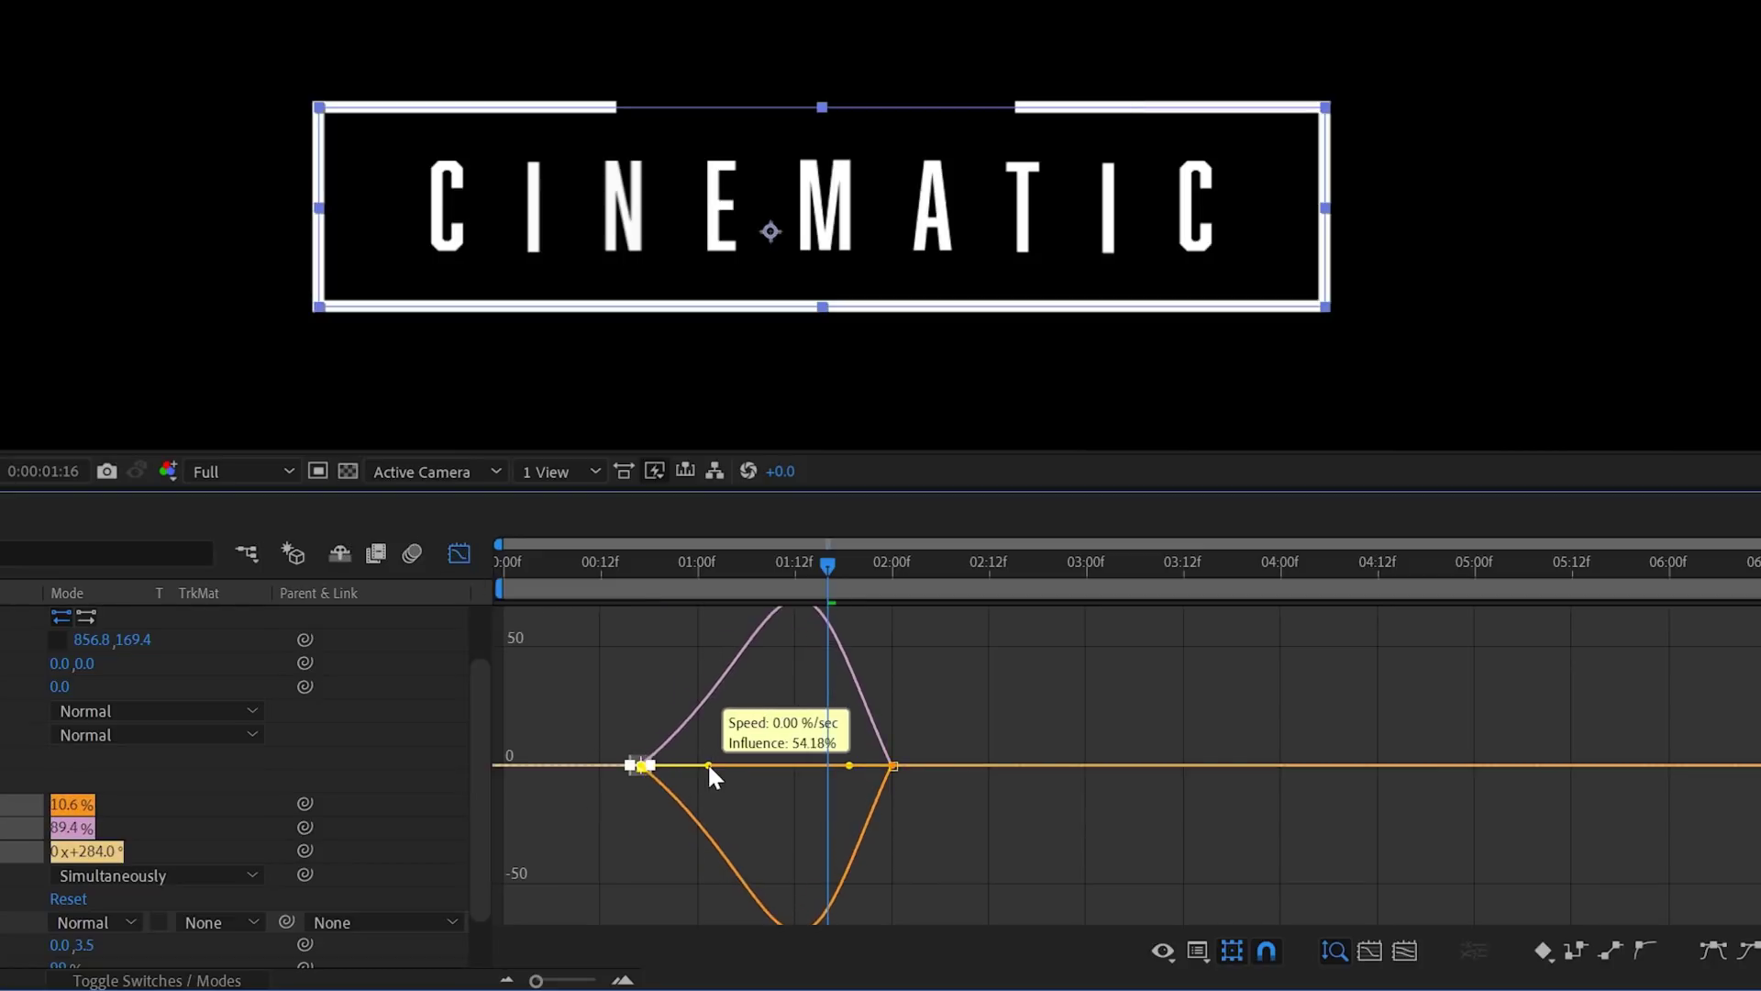
left_click_drag(806, 740, 823, 772)
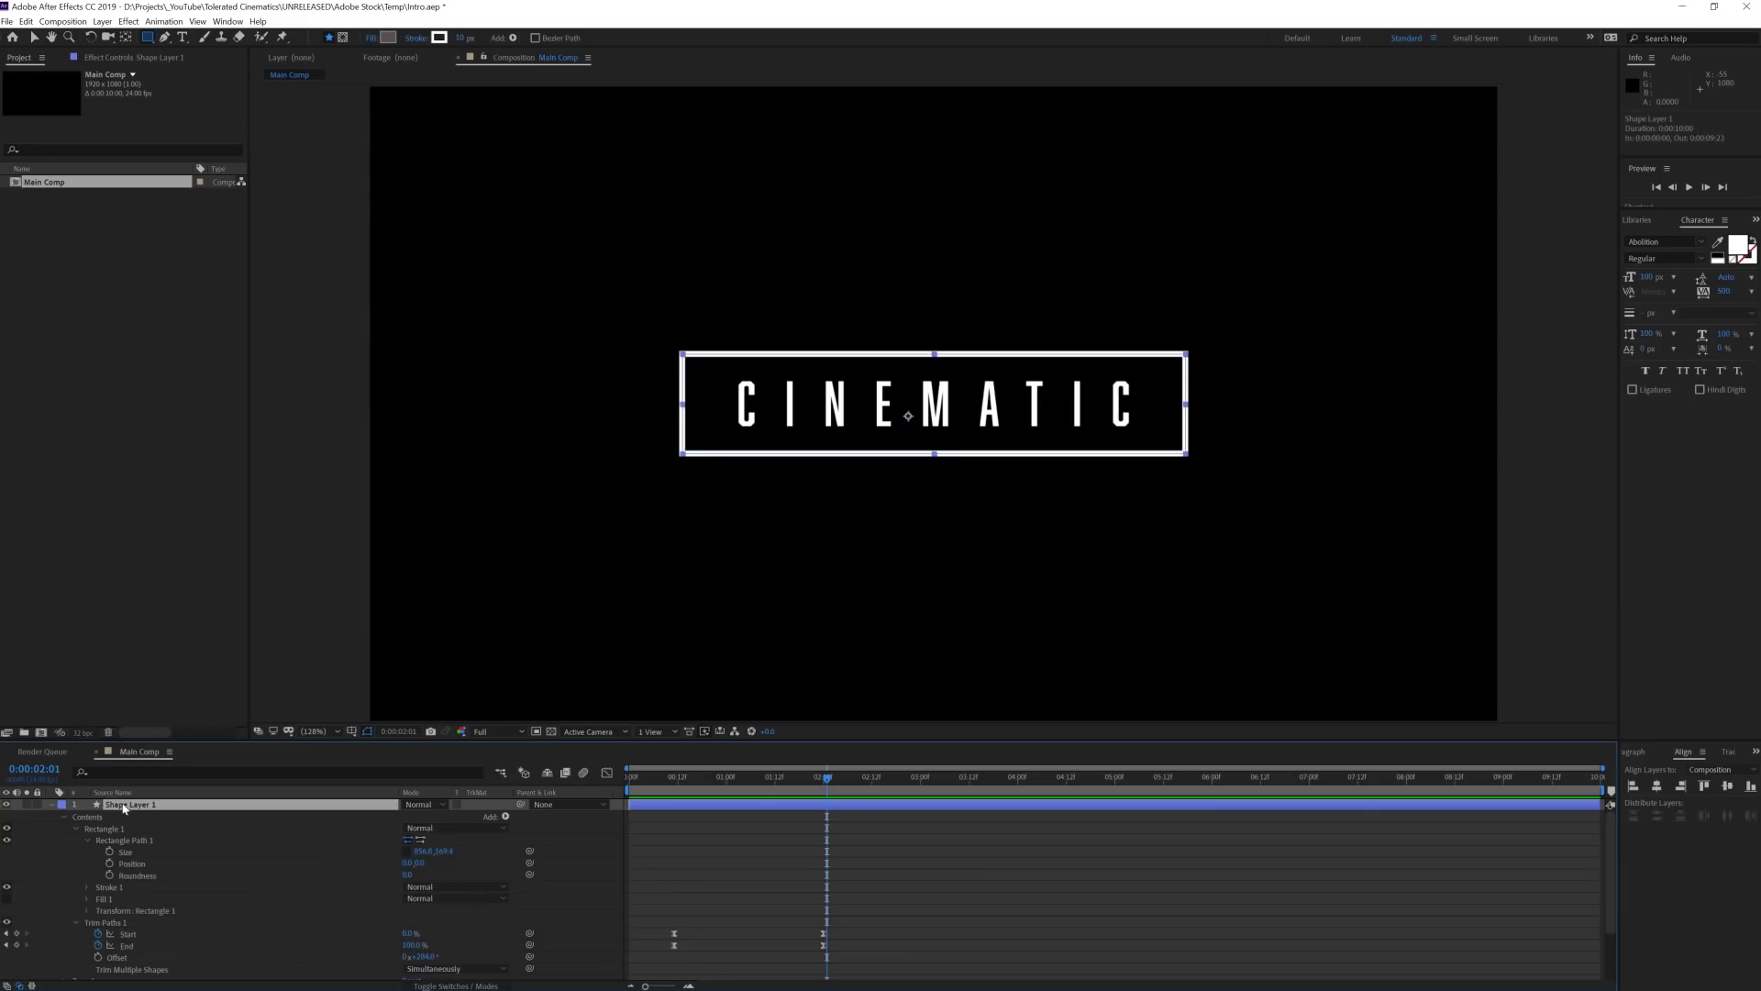
Step: Duplicate the border as linked Shape Layer 2 with a yellow stroke, then create the intro region
left_click(26, 21)
left_click(78, 115)
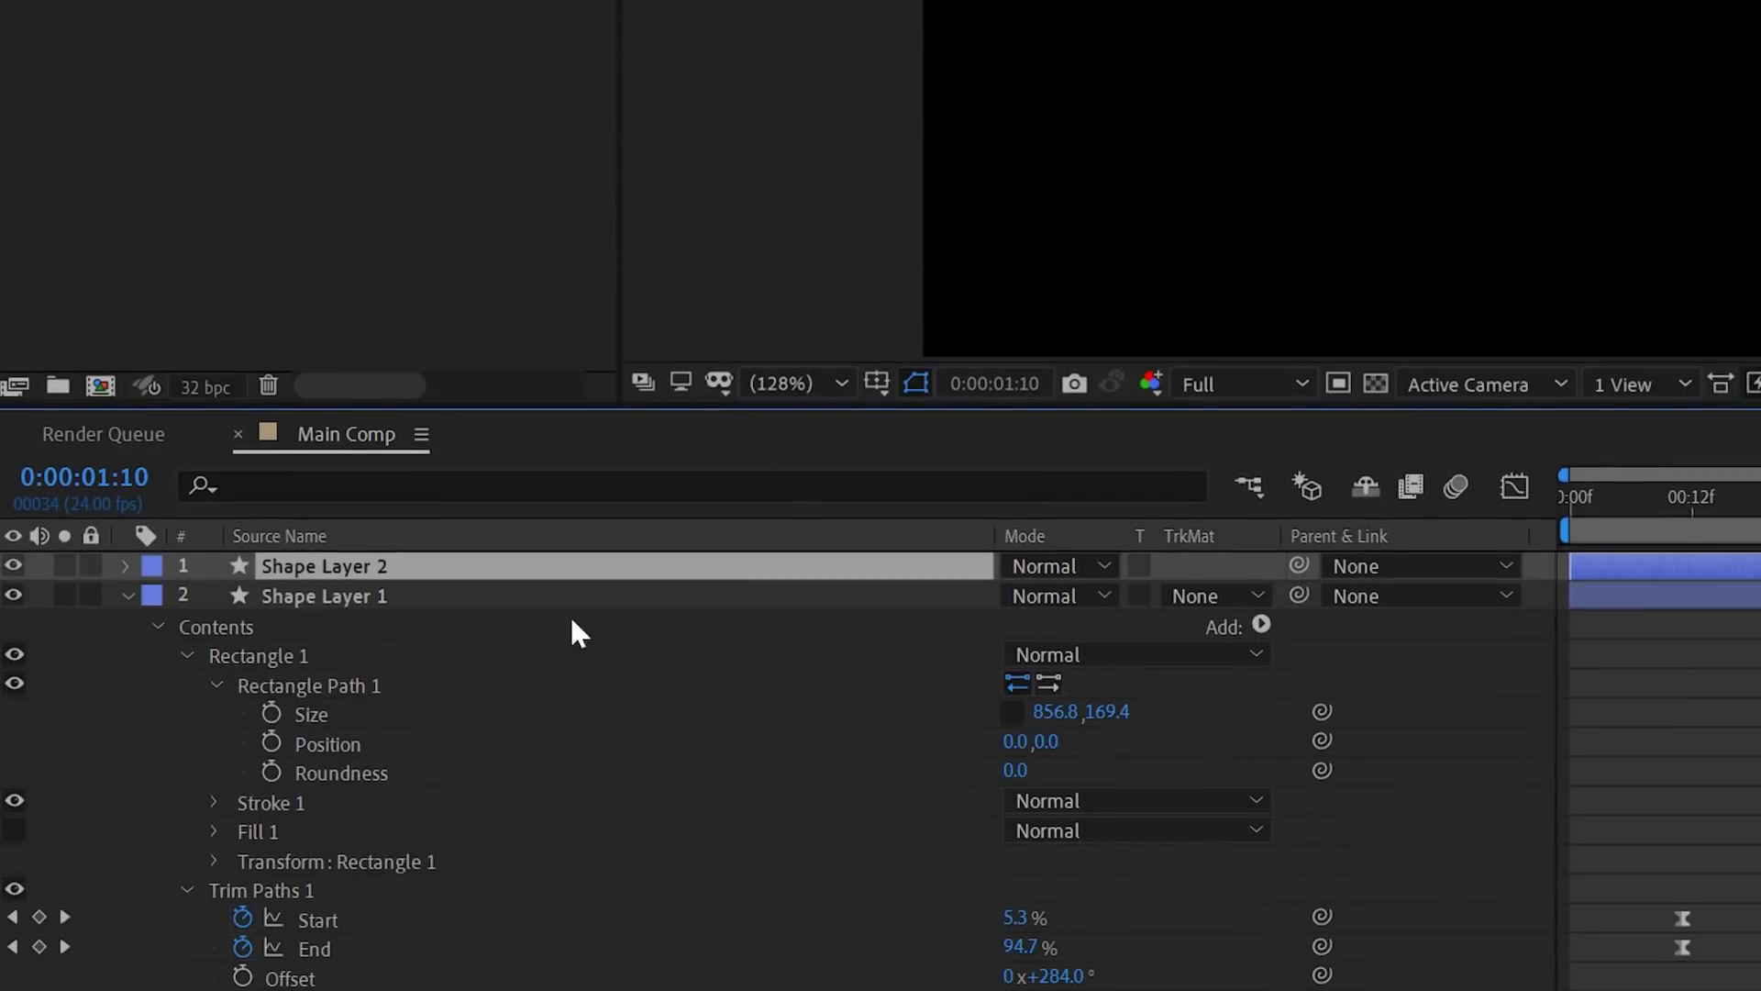
left_click(403, 596)
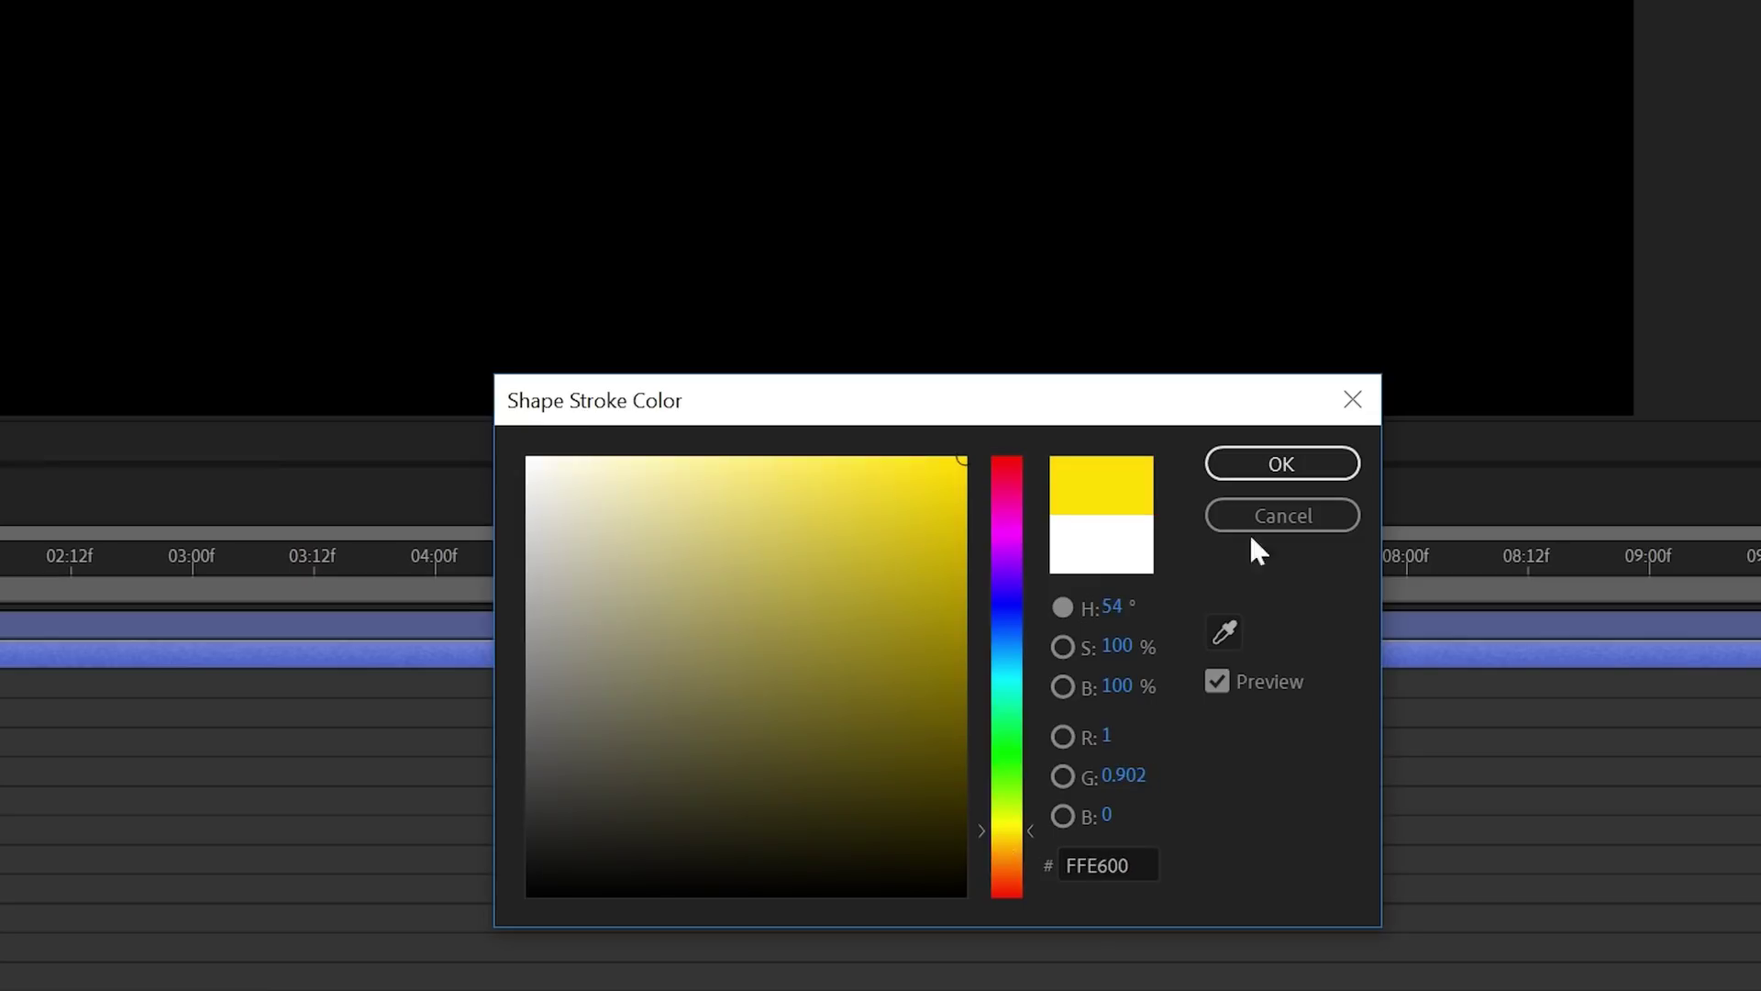
left_click(1281, 463)
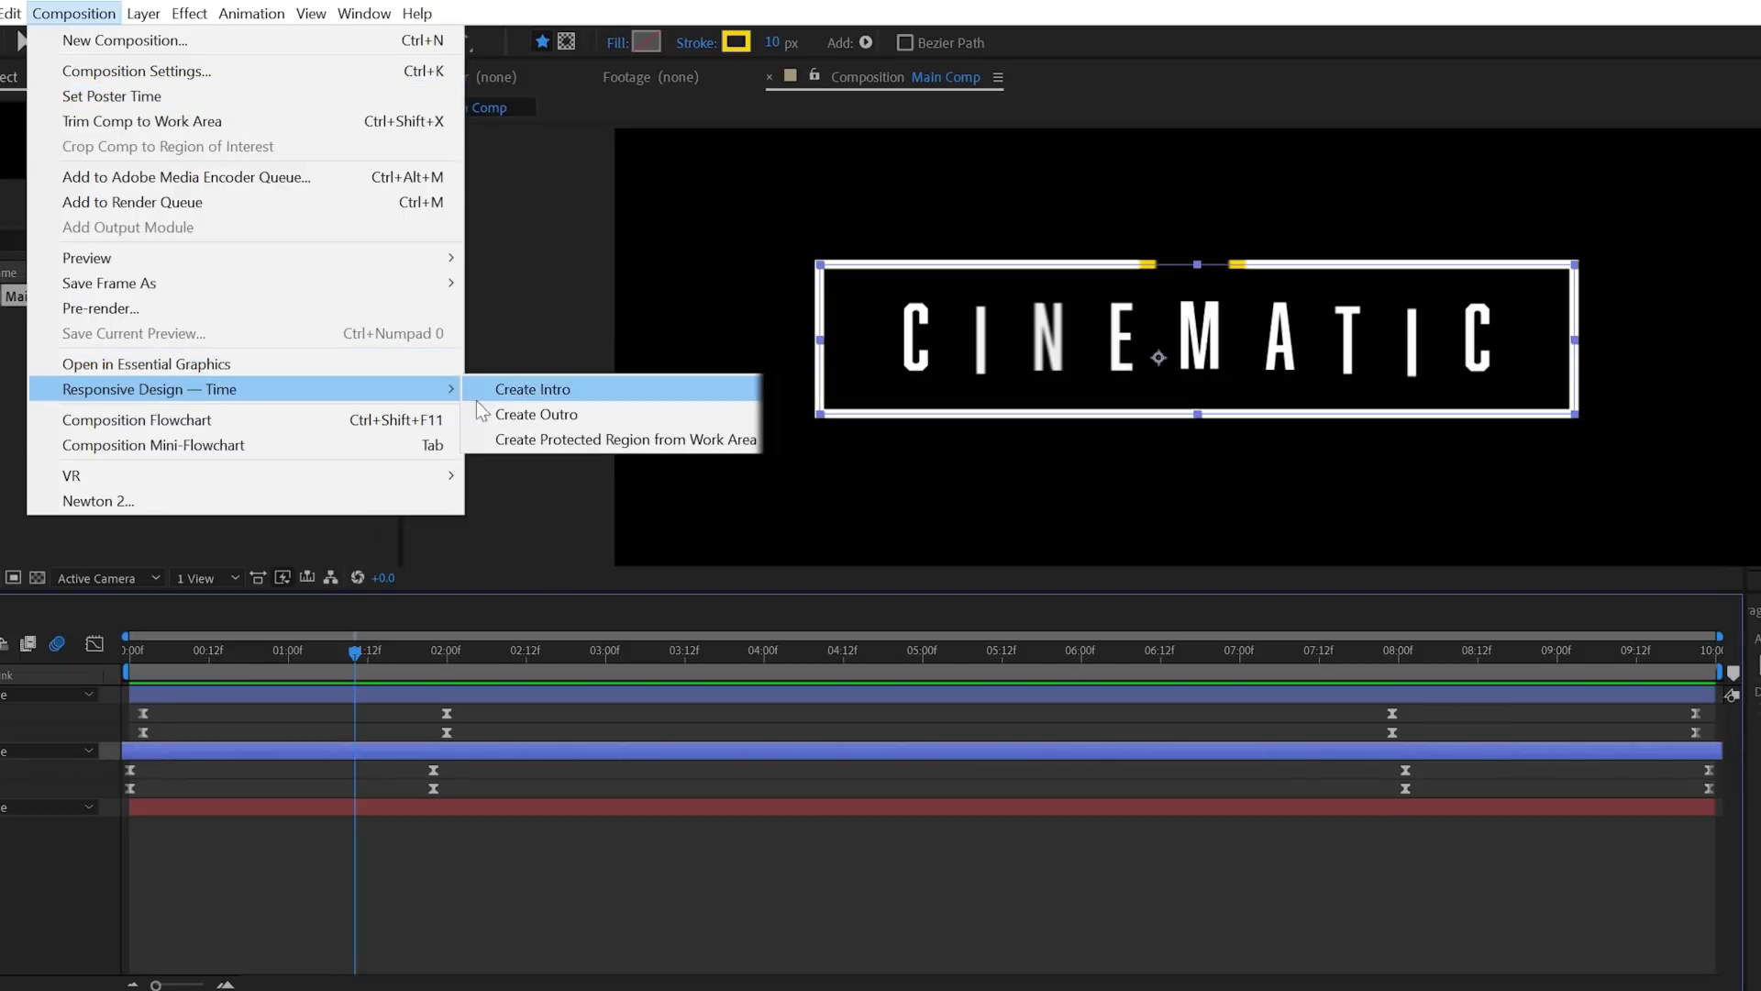
left_click(514, 389)
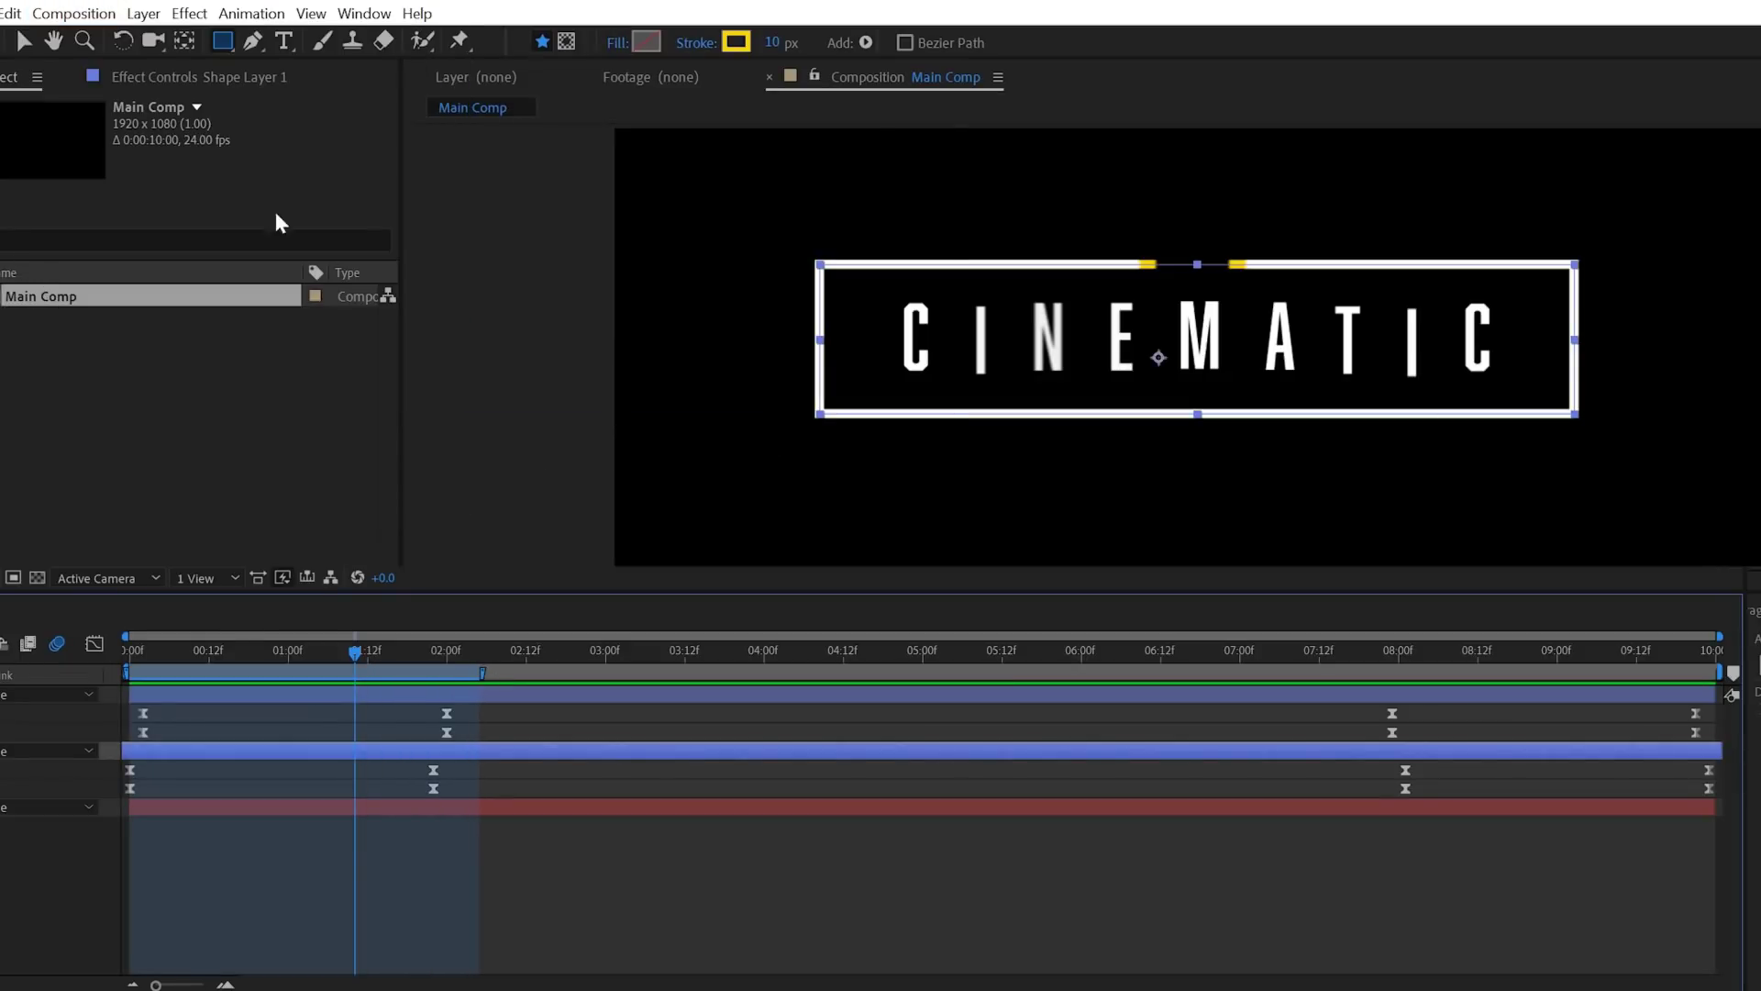
Step: Create the outro region starting about 07:20, then check the title at 08:00 and the intro
left_click(73, 13)
mouse_move(314, 385)
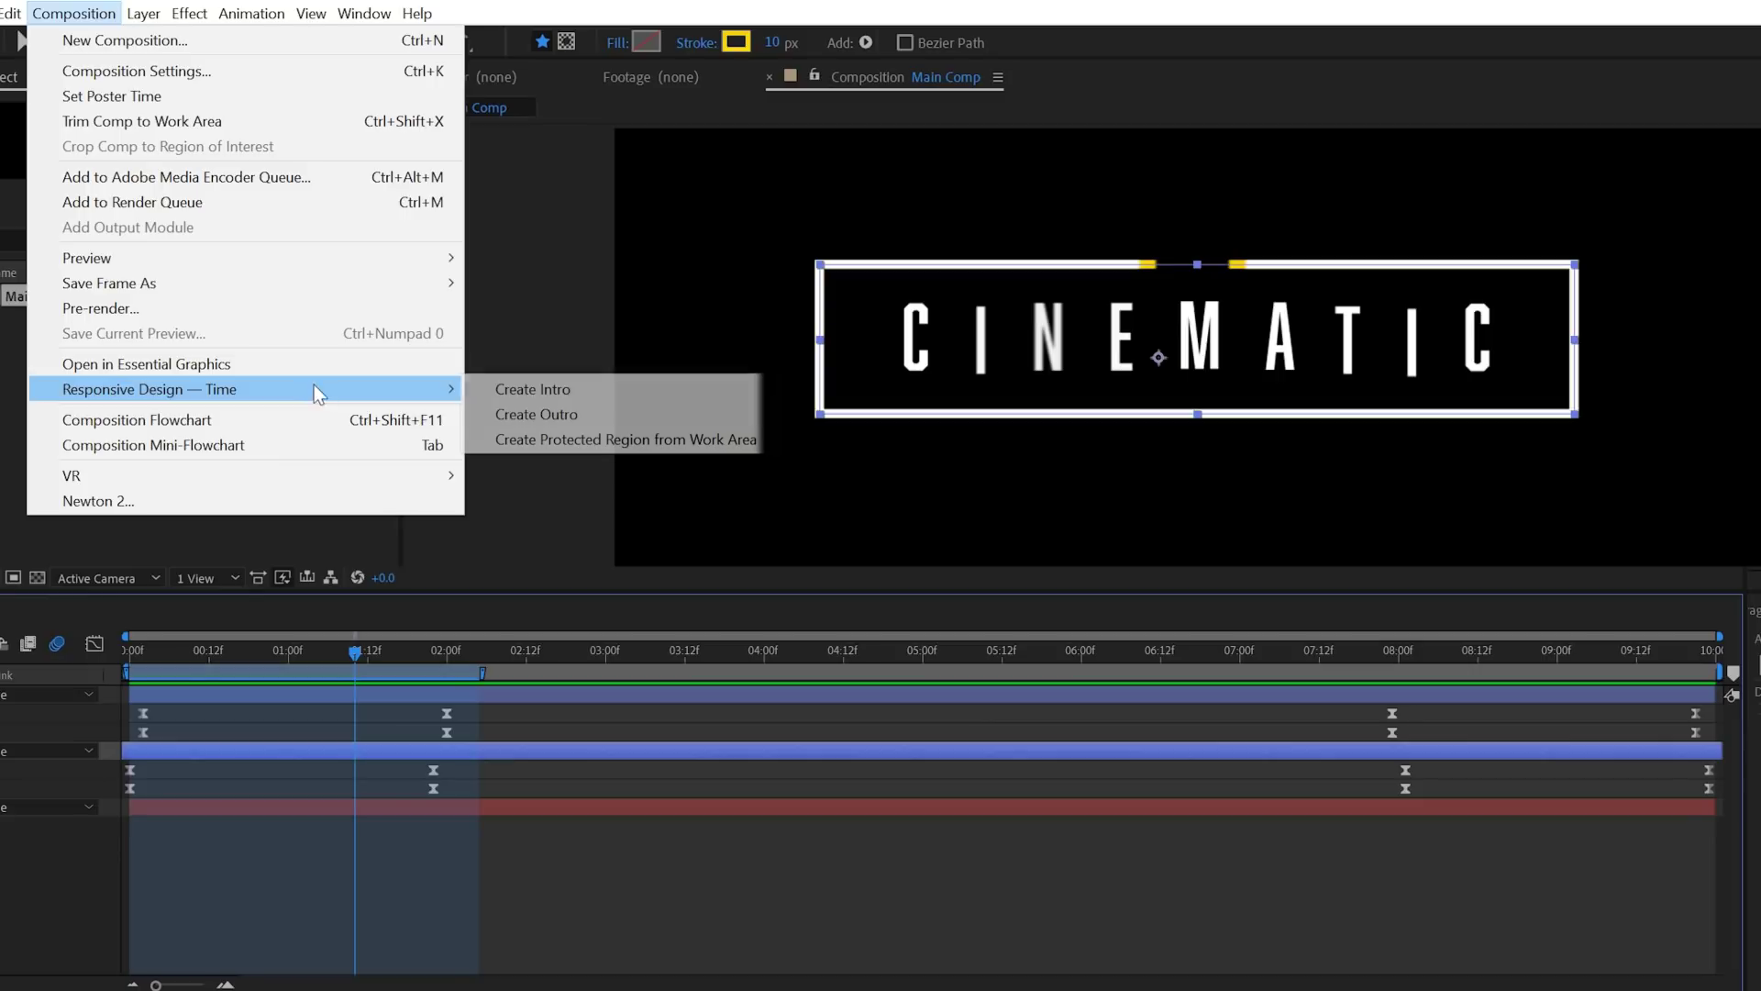
left_click(572, 410)
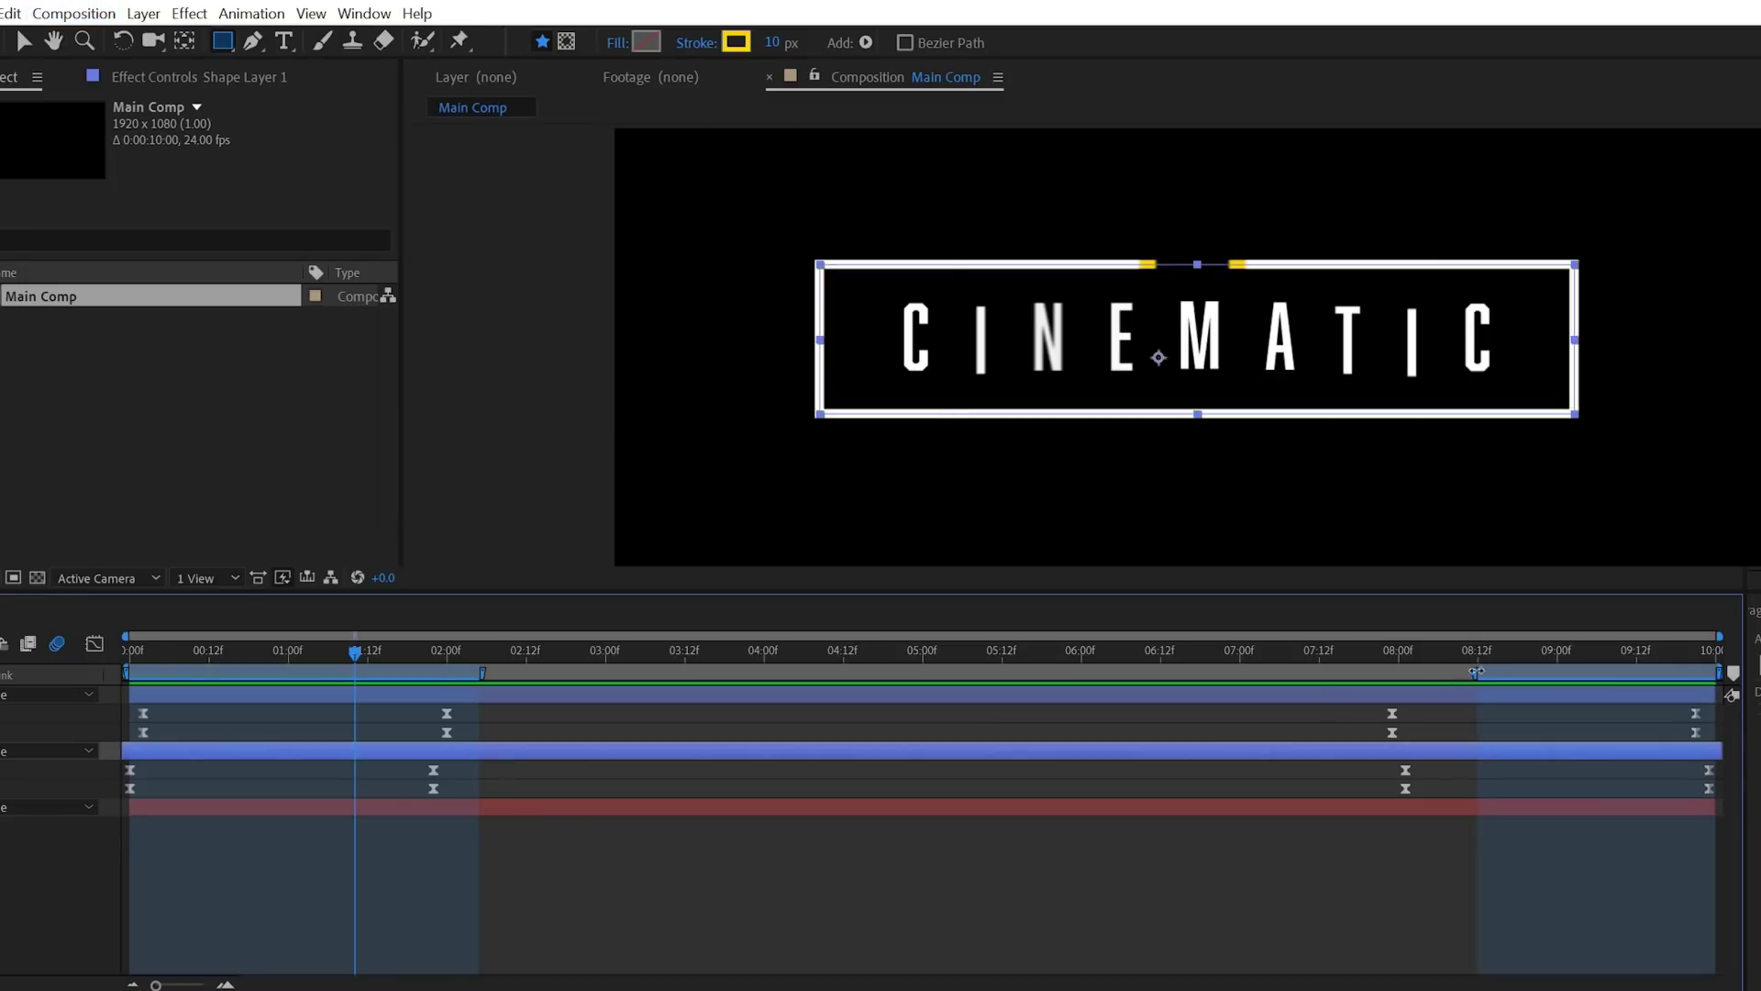
left_click_drag(1476, 673, 1370, 673)
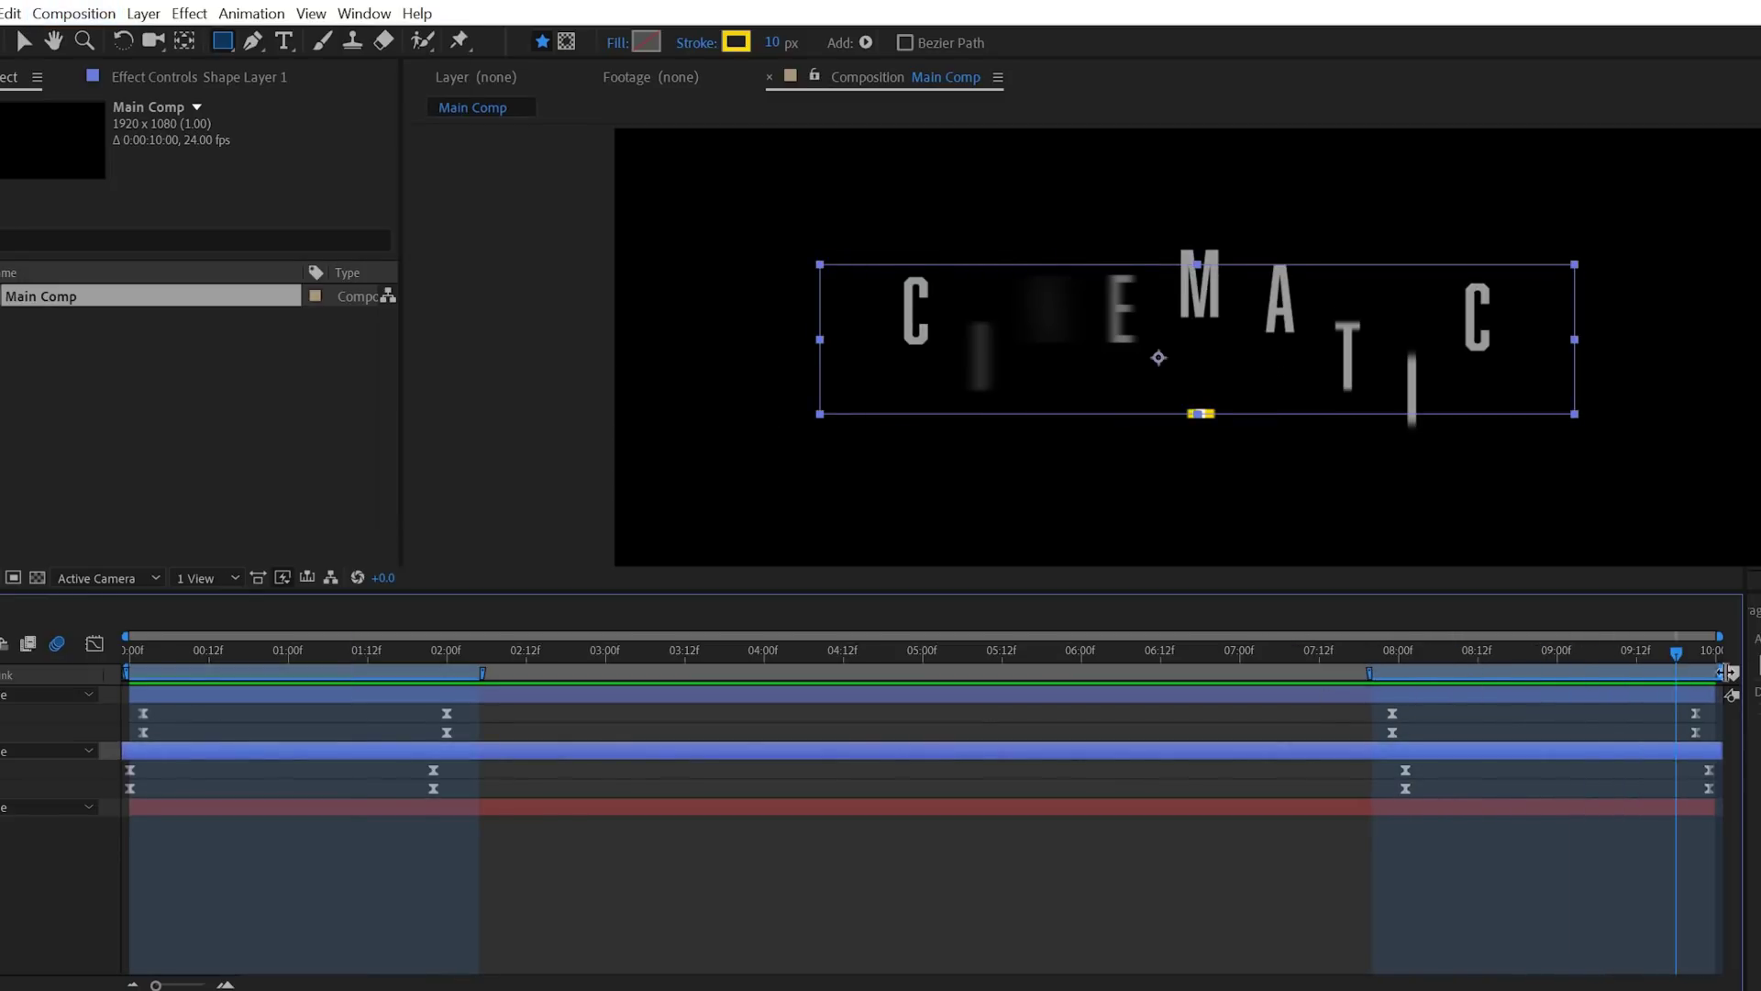
left_click(1401, 654)
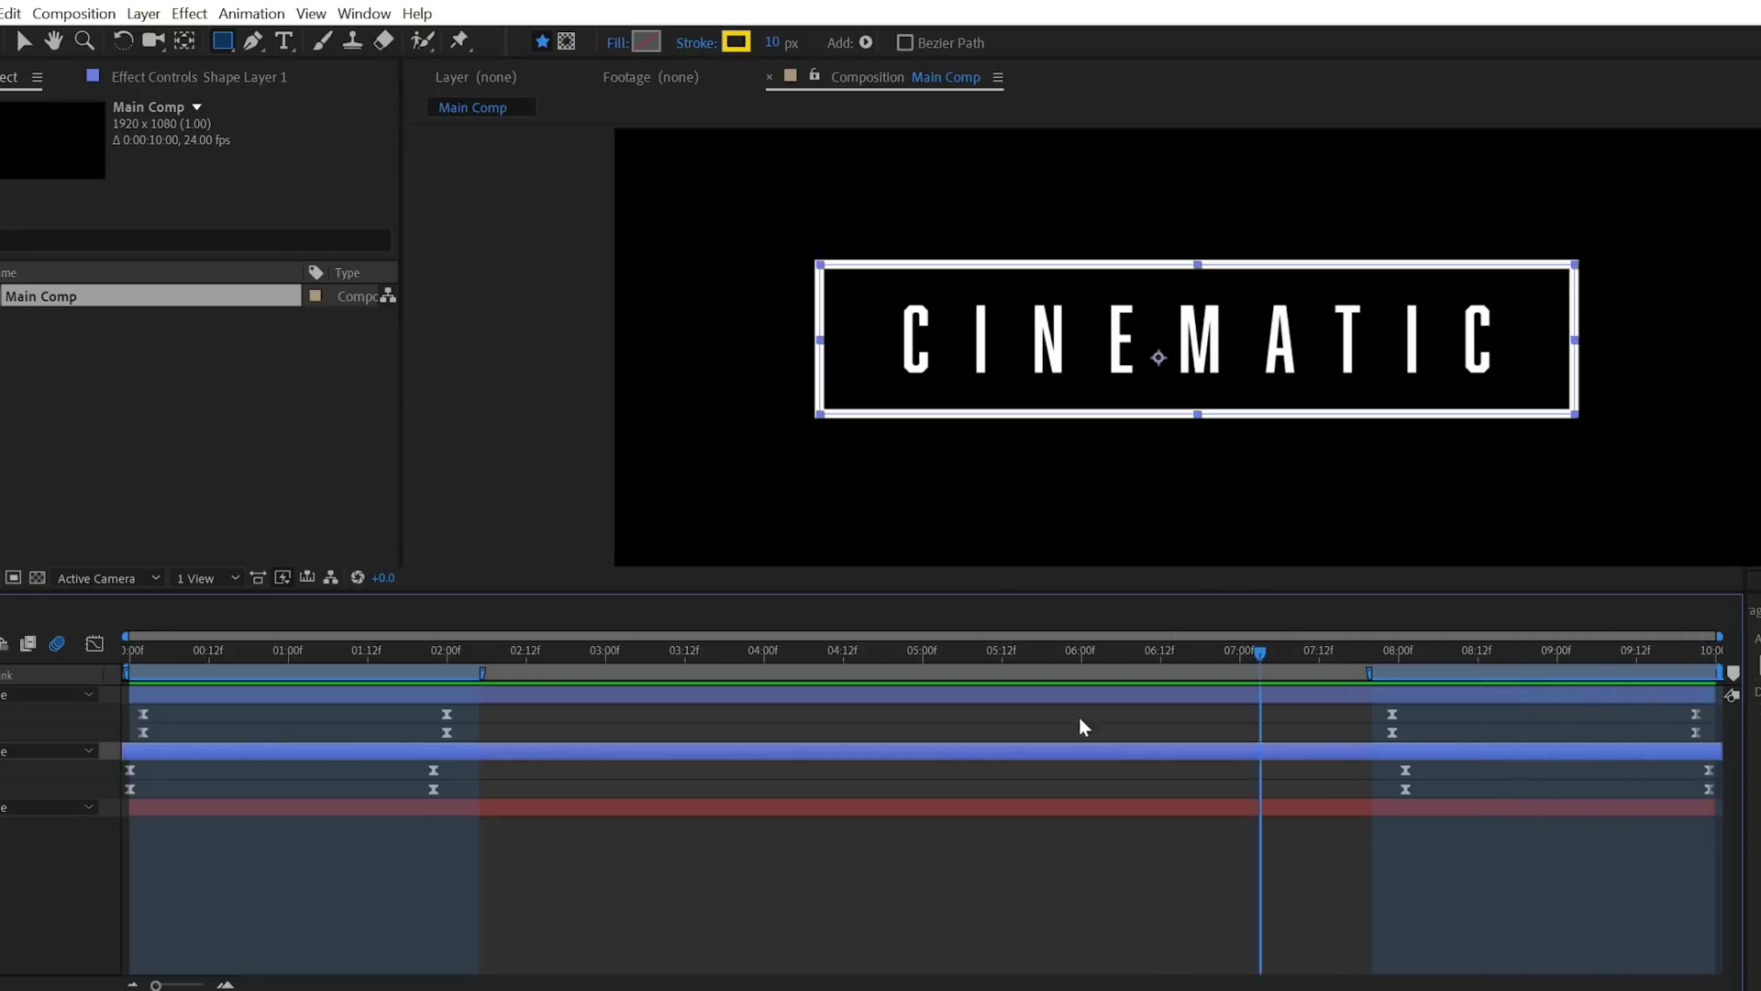
left_click(189, 653)
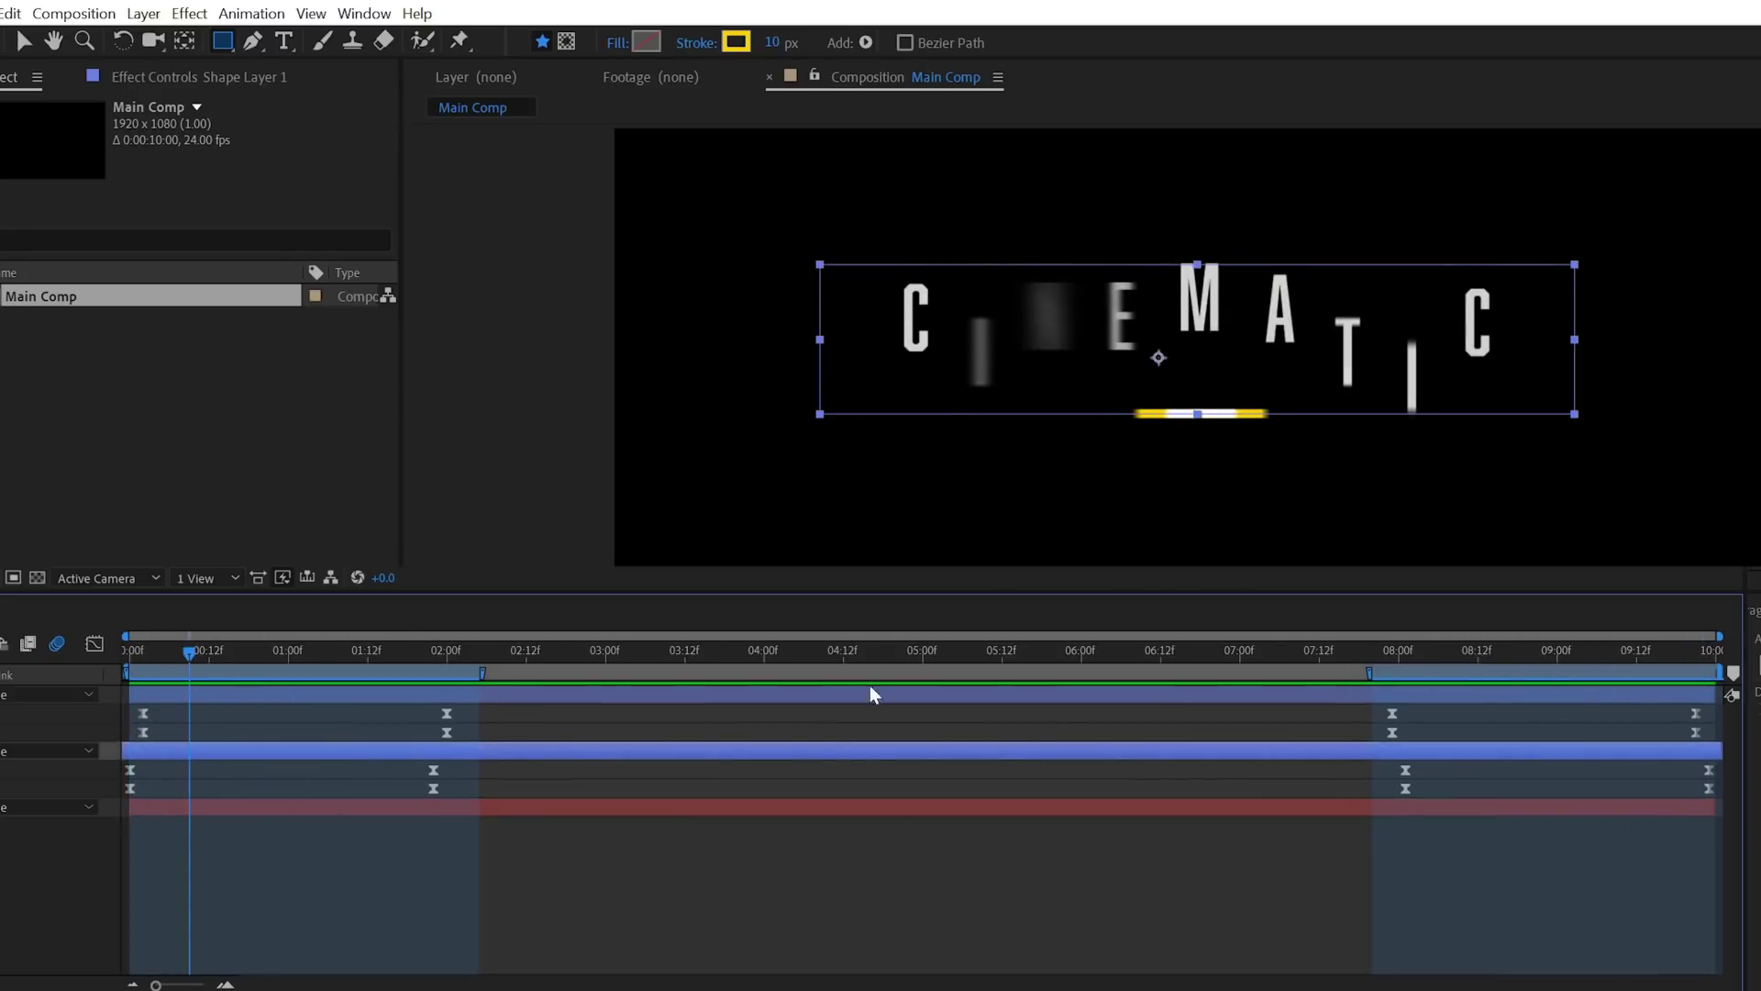